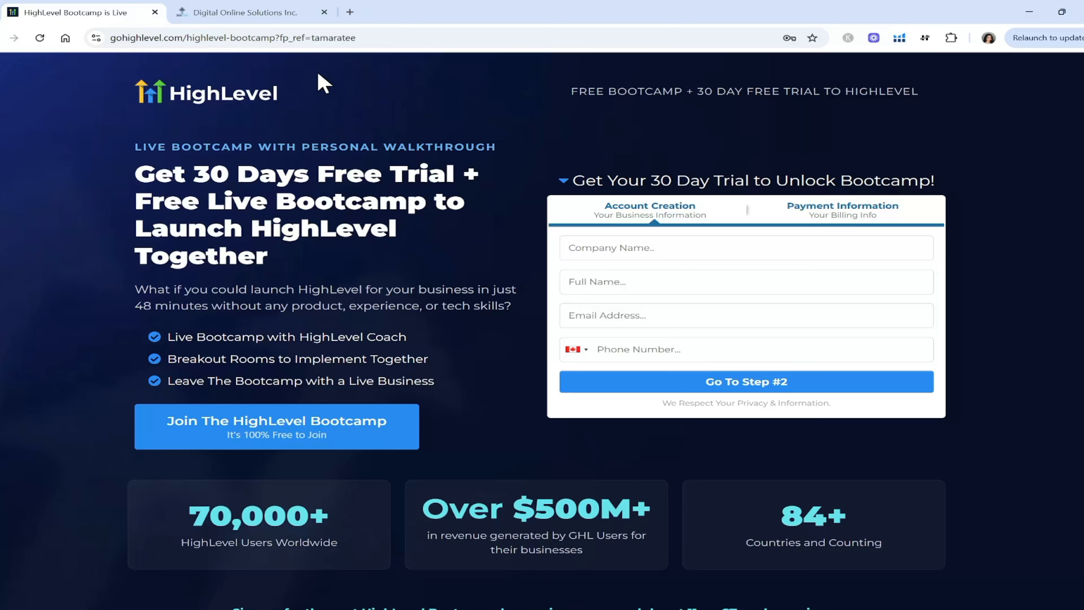
# In the HighLevel account's Sites area, open the second website's Home page preview and expand its chat widget.
pyautogui.click(247, 12)
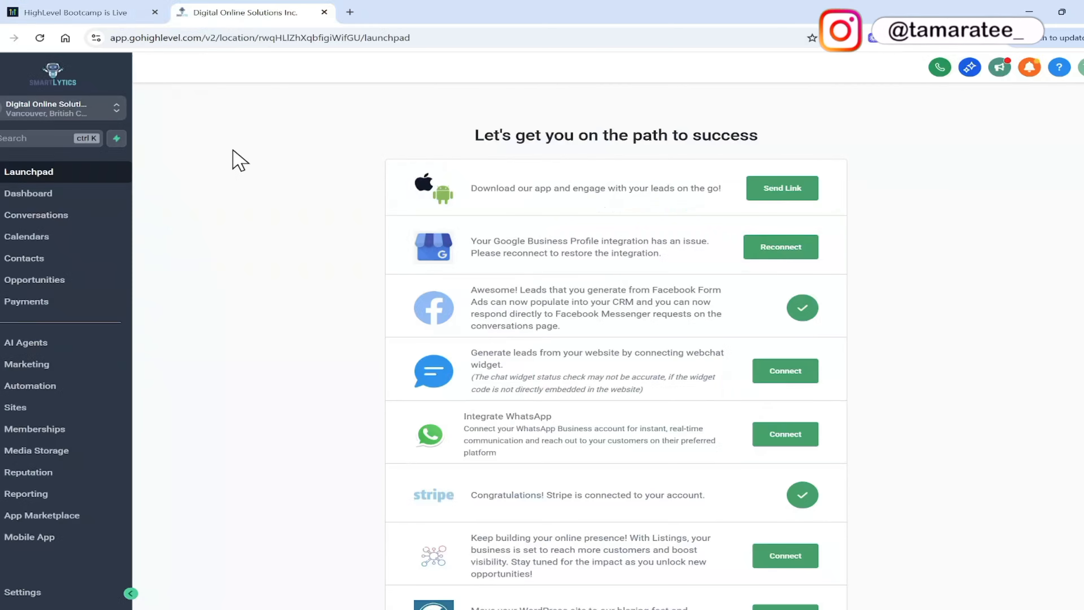
pyautogui.click(104, 410)
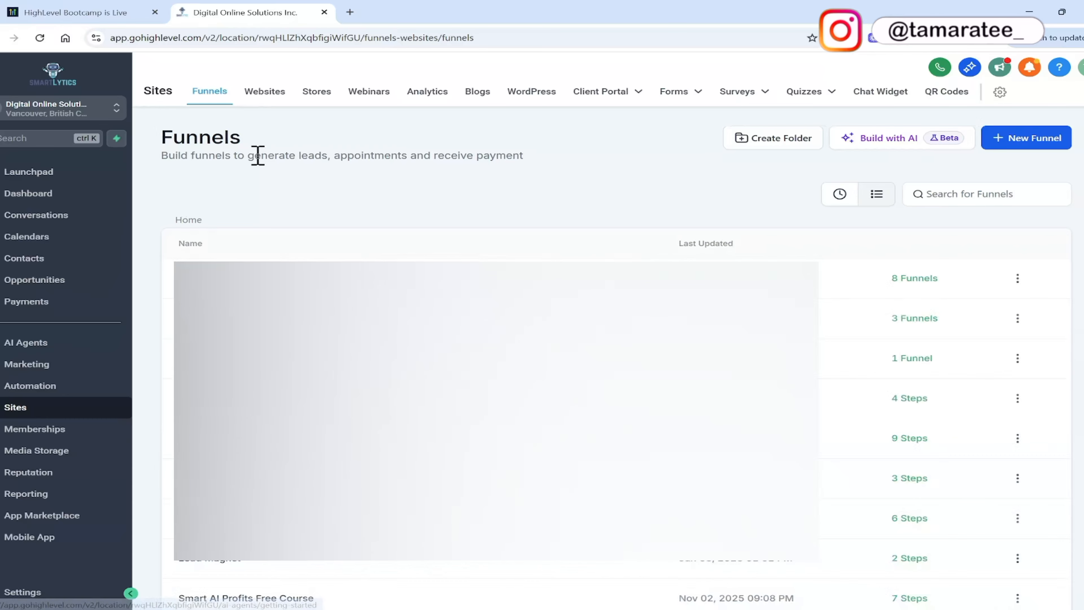
pyautogui.click(264, 96)
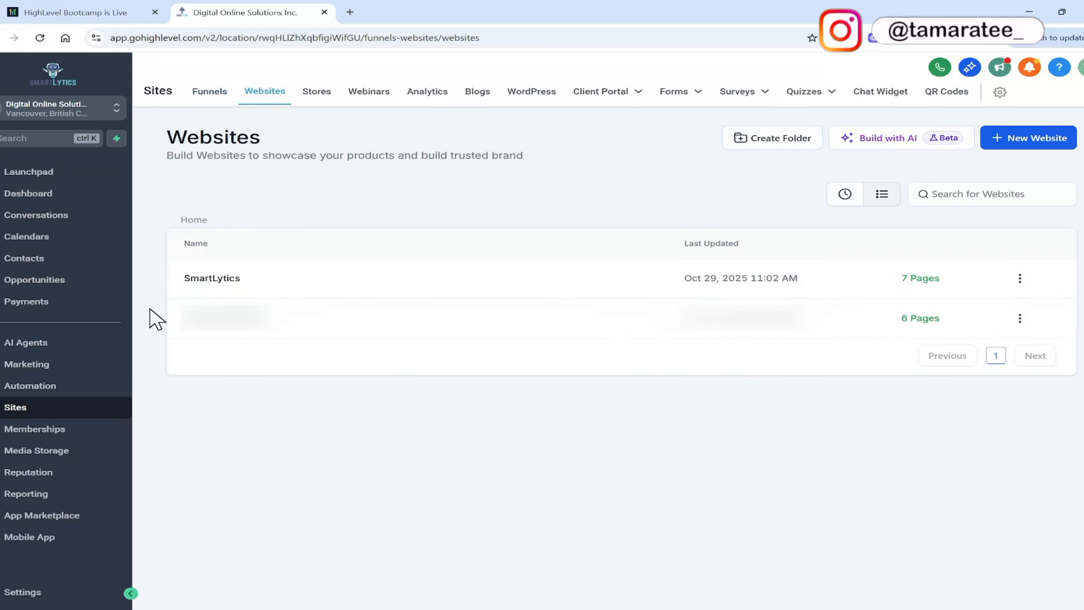
pyautogui.click(206, 330)
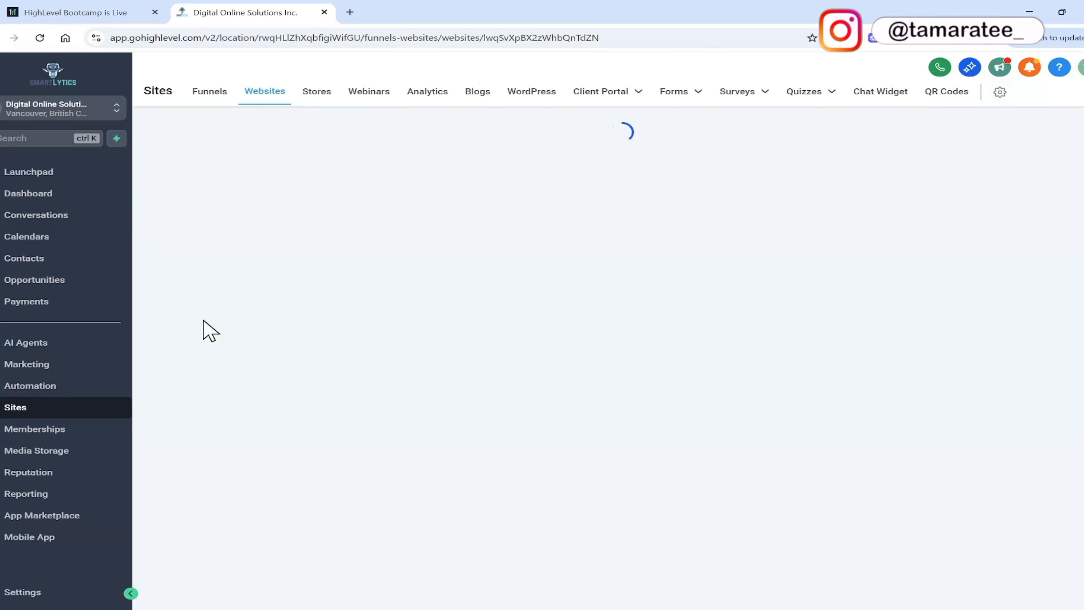
pyautogui.click(360, 369)
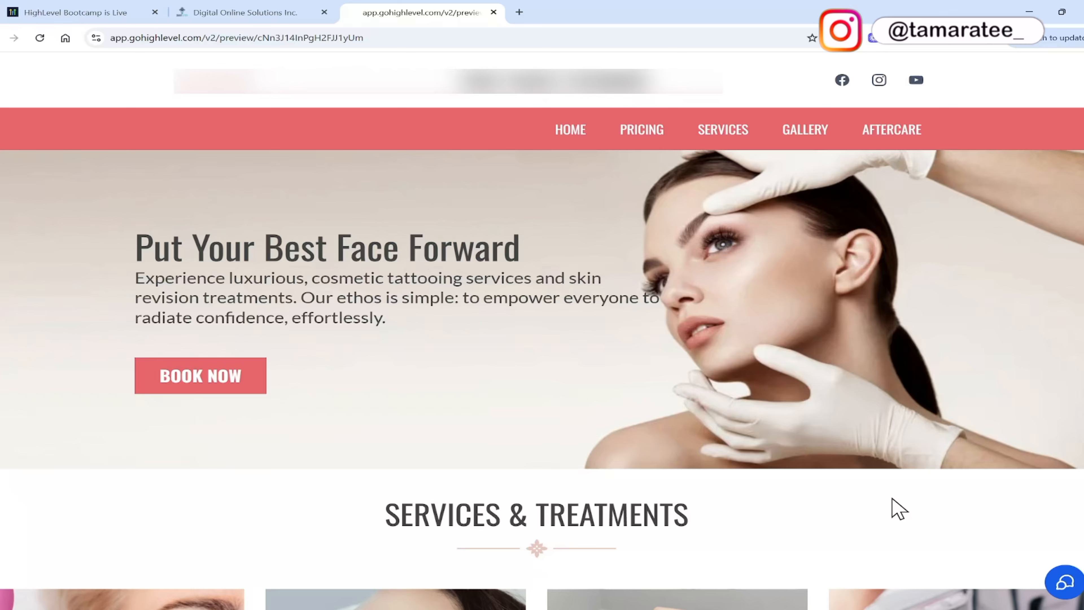
pyautogui.click(1064, 584)
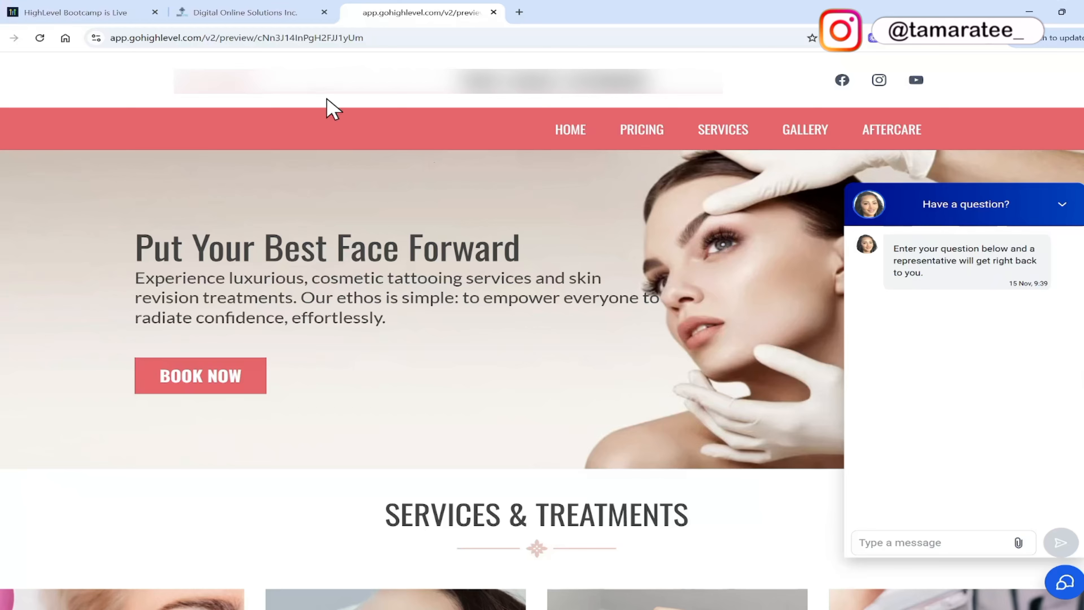
# Create a new website chat widget of the Live Chat type, checking the chat types against the chat on the site preview.
pyautogui.click(252, 12)
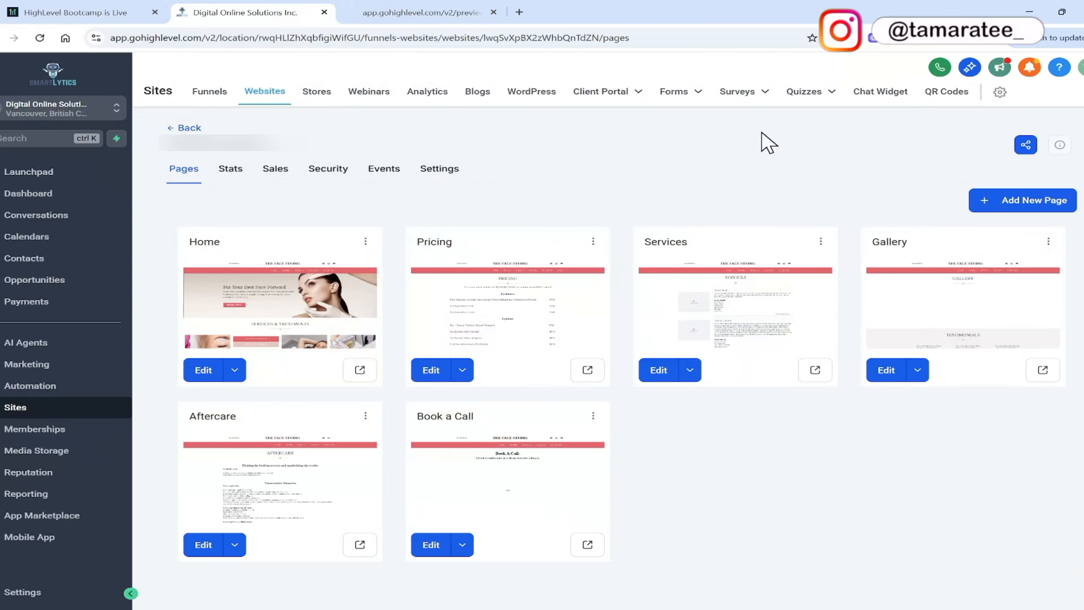
pyautogui.click(885, 104)
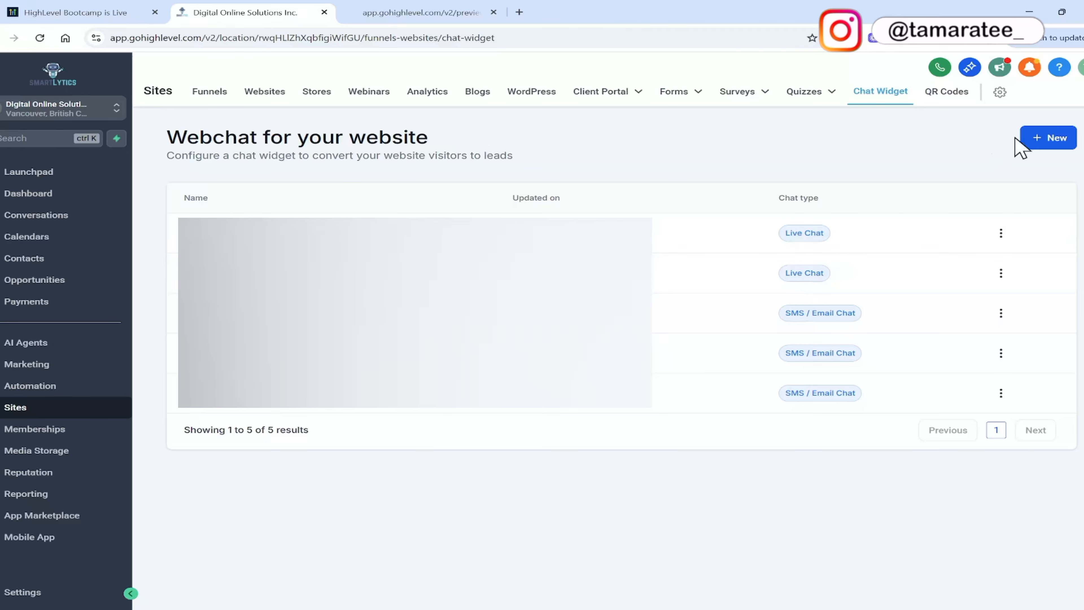
pyautogui.click(1061, 144)
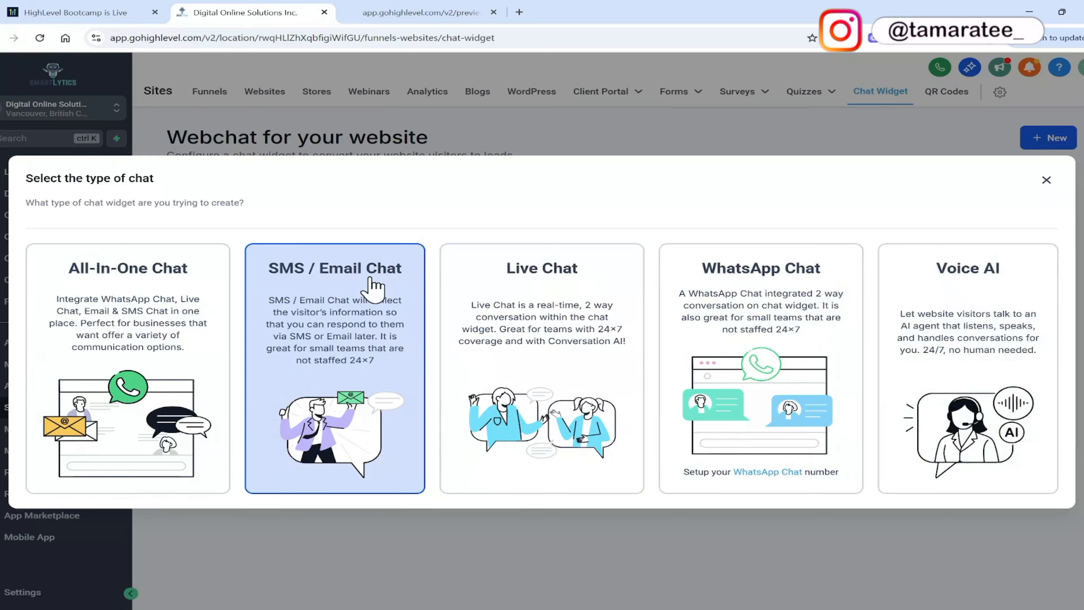
pyautogui.click(420, 12)
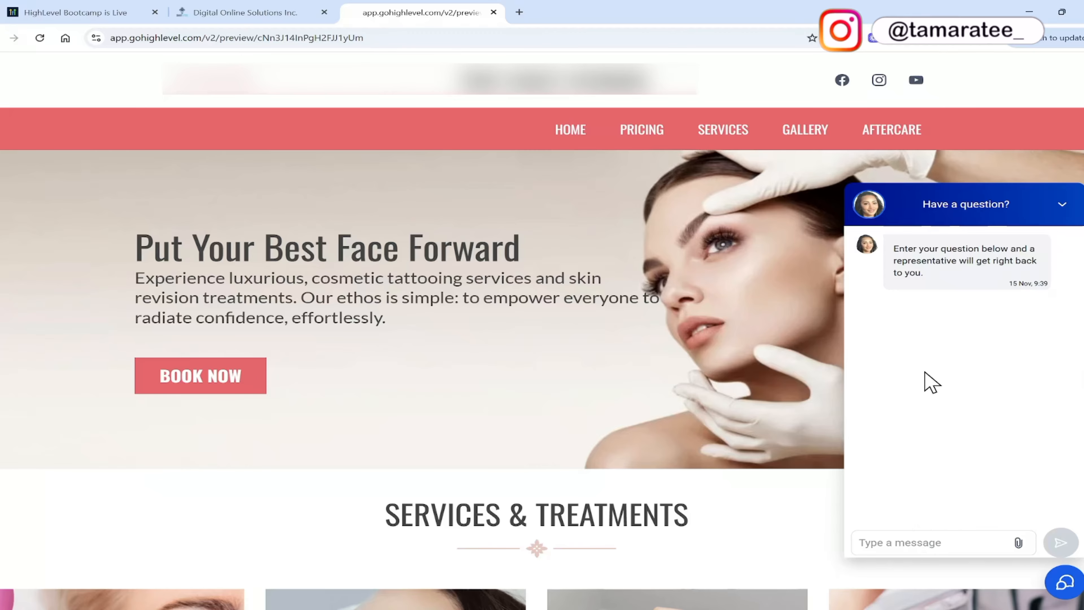
pyautogui.click(245, 12)
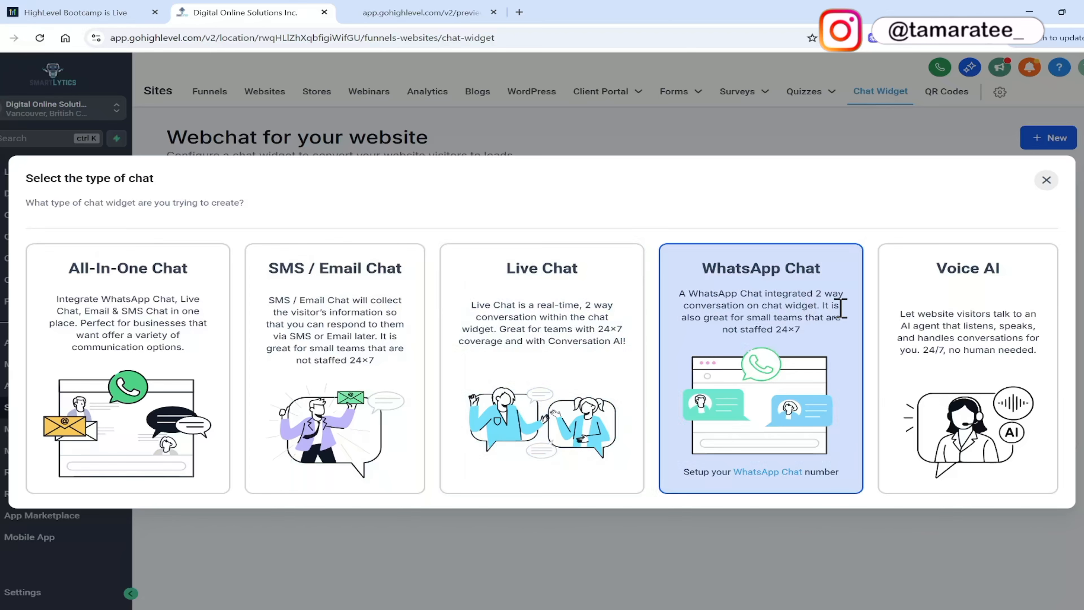
pyautogui.click(424, 11)
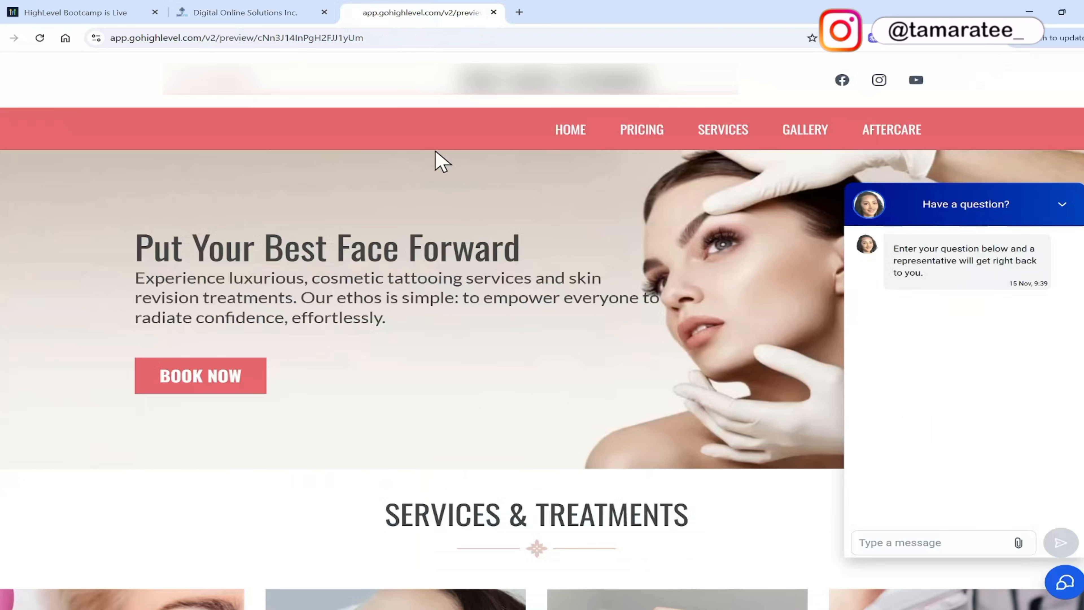
pyautogui.click(279, 11)
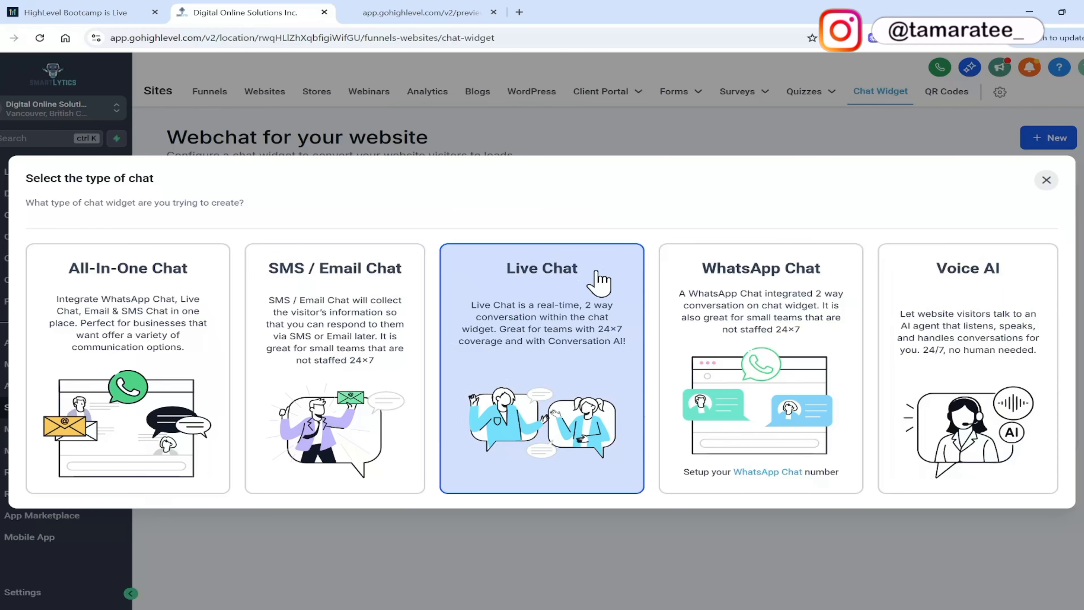
pyautogui.click(597, 282)
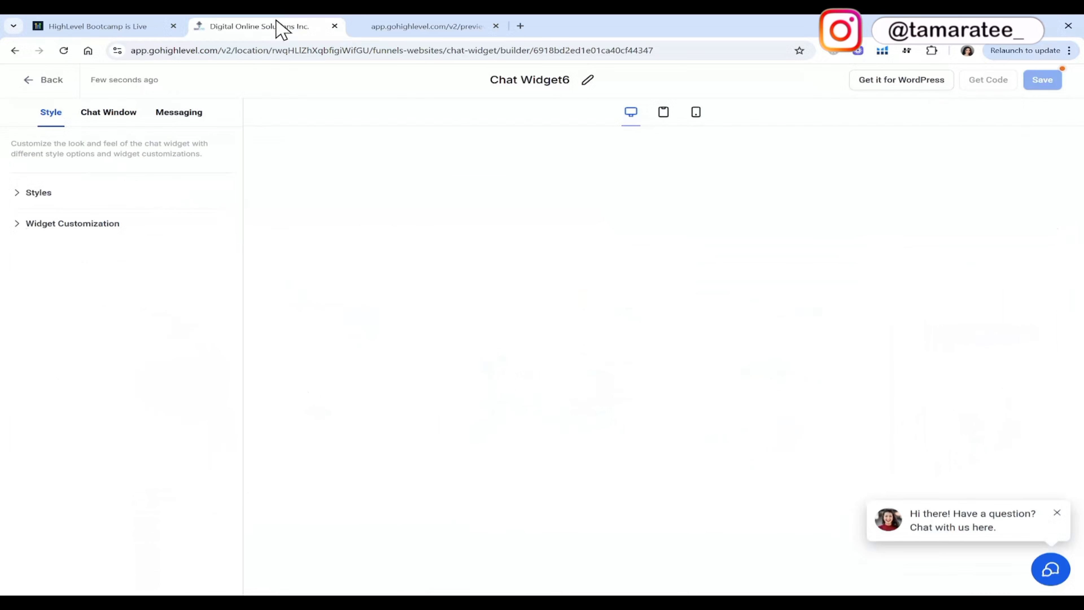
# Set the widget's chat prompt to the style without an avatar and compare it with the chat on the site preview.
pyautogui.click(47, 193)
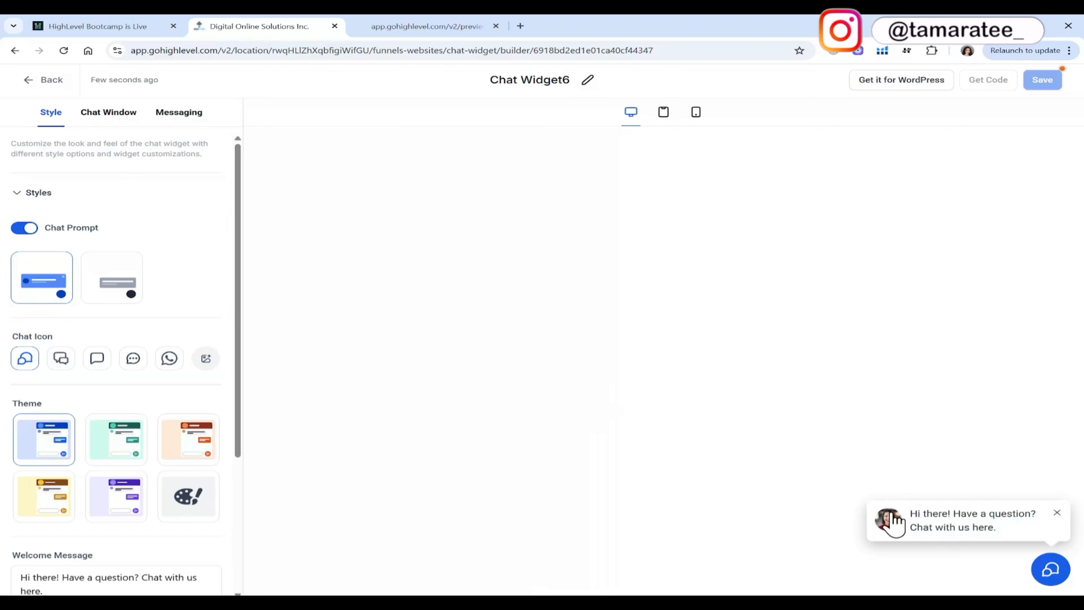
pyautogui.click(123, 299)
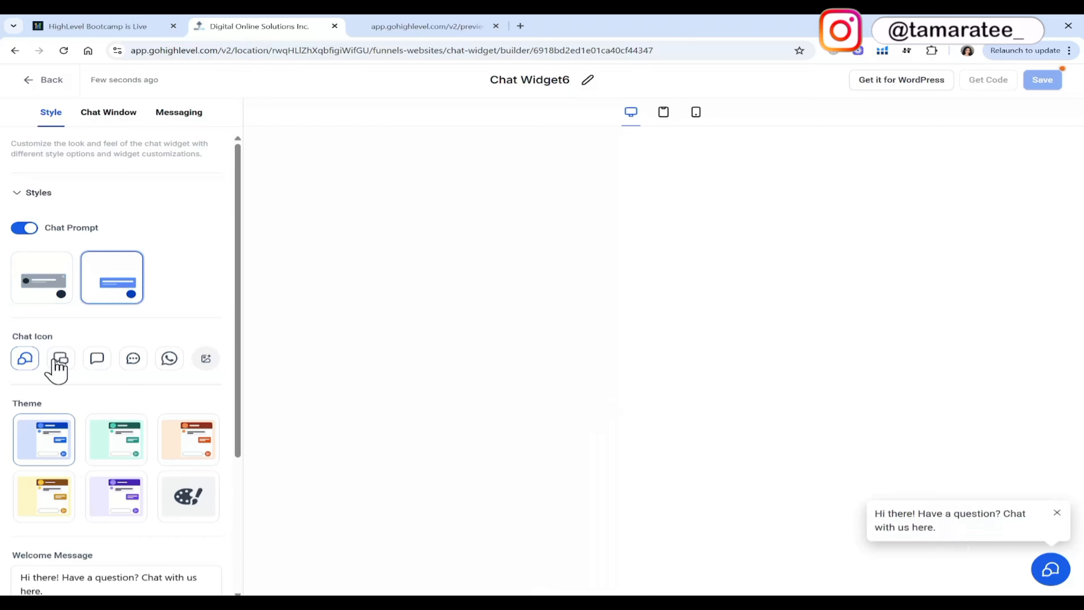
pyautogui.click(427, 25)
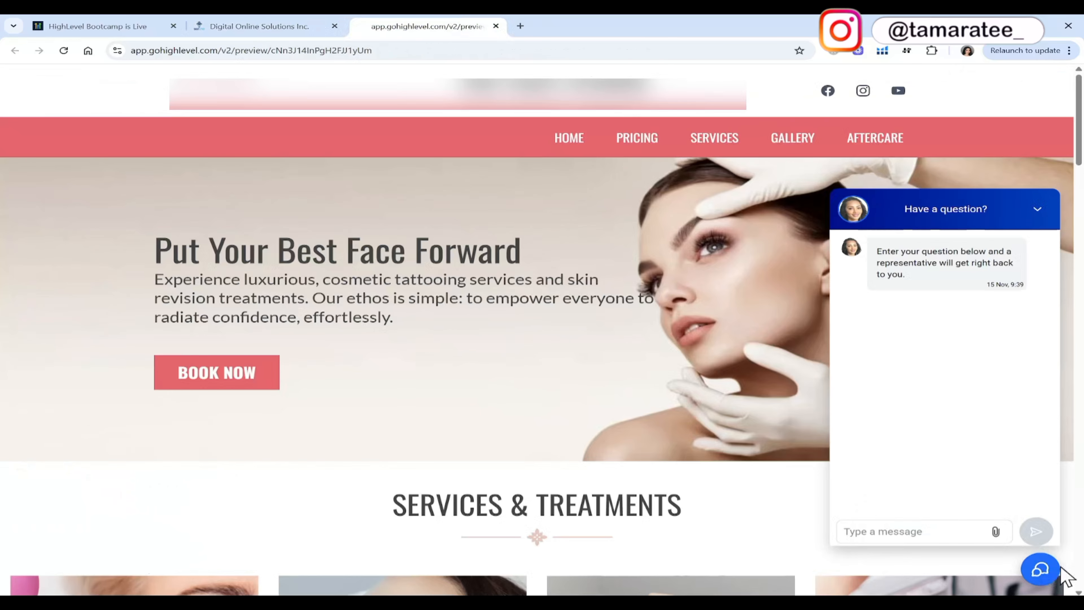
pyautogui.click(292, 25)
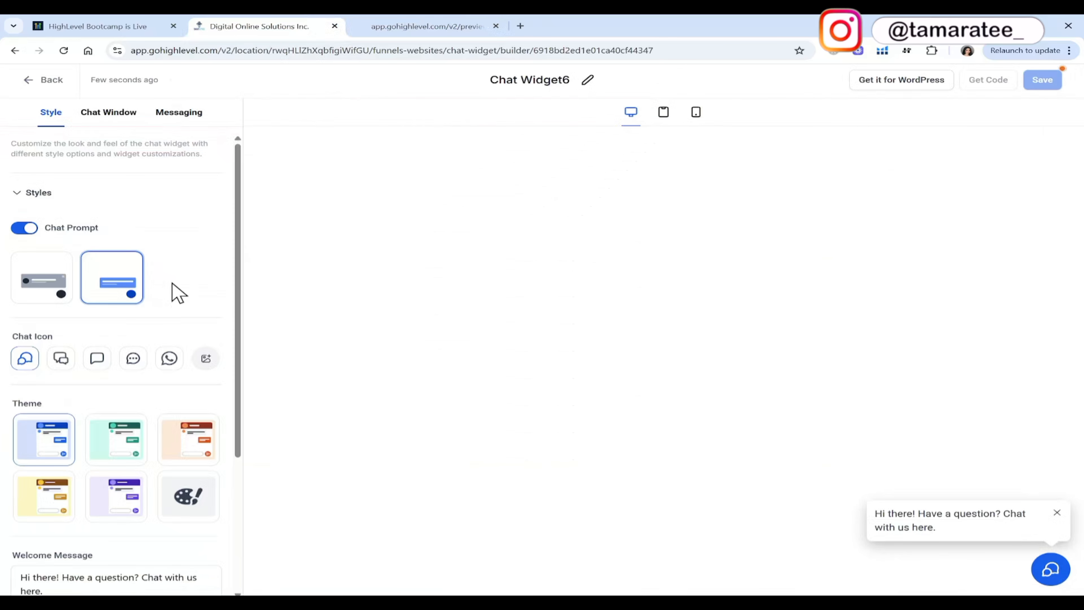
# Try the single speech bubble, three-dot bubble and WhatsApp chat icons on the widget.
pyautogui.click(97, 361)
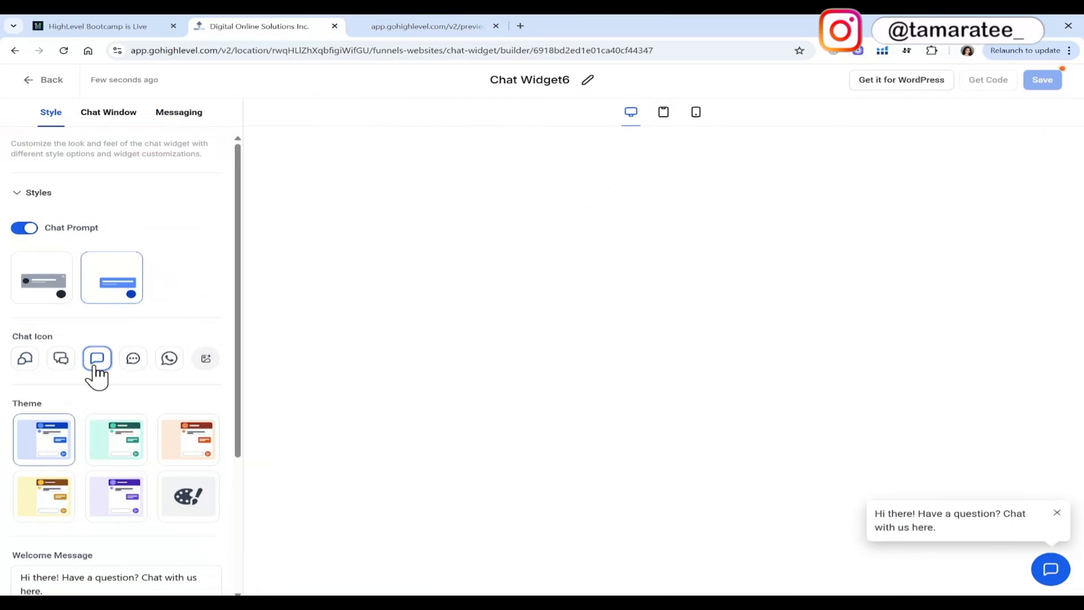
pyautogui.click(133, 362)
pyautogui.click(171, 364)
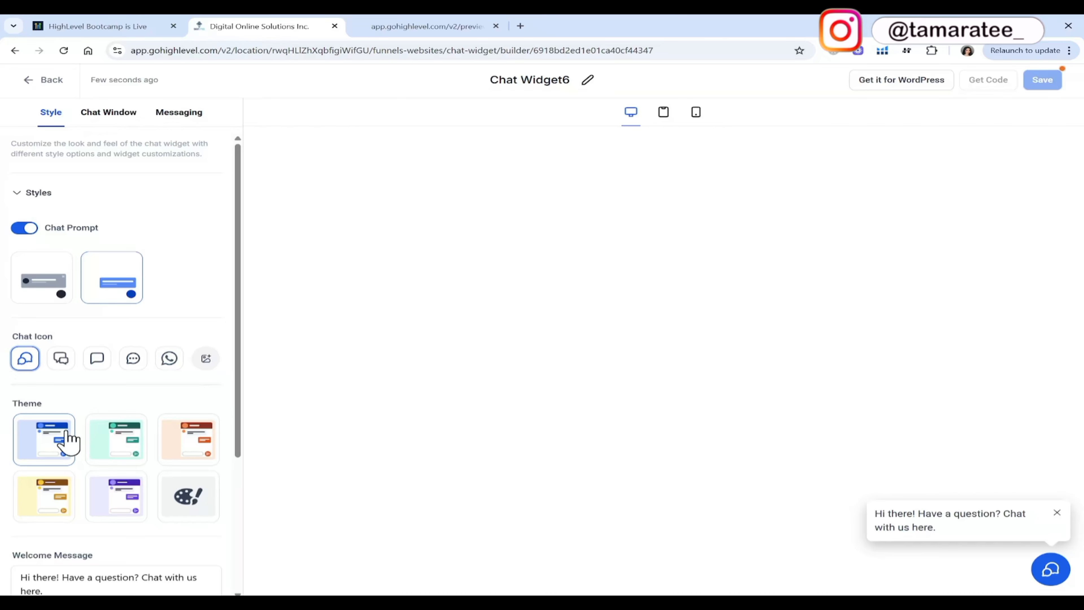
# Try the green and orange themes on the widget and return to the blue theme.
pyautogui.click(126, 450)
pyautogui.click(198, 446)
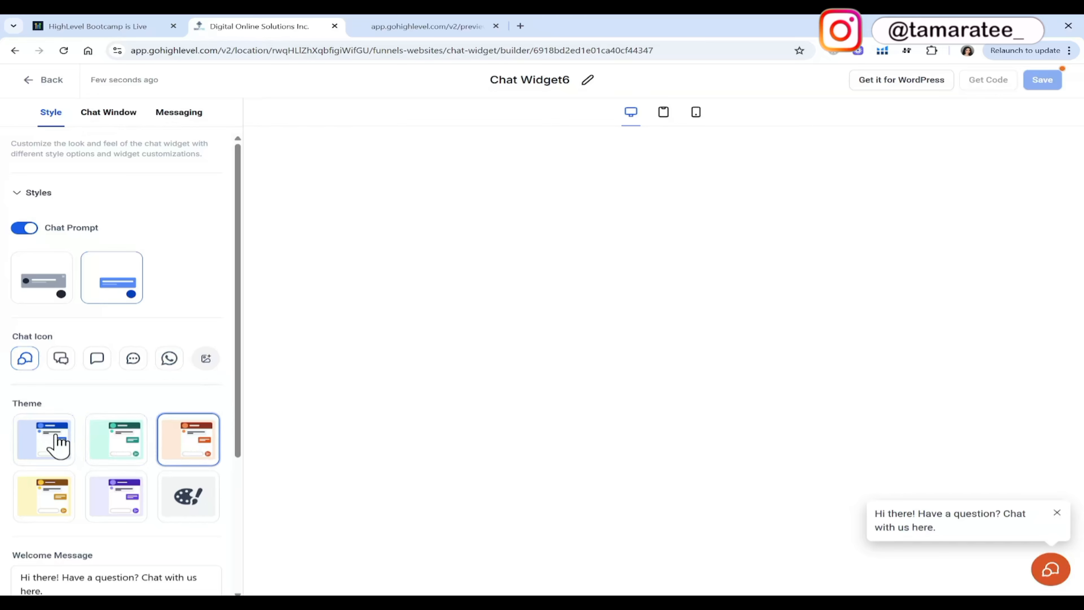
pyautogui.click(56, 444)
# Review the welcome messages, open the widget customization settings and compare the avatar with the one on the site preview.
pyautogui.moveTo(239, 394); pyautogui.dragTo(239, 531)
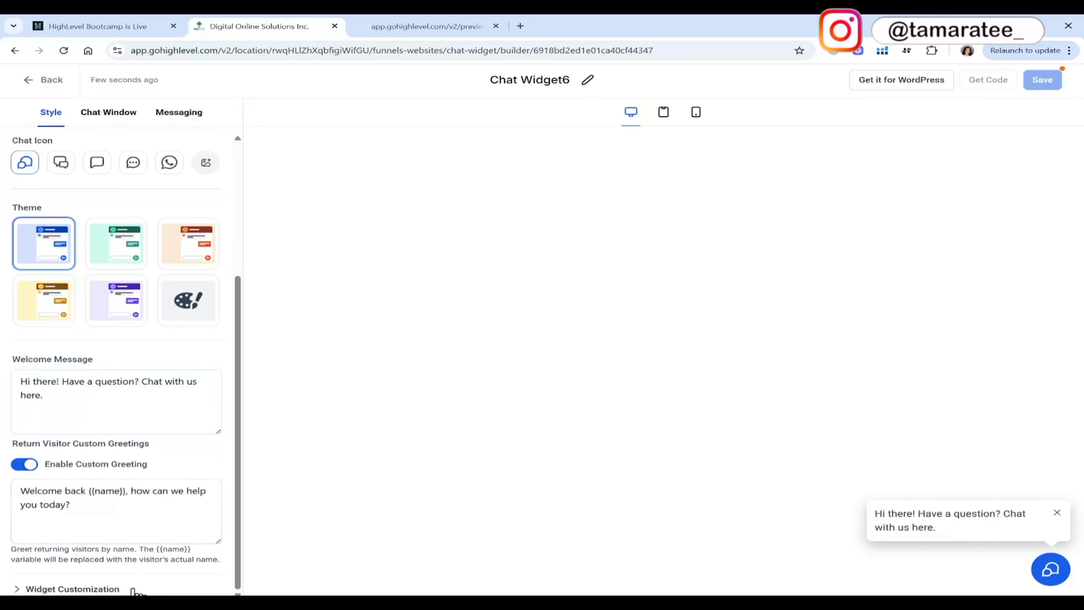
pyautogui.click(136, 589)
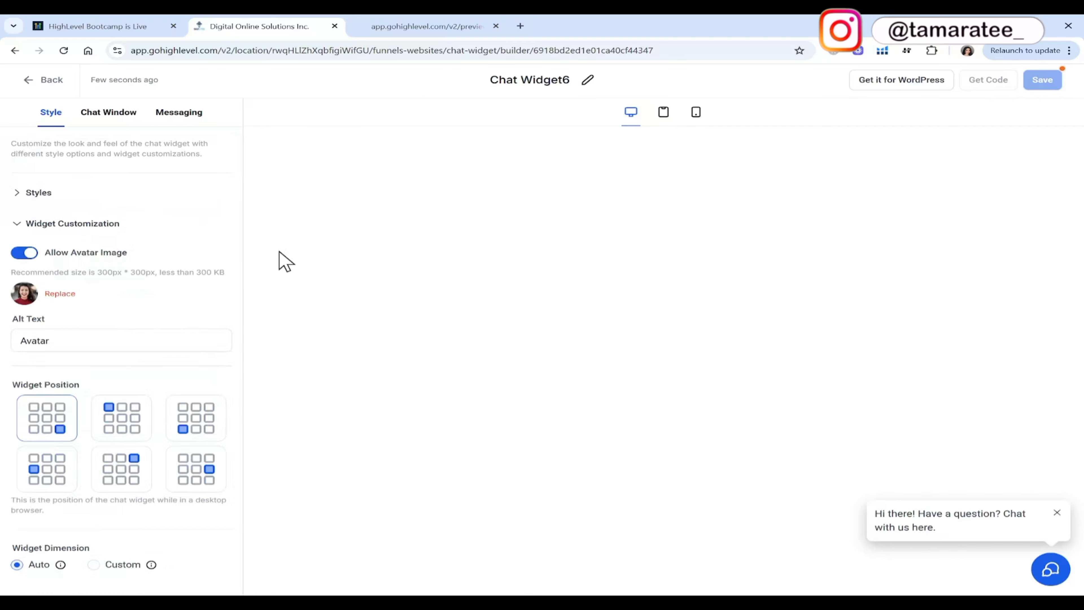
pyautogui.click(442, 25)
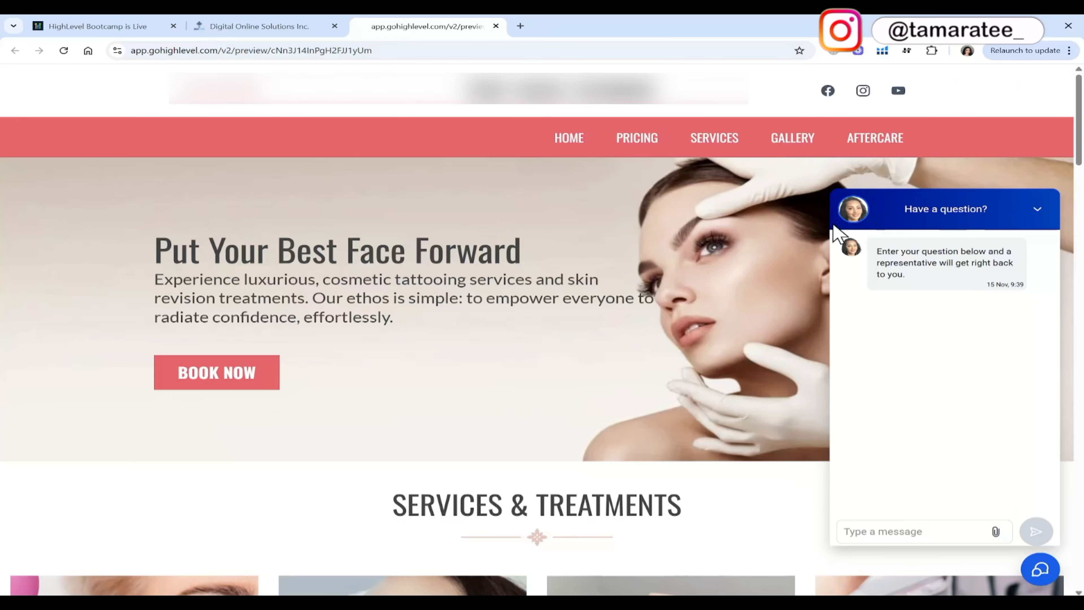
pyautogui.click(277, 26)
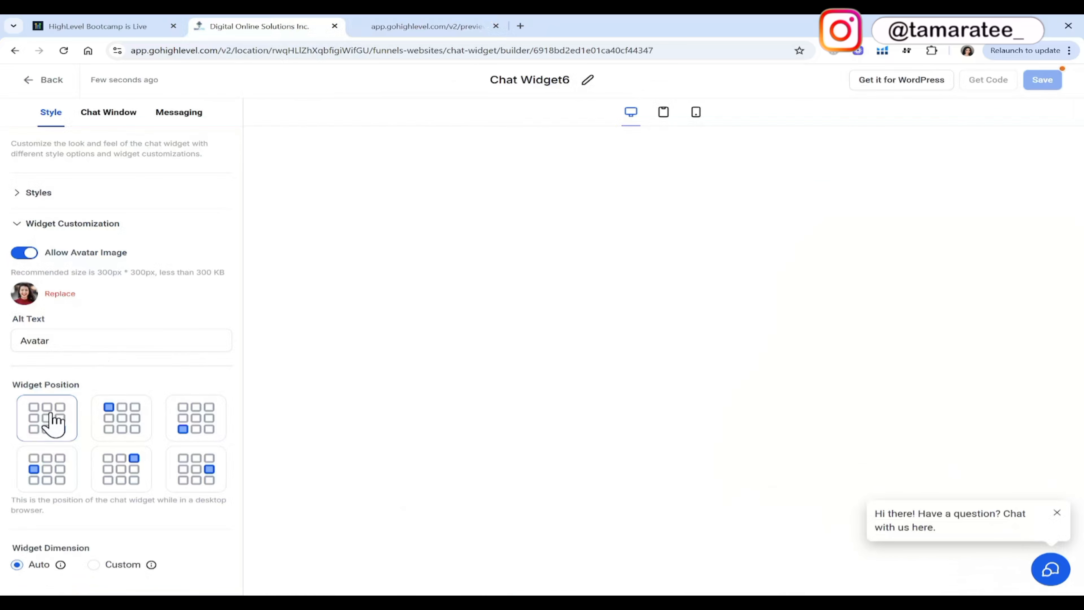
# Open the chat window's title and intro settings and examine the window title and intro message.
pyautogui.click(128, 121)
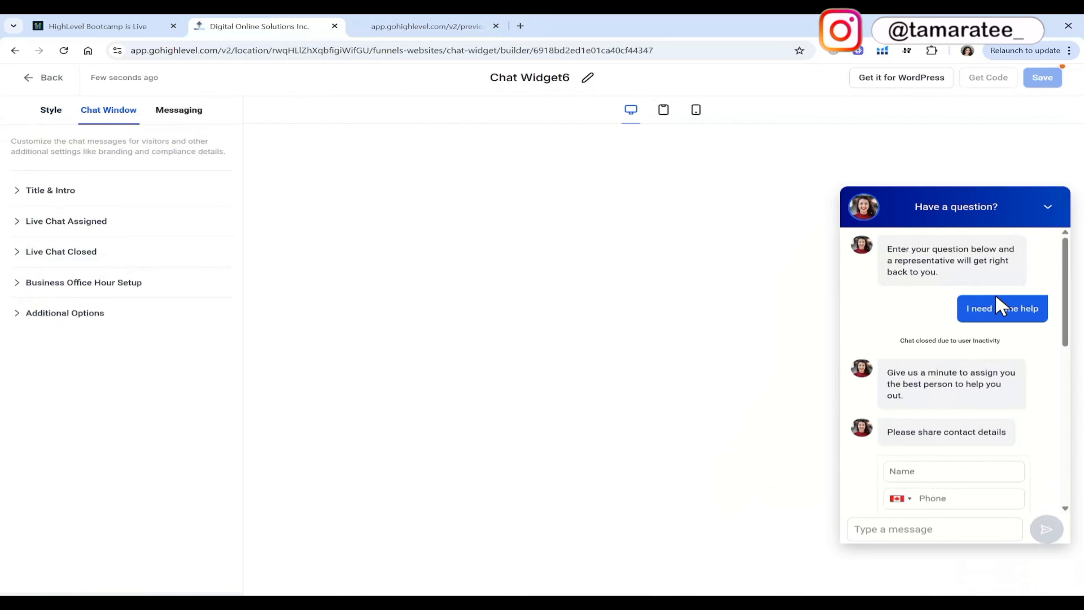
pyautogui.click(124, 196)
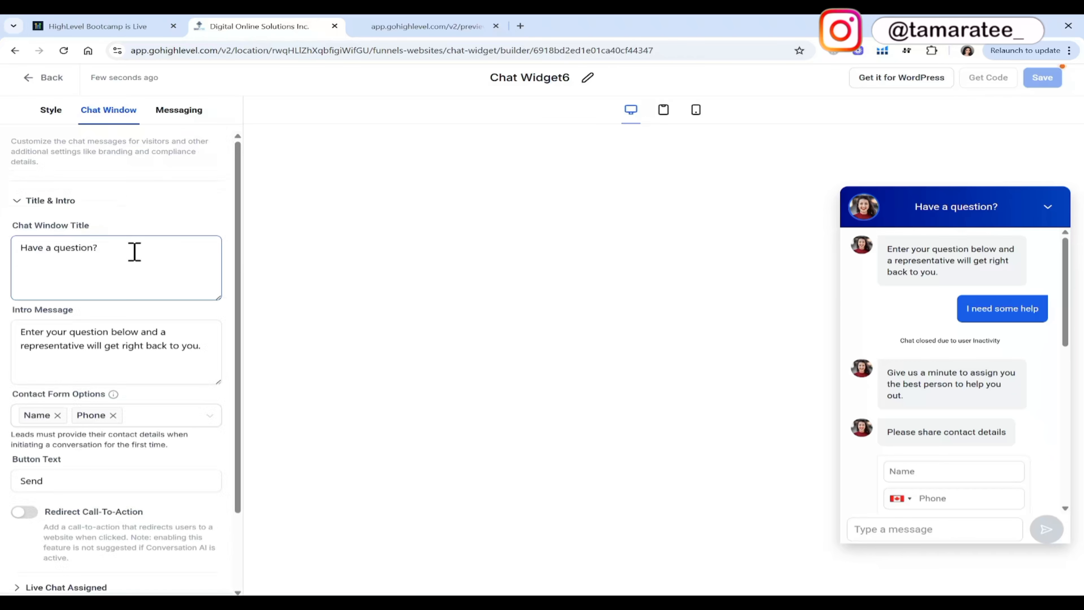
pyautogui.click(126, 254)
pyautogui.moveTo(126, 254); pyautogui.dragTo(9, 261)
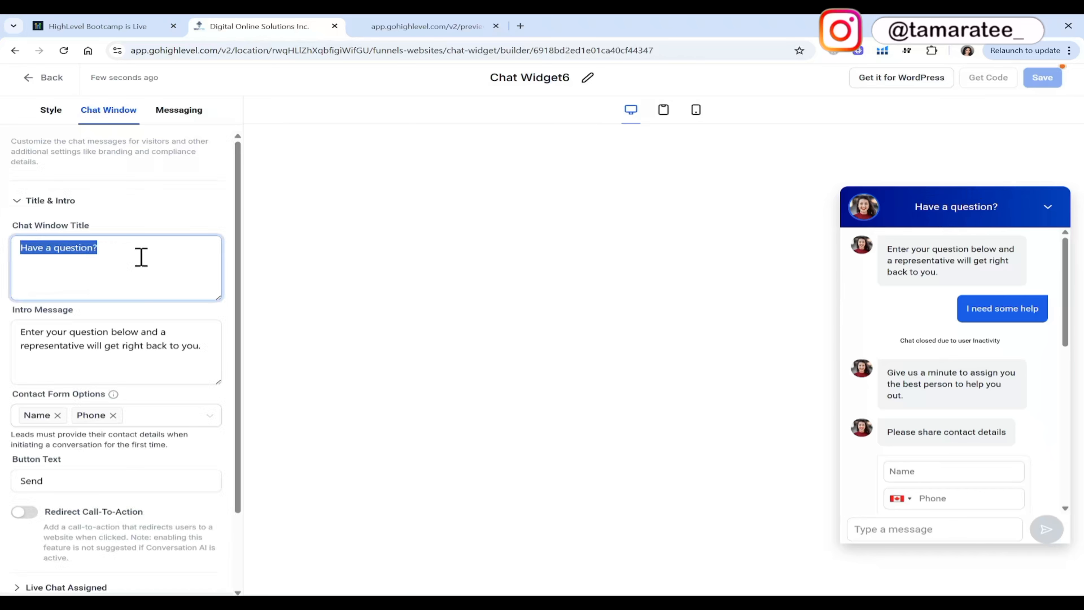
pyautogui.click(75, 337)
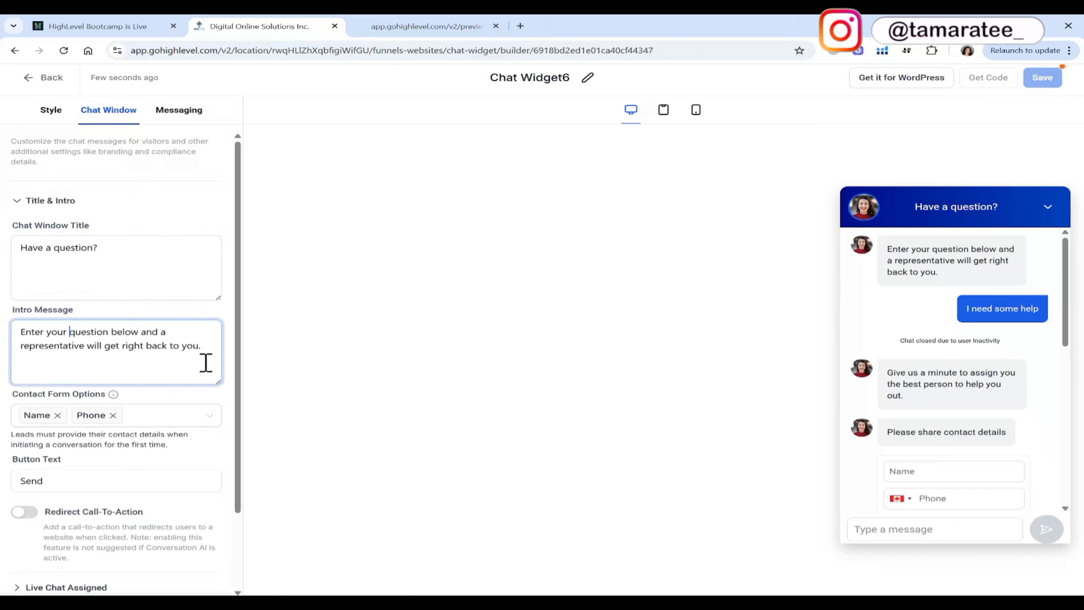
pyautogui.moveTo(212, 360); pyautogui.dragTo(3, 325)
pyautogui.click(199, 402)
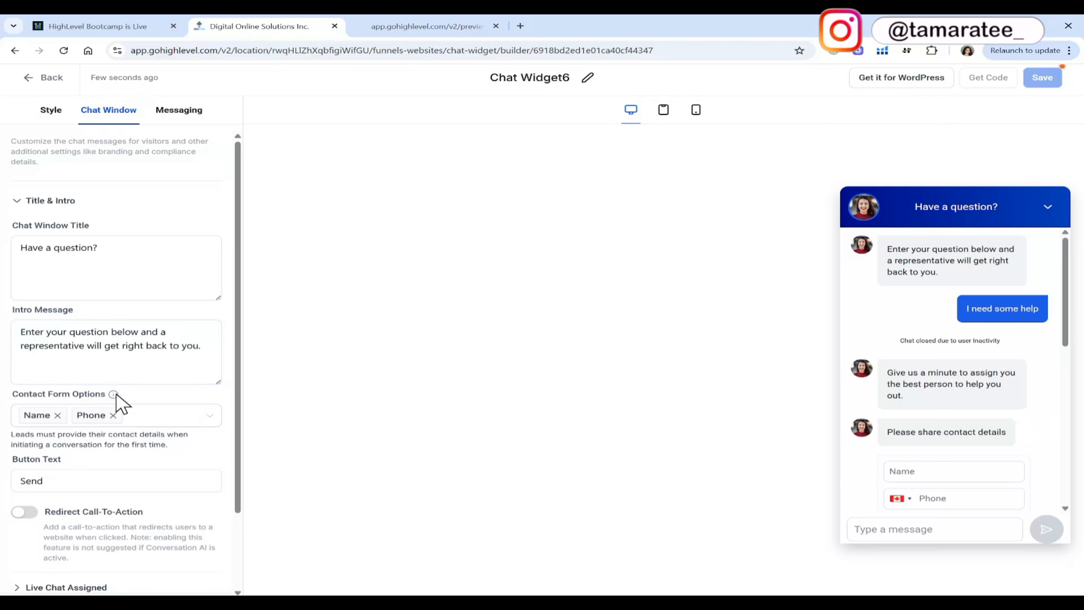
# Examine the available contact form fields, the button text and the redirect call-to-action option for the chat window.
pyautogui.moveTo(115, 394)
pyautogui.click(209, 417)
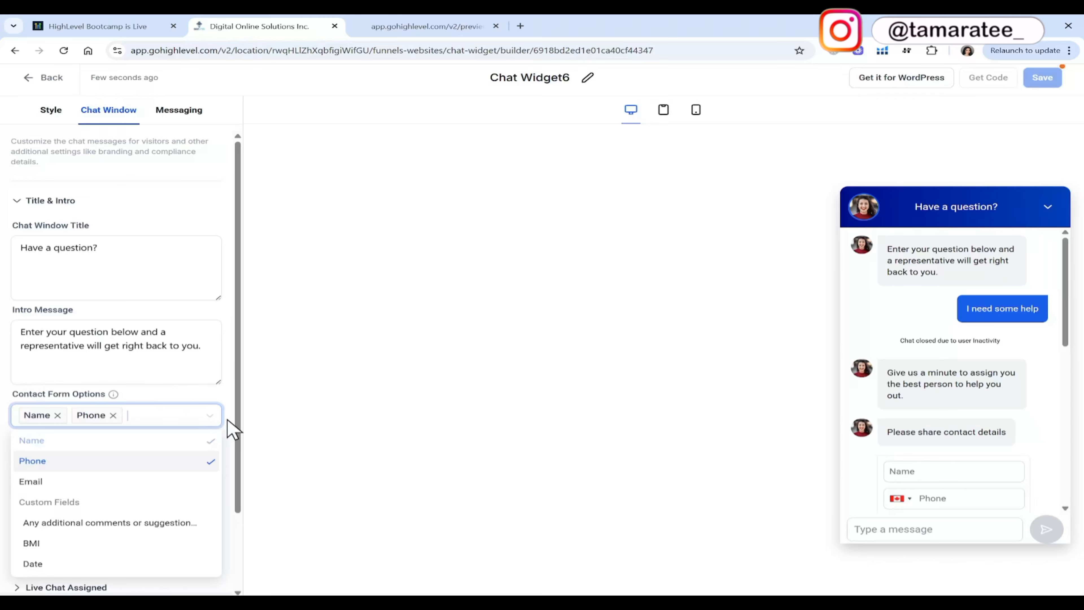
pyautogui.click(229, 428)
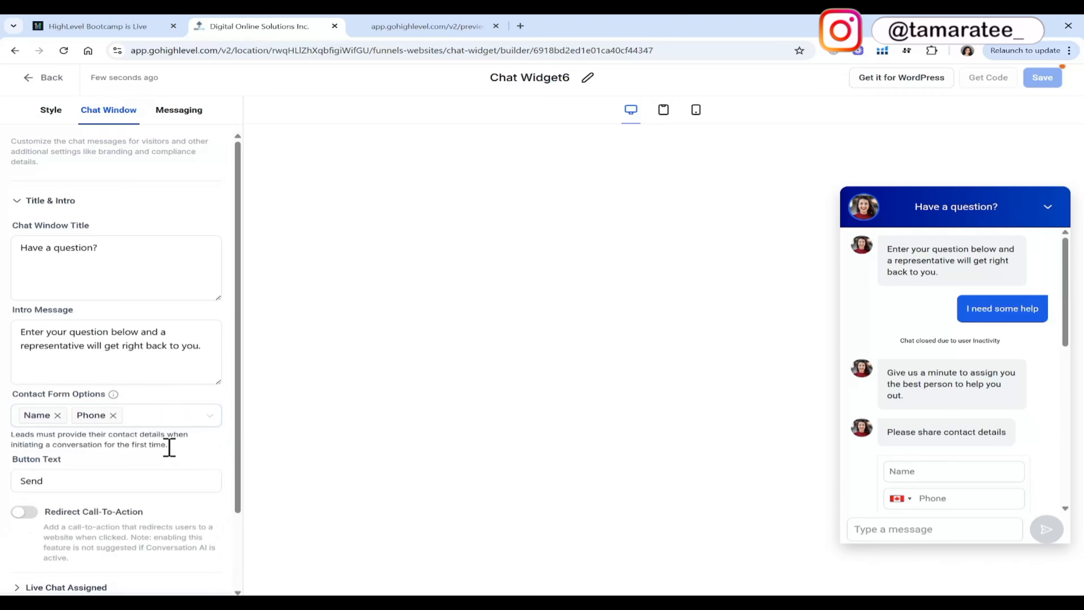
pyautogui.click(179, 478)
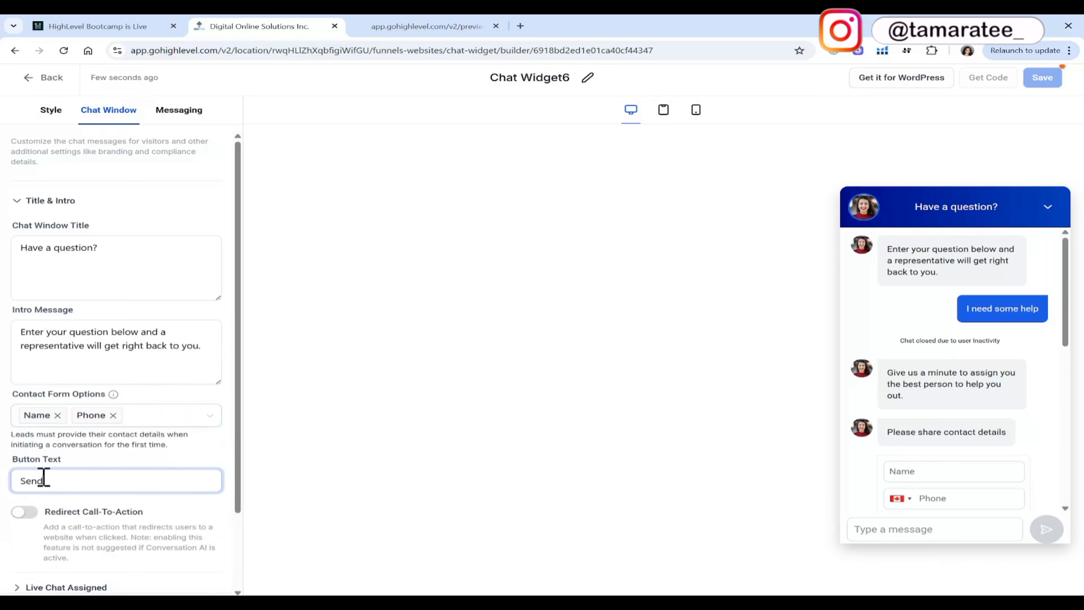
pyautogui.scroll(-2, 178, 413)
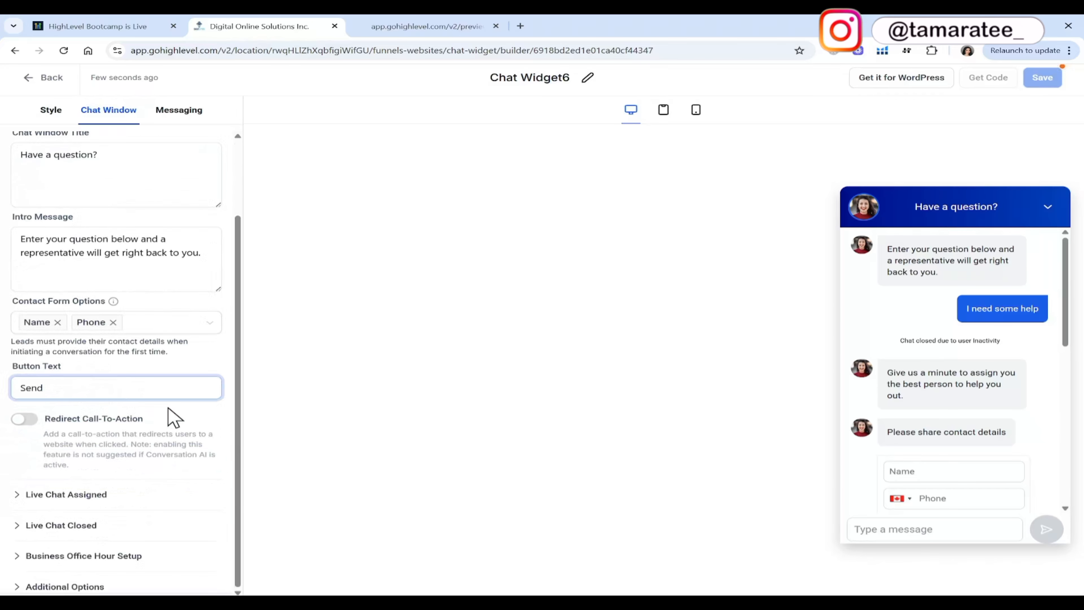
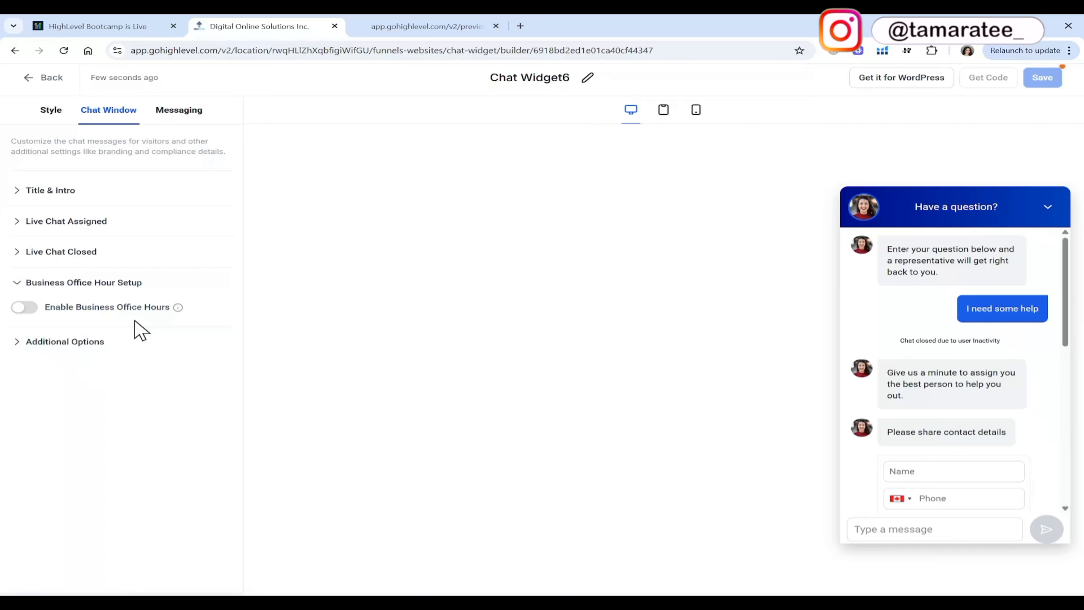
# Examine the chat window's additional options, including notification sound, agency branding, HIPAA consent checkbox and legal message.
pyautogui.click(115, 342)
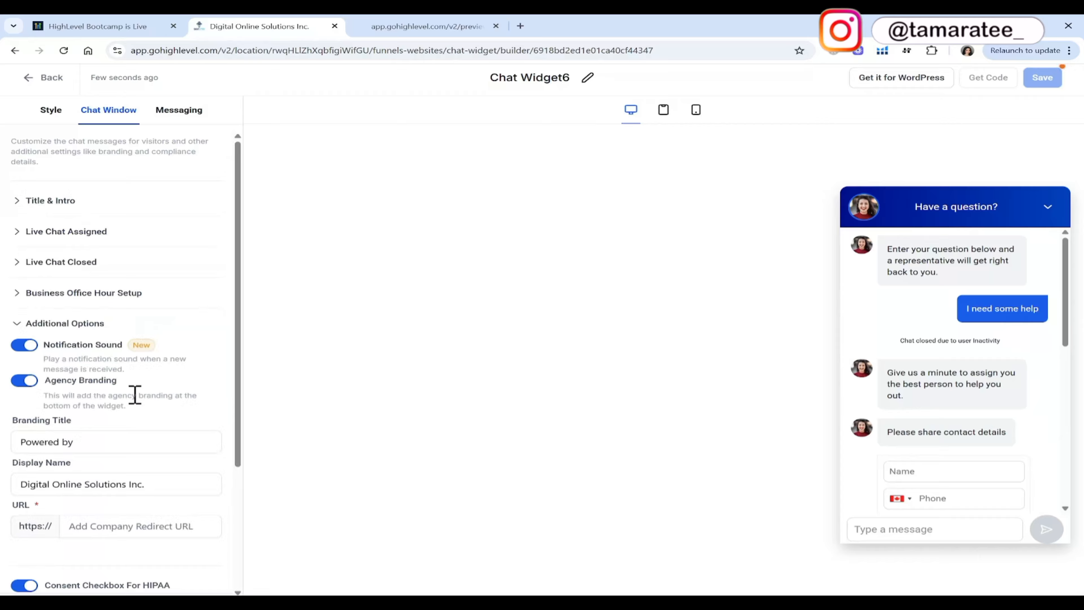
pyautogui.click(169, 435)
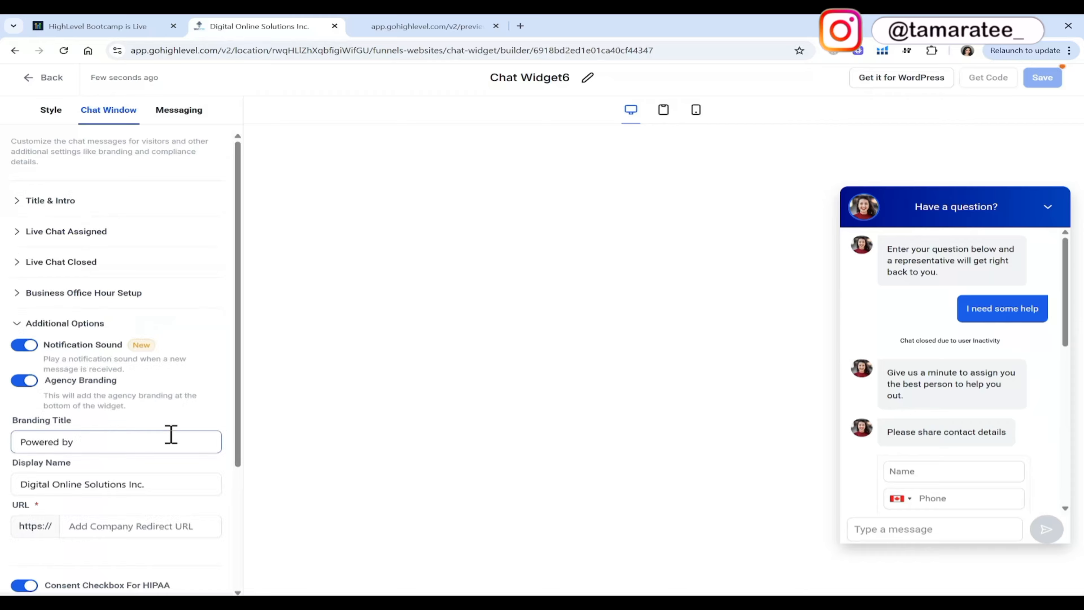
pyautogui.click(185, 486)
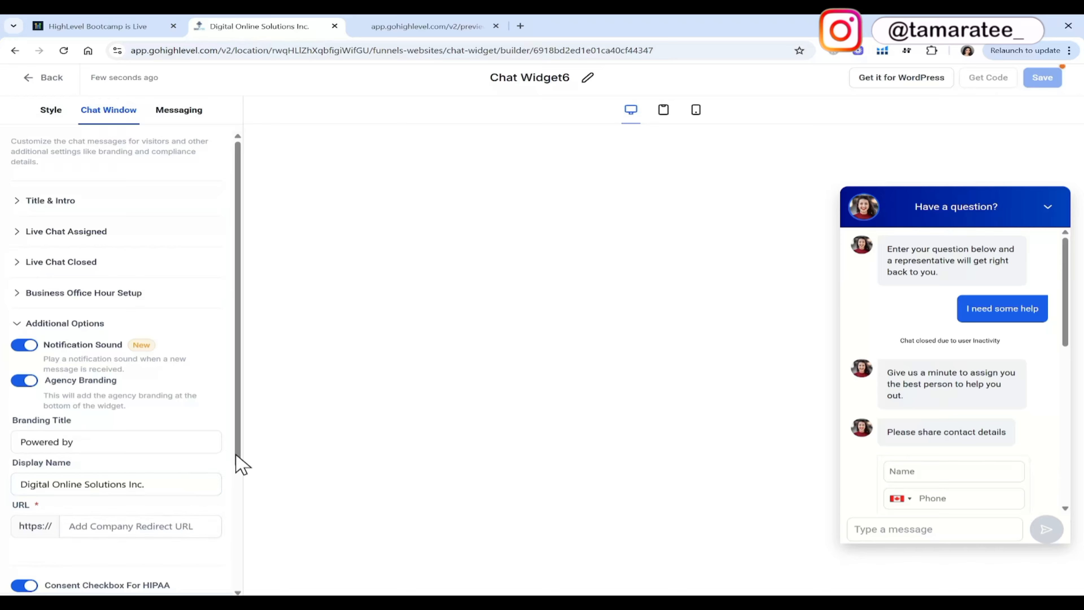
pyautogui.moveTo(237, 456); pyautogui.dragTo(237, 578)
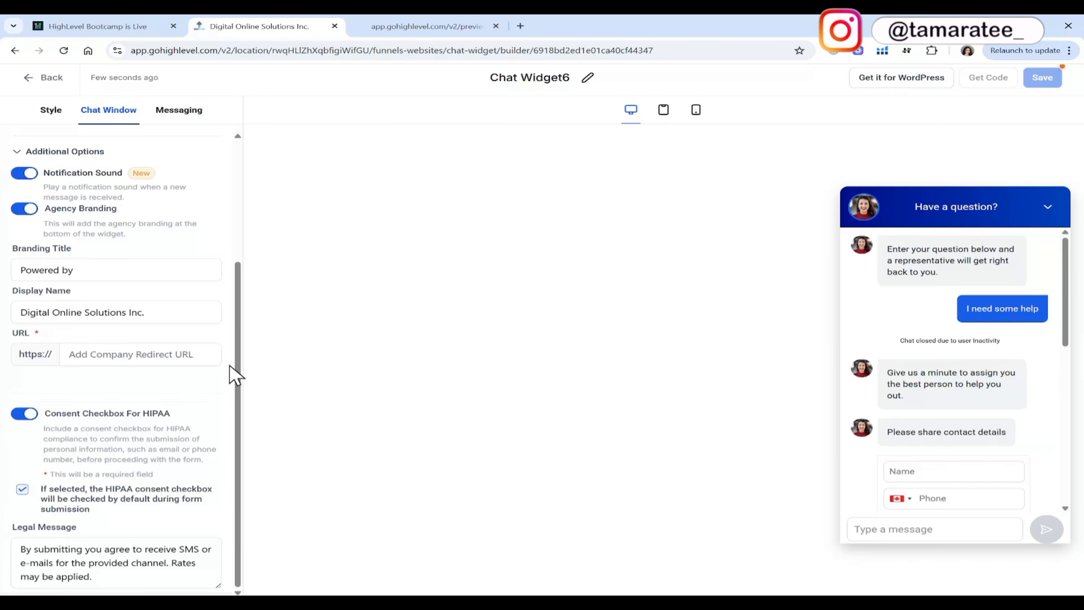
pyautogui.scroll(5, 234, 374)
# Open the widget's messaging settings and examine the acknowledgement, feedback and chat-ended messages.
pyautogui.click(188, 124)
pyautogui.click(140, 193)
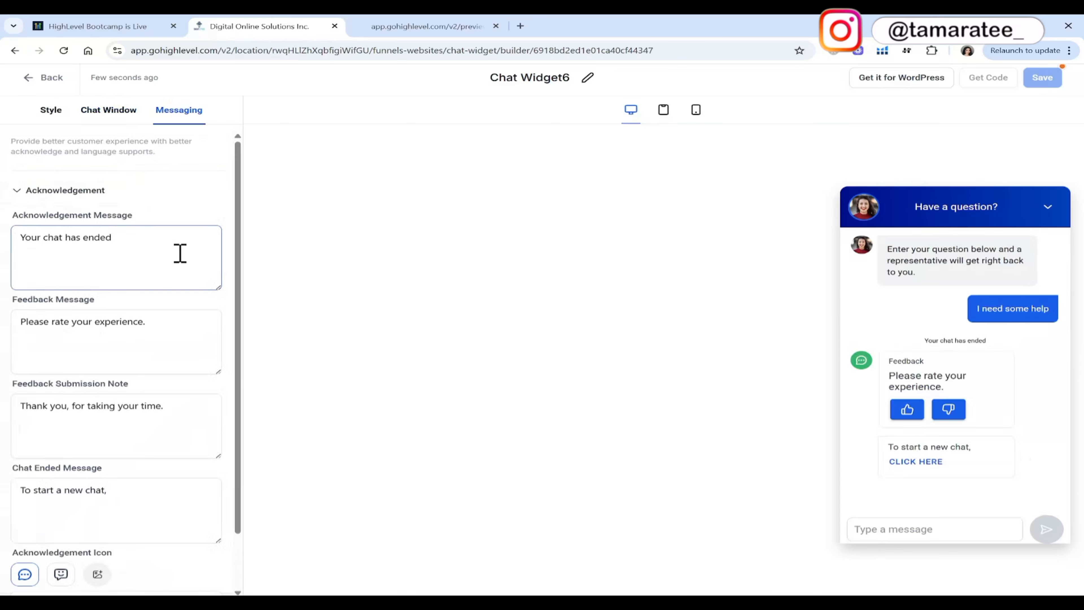
pyautogui.scroll(-2, 179, 355)
pyautogui.scroll(2, 179, 355)
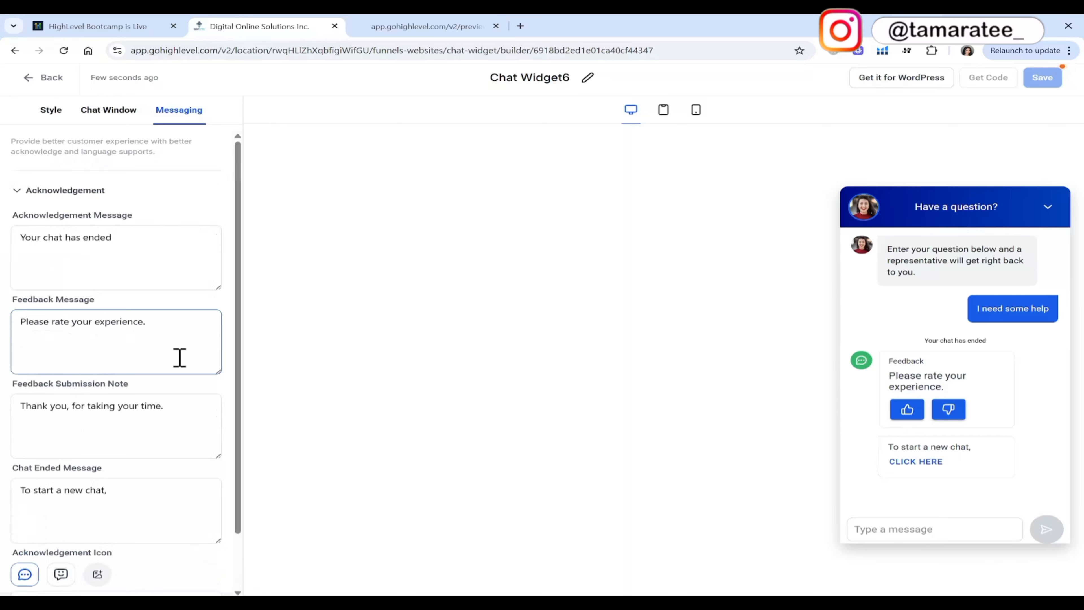
# Leave the chat widget builder without saving and go to the Conversation AI section of AI Agents.
pyautogui.click(51, 78)
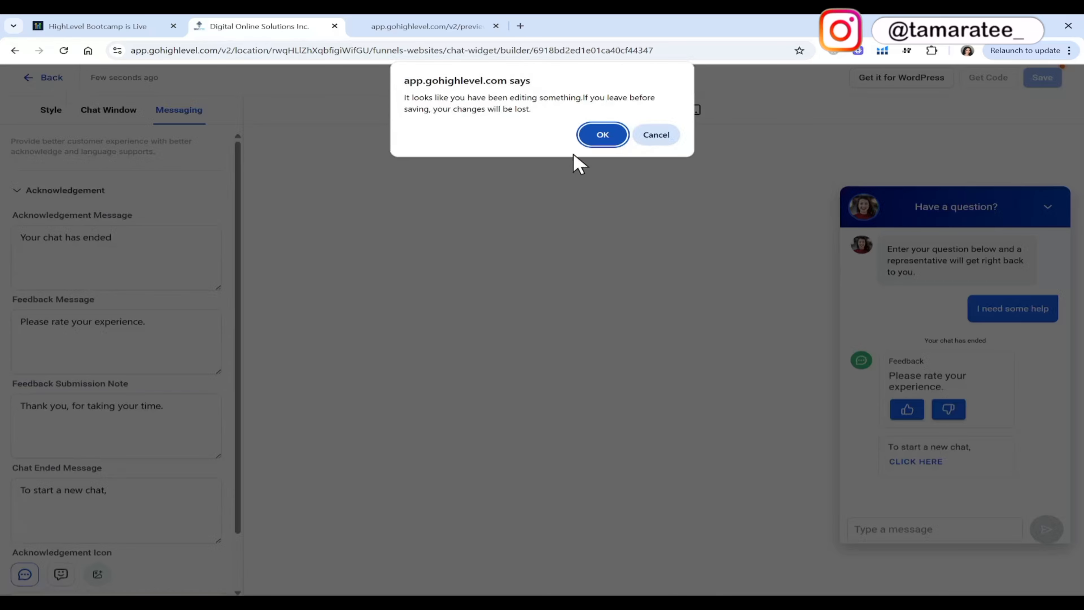
pyautogui.click(598, 135)
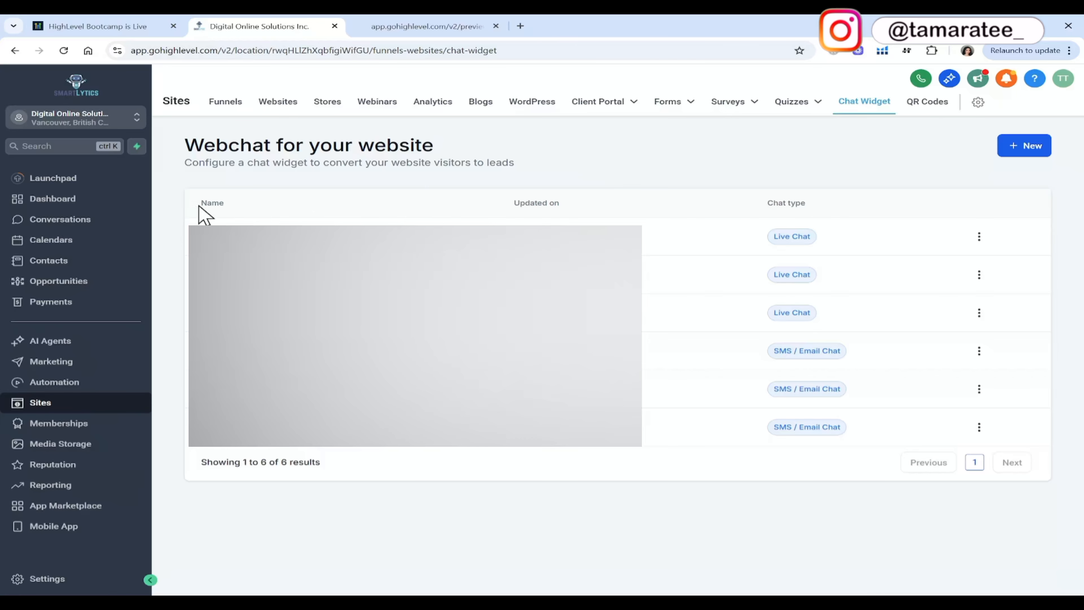
pyautogui.click(100, 348)
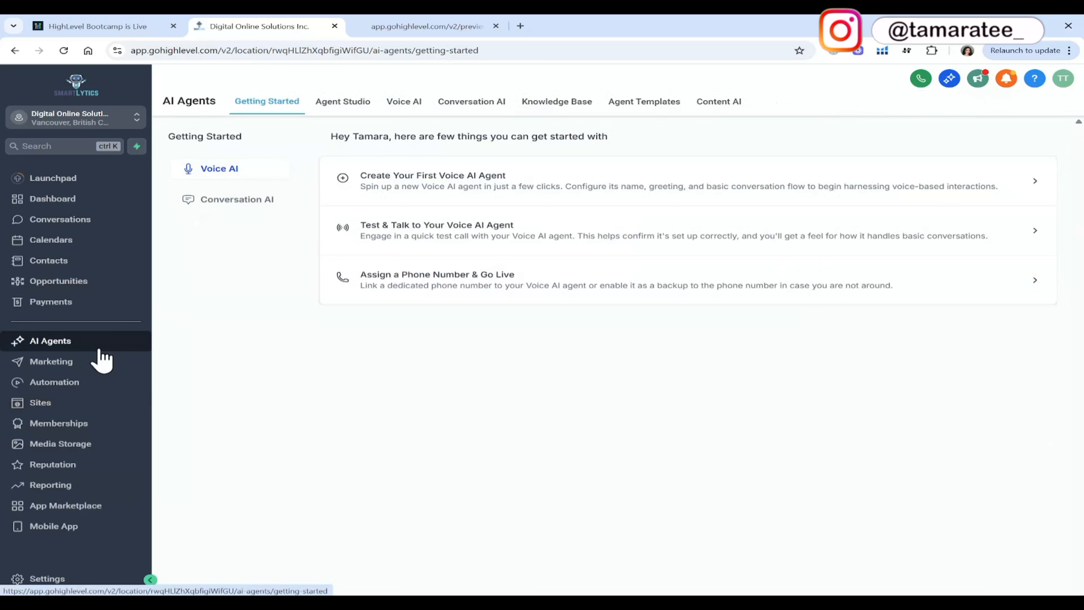
pyautogui.click(479, 107)
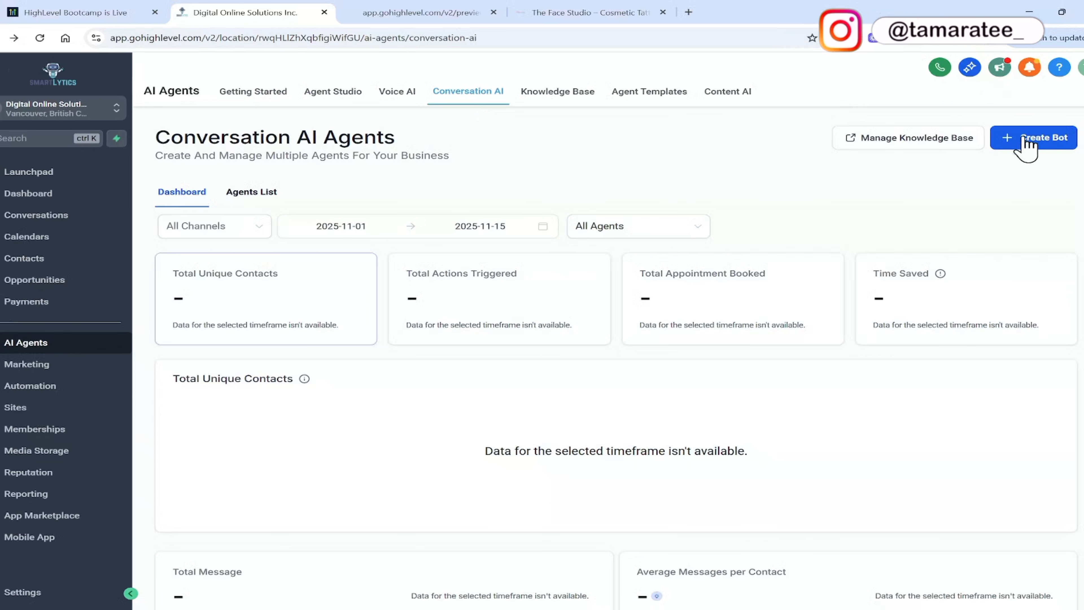
# Create a new bot with the Guided Form Setup, using the Appointment booking type.
pyautogui.click(1037, 137)
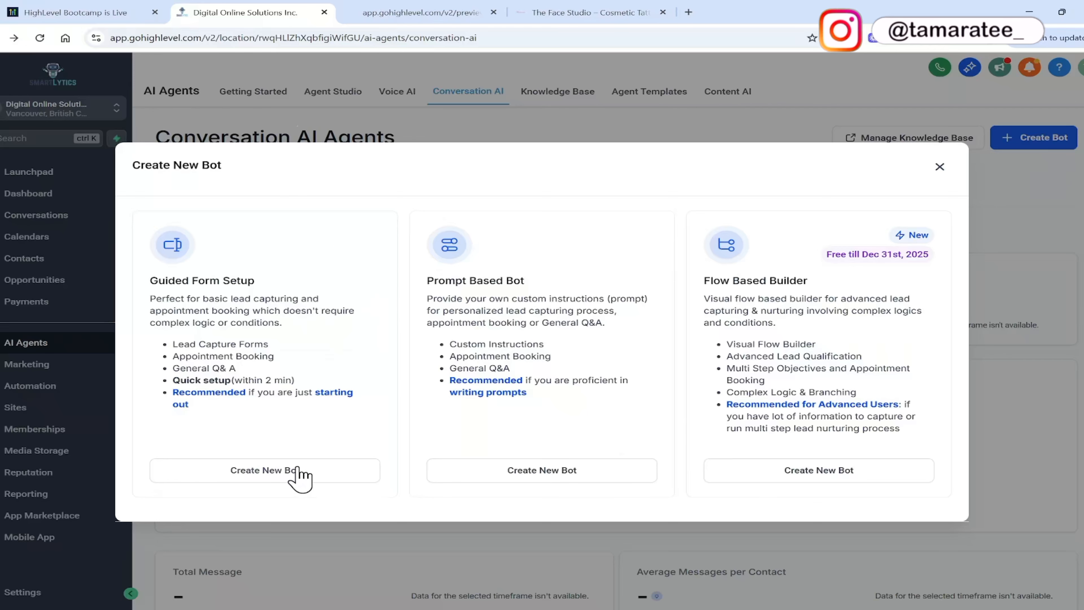
pyautogui.click(300, 475)
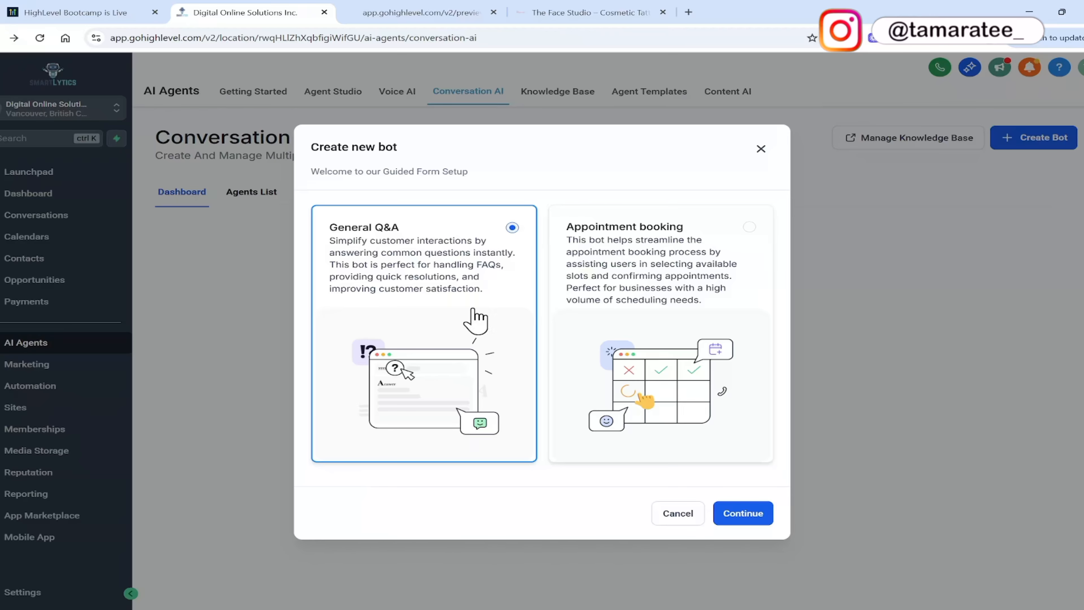
pyautogui.click(686, 319)
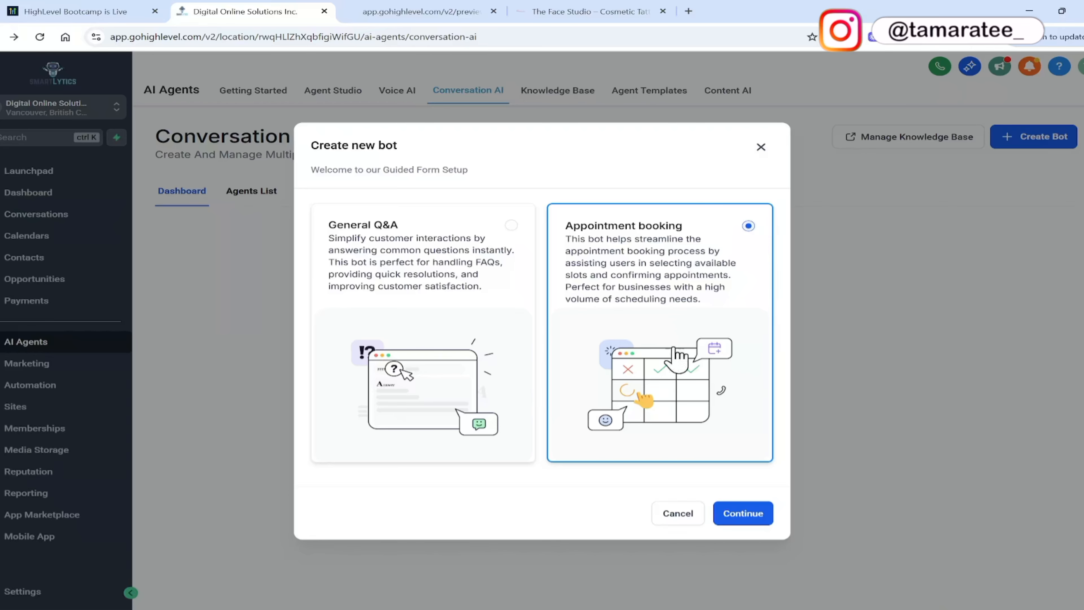
pyautogui.click(737, 515)
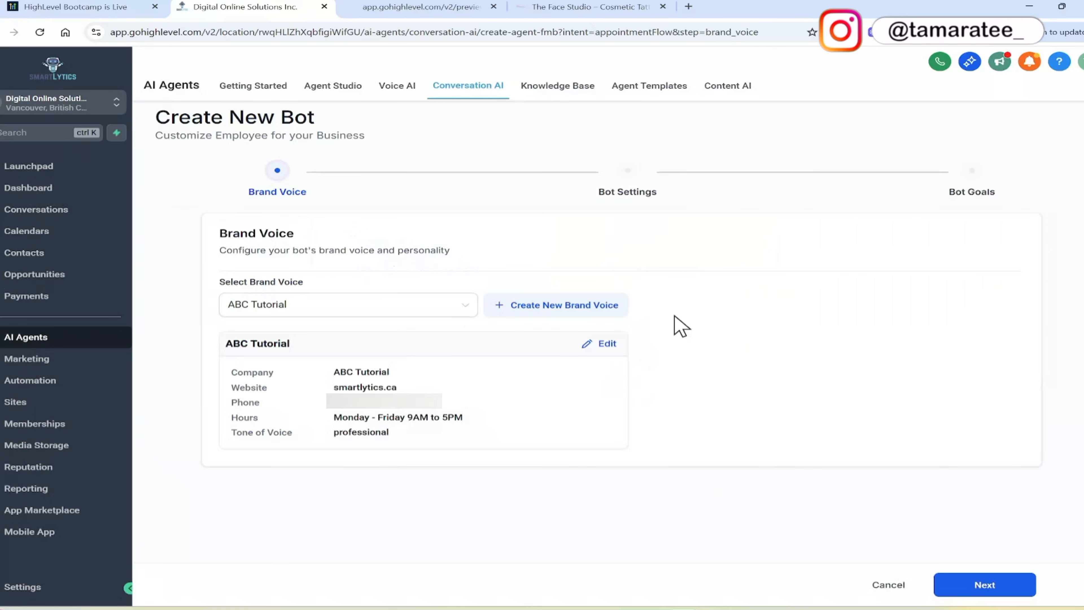
# Start a new brand voice for the bot and fill in the brand name and company website.
pyautogui.click(551, 311)
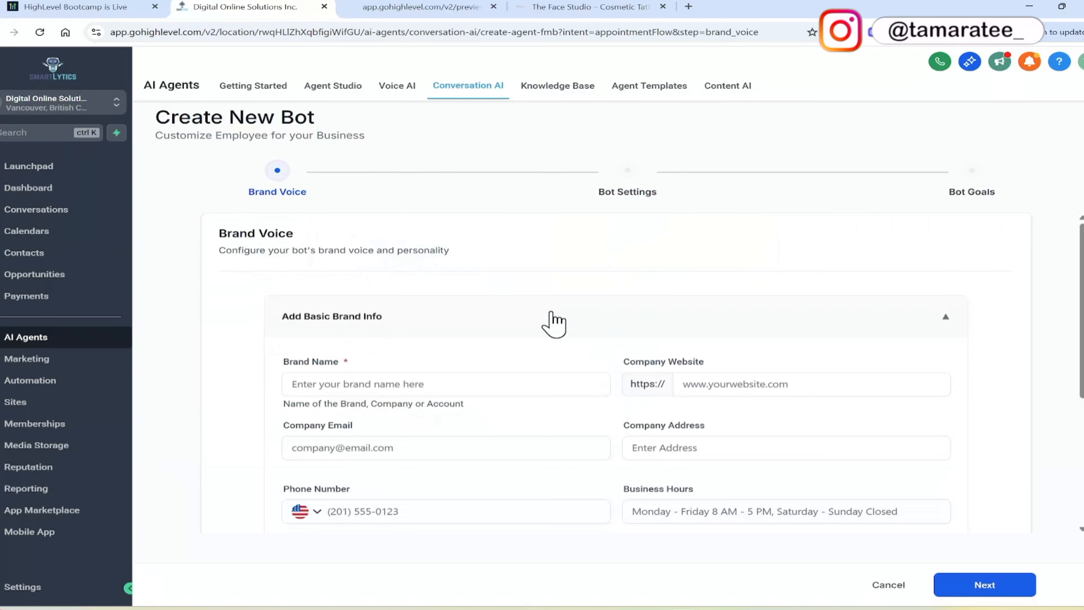
pyautogui.click(491, 384)
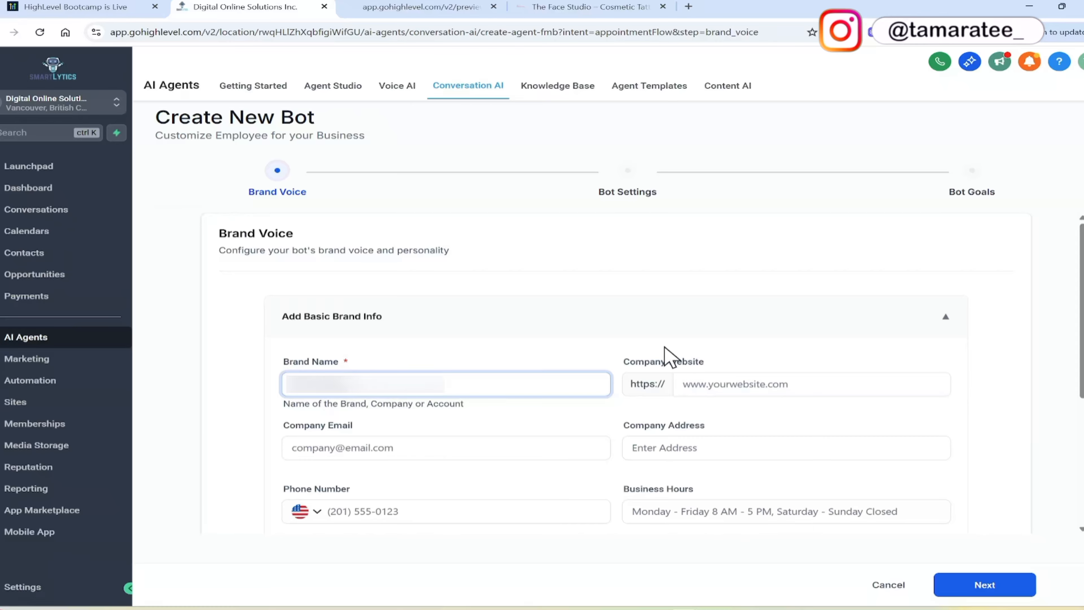
pyautogui.click(745, 384)
pyautogui.click(566, 420)
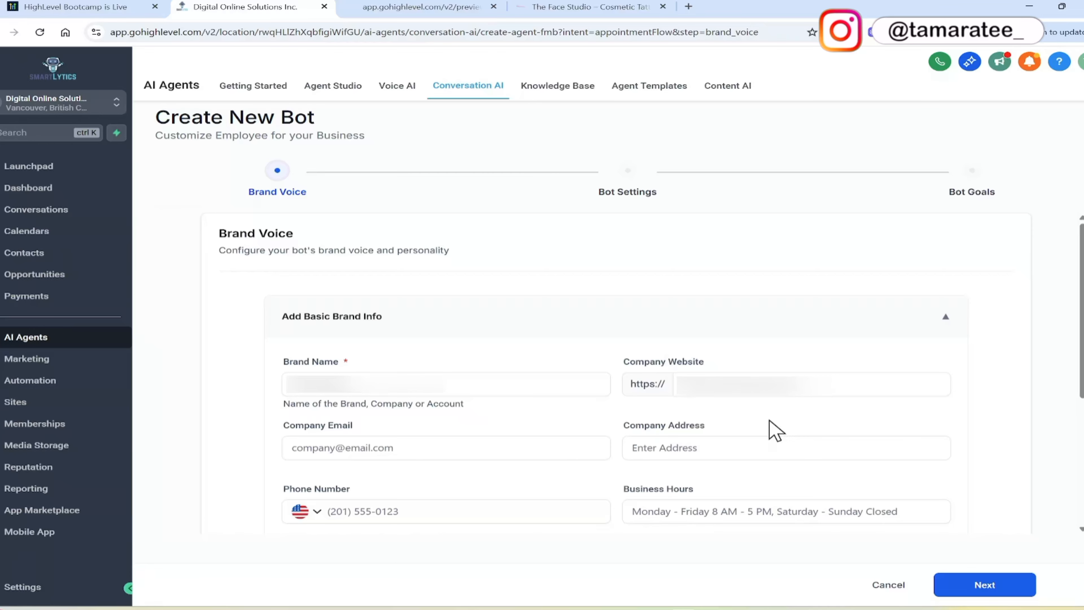
pyautogui.click(443, 513)
pyautogui.click(657, 512)
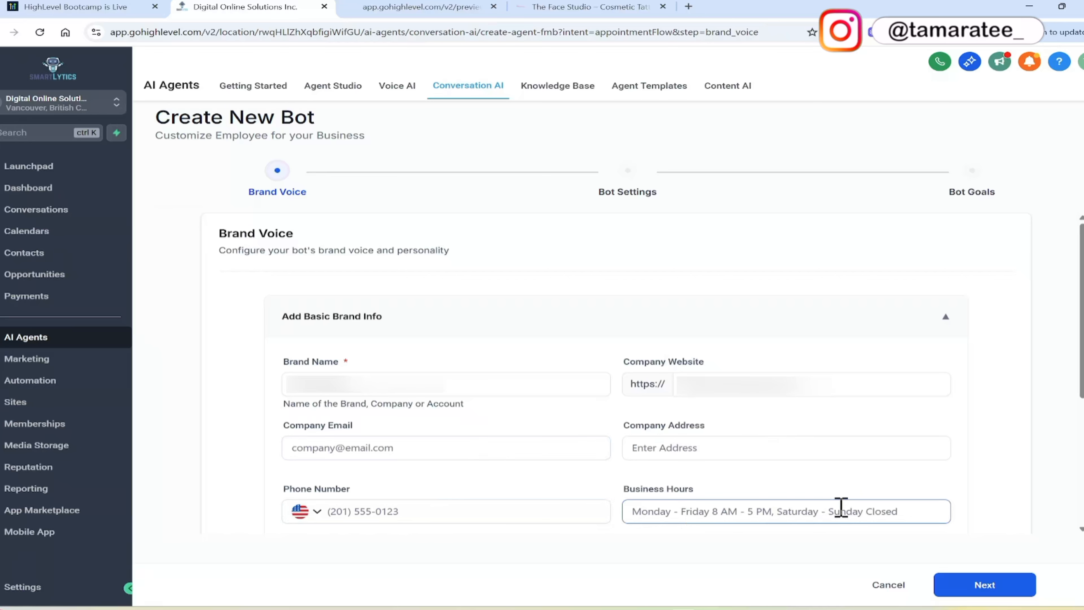
# Set the brand voice's tone of voice to Friendly.
pyautogui.moveTo(1082, 359); pyautogui.dragTo(1081, 485)
pyautogui.click(588, 351)
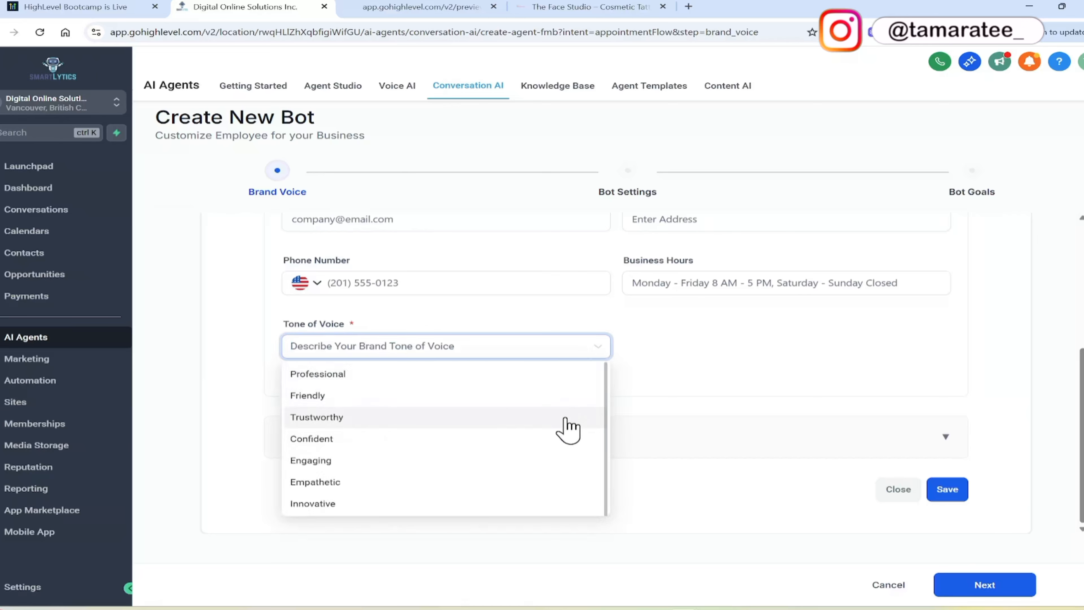
pyautogui.click(530, 396)
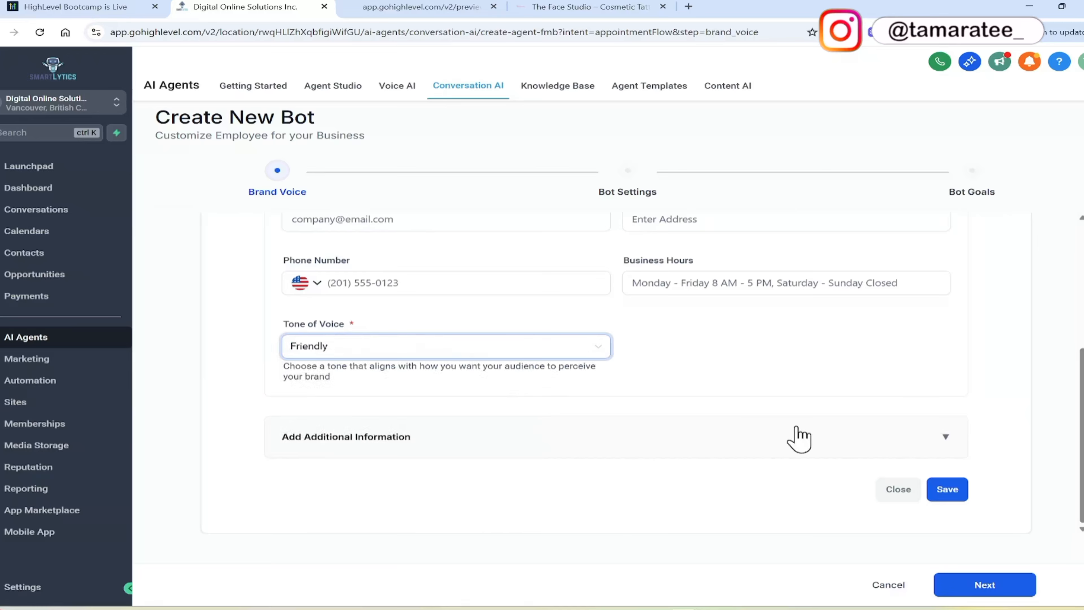
# Add target audience "women", customer pain point "aging" and business type Facial Spa to the brand voice, and save it.
pyautogui.click(796, 436)
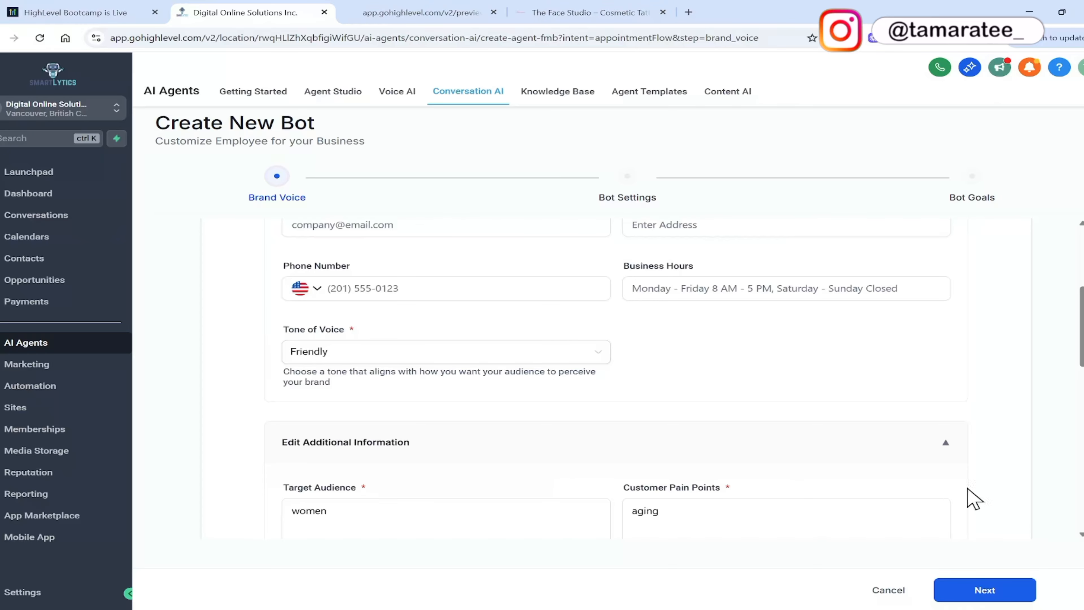
pyautogui.moveTo(1081, 354); pyautogui.dragTo(1081, 493)
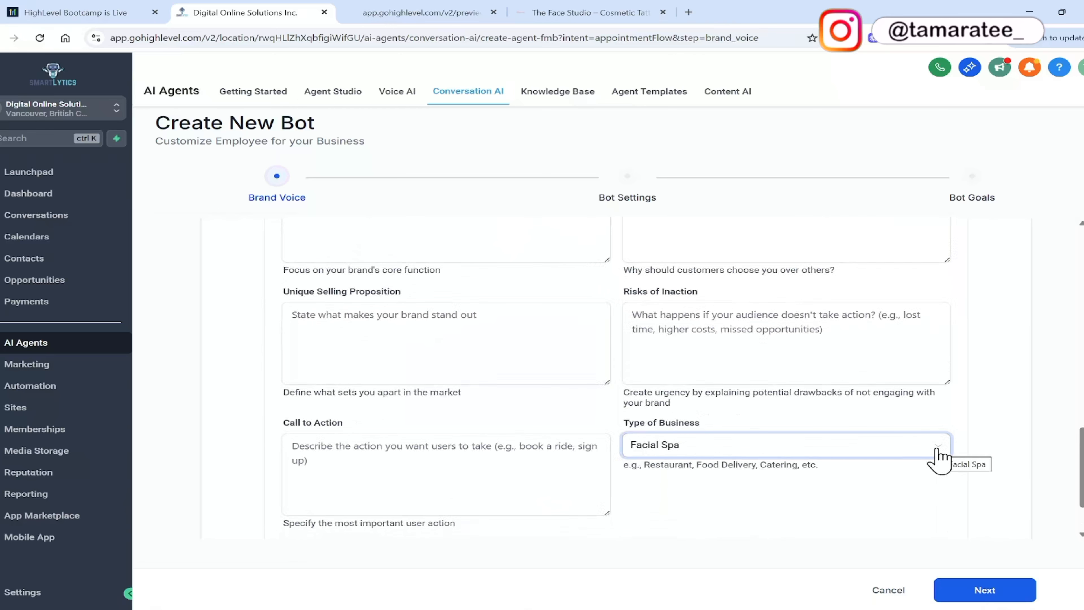
pyautogui.click(887, 446)
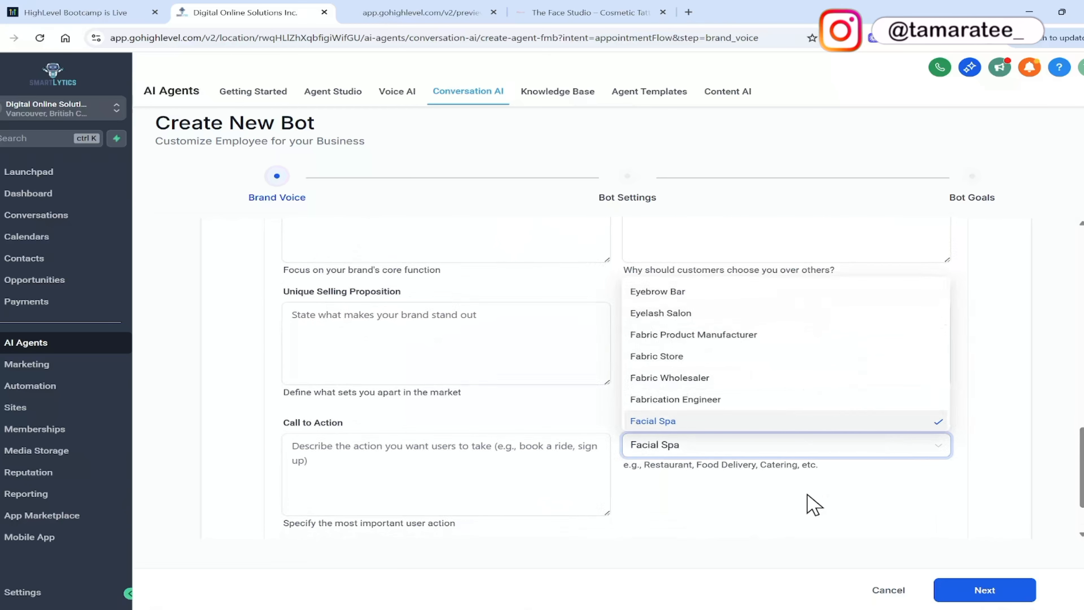
pyautogui.click(813, 504)
pyautogui.scroll(-2, 813, 503)
pyautogui.click(948, 494)
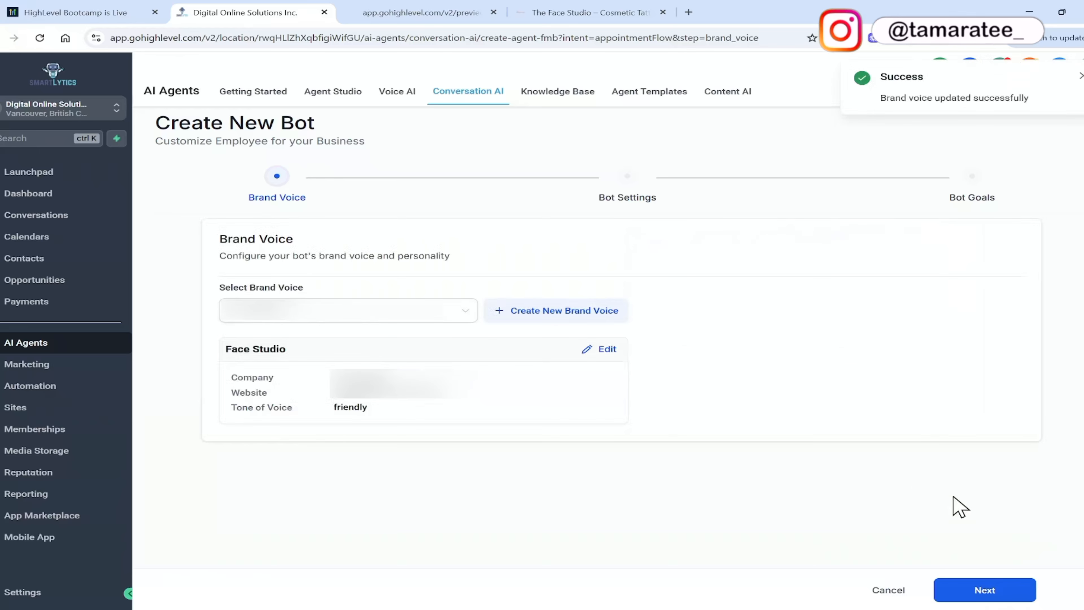
# Proceed to the bot settings with the saved brand voice and name the bot "Anna".
pyautogui.click(960, 591)
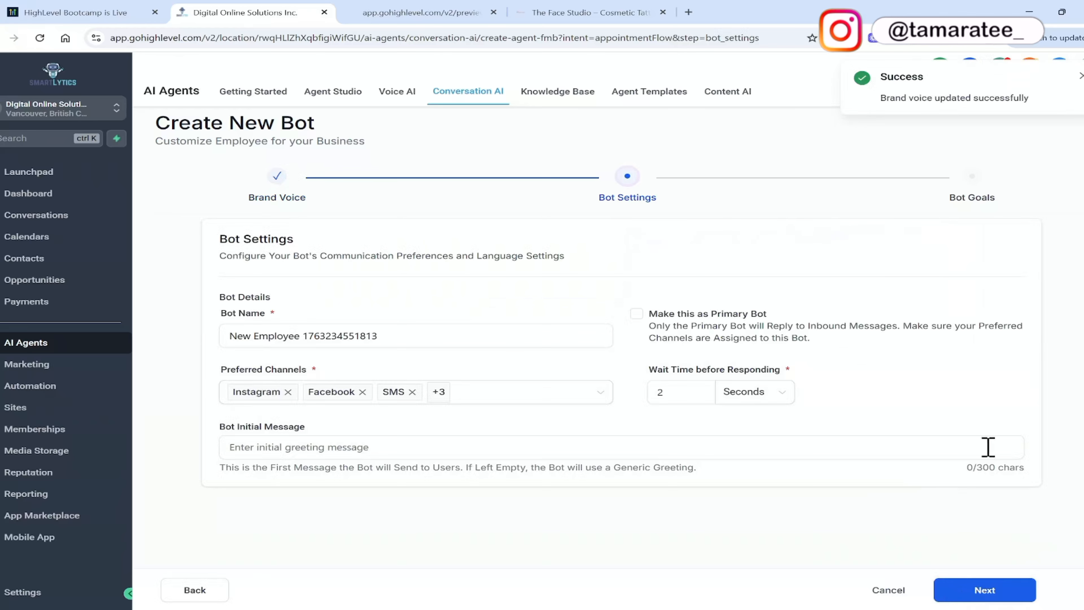
pyautogui.click(495, 327)
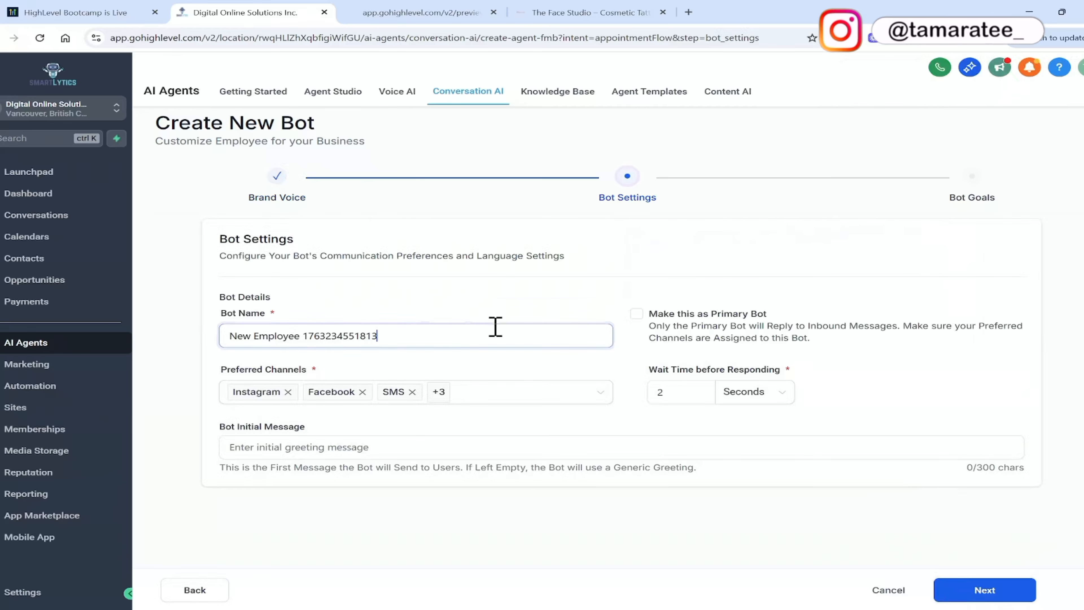
pyautogui.moveTo(495, 327); pyautogui.dragTo(185, 319)
pyautogui.write('Anna')
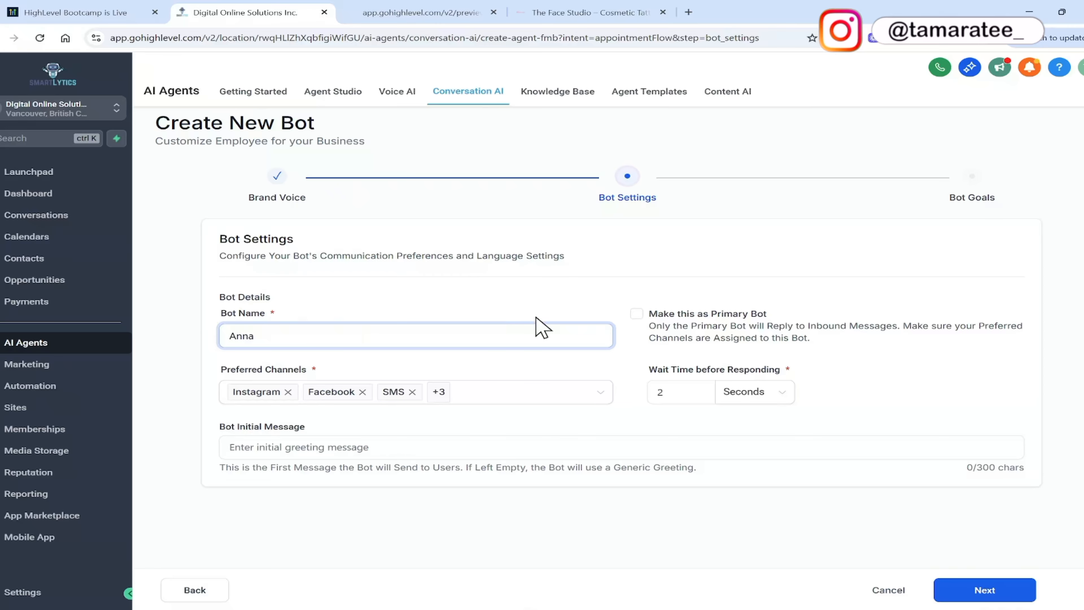
# Remove Instagram, Facebook, SMS, Chat Widget (SMS chat) and WhatsApp from the bot's preferred channels, keeping only Live Chat.
pyautogui.click(600, 393)
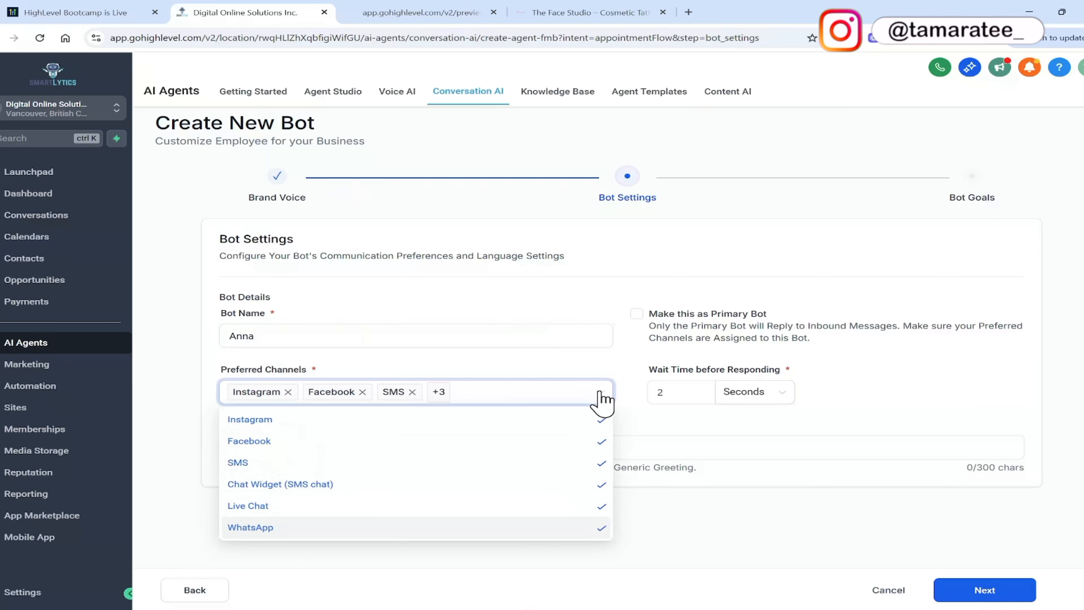
pyautogui.click(587, 423)
pyautogui.click(586, 440)
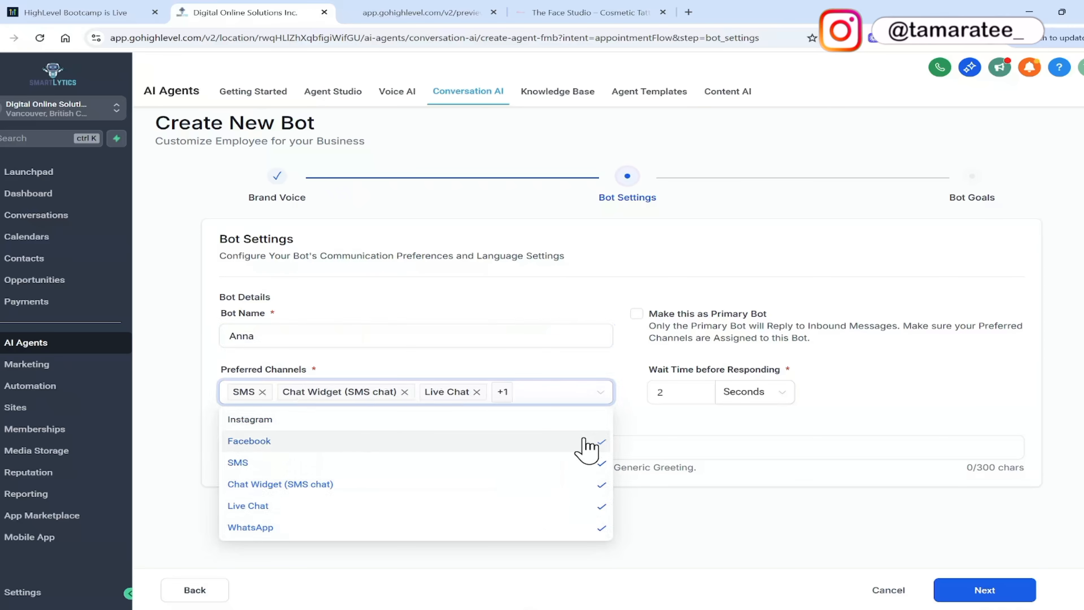
pyautogui.click(587, 462)
pyautogui.click(587, 485)
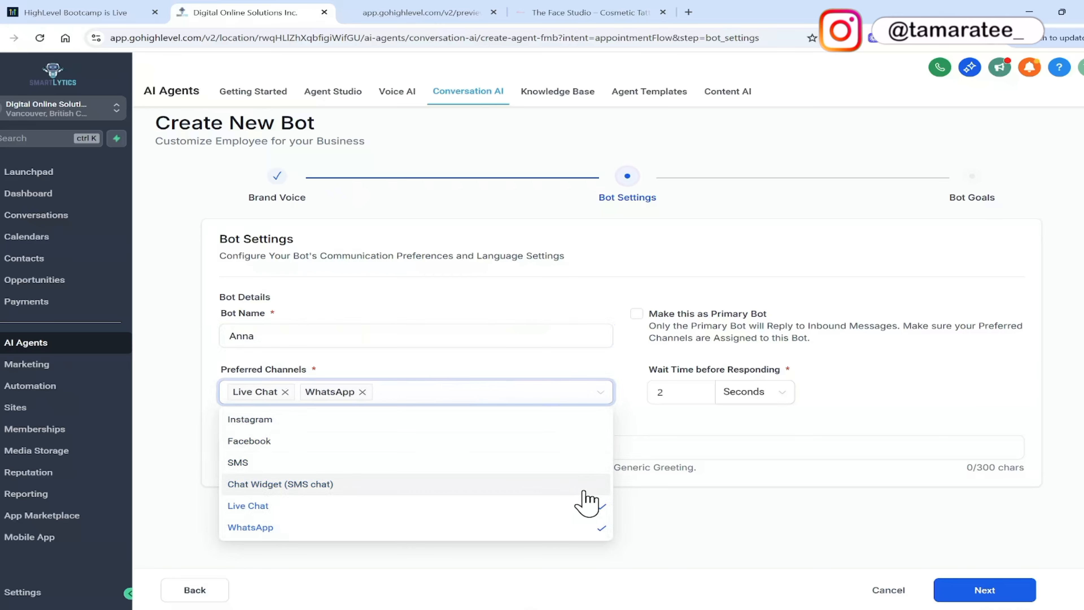
pyautogui.click(600, 529)
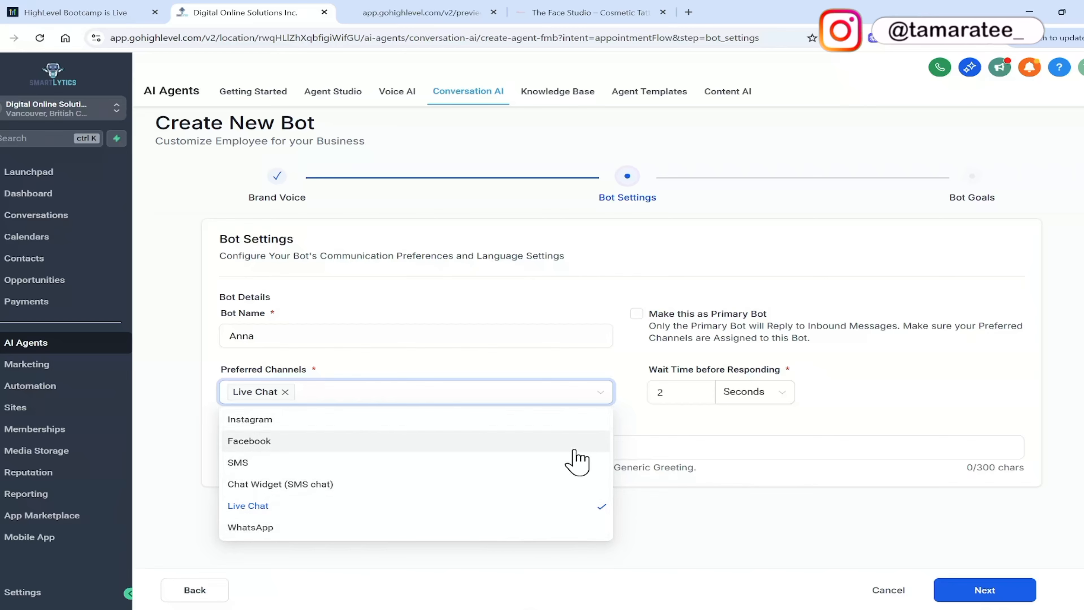
pyautogui.click(639, 416)
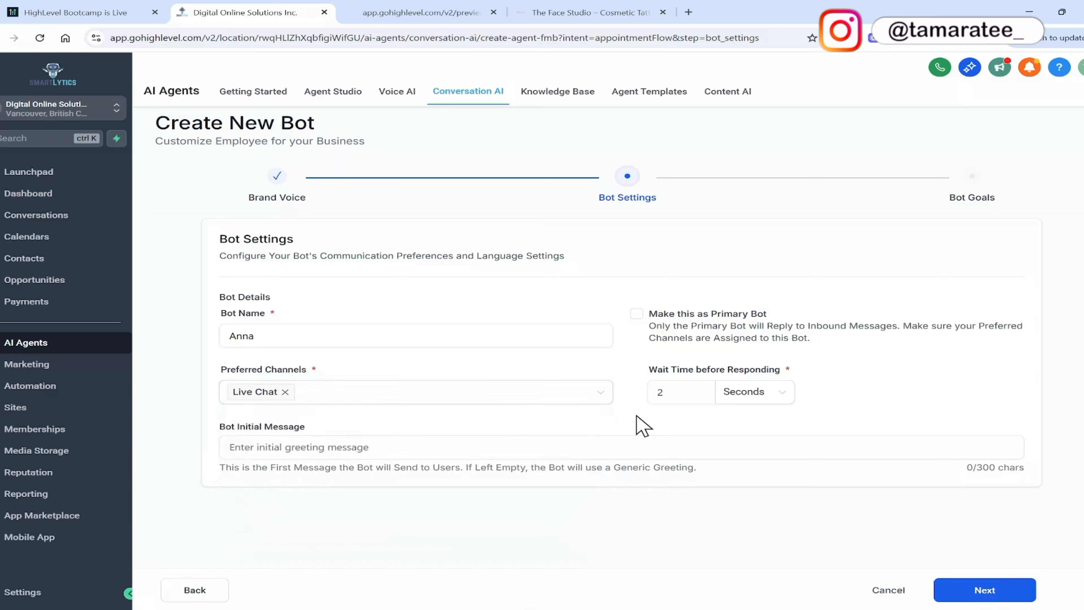
# Set the bot's initial message to "Hi, what service are you looking to book an appoinment for?" and proceed to the bot goals.
pyautogui.click(542, 442)
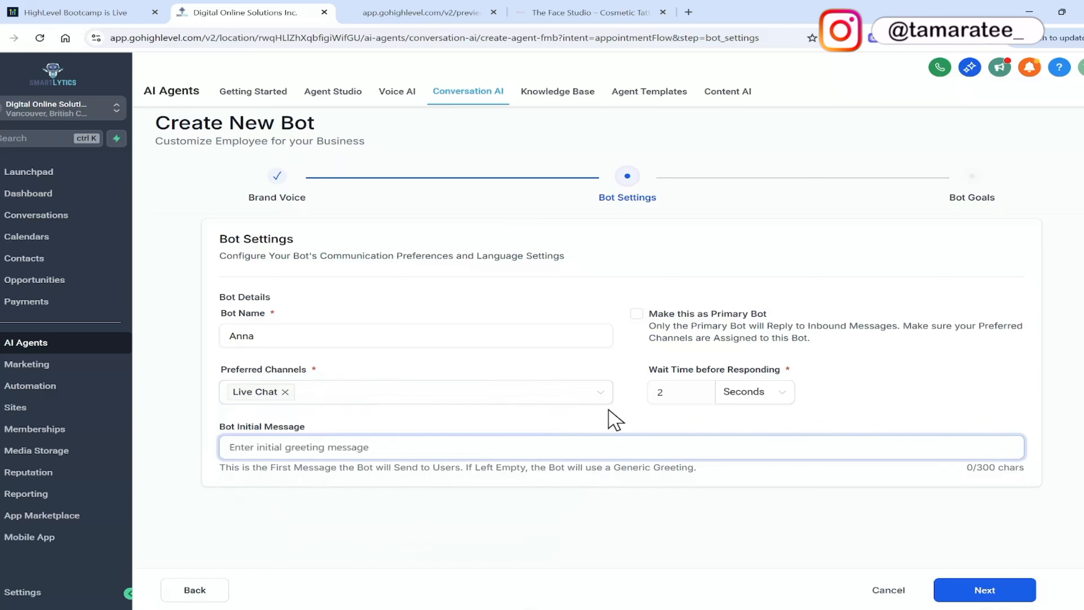
pyautogui.write('Hi, what service are y')
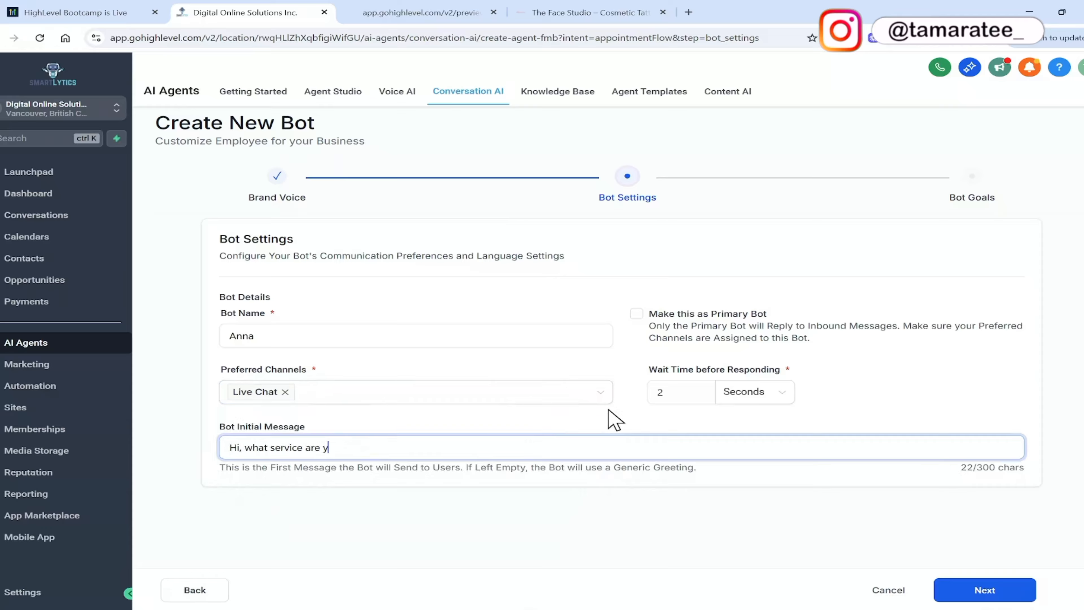
pyautogui.write('ou looking to book an appoinment for?')
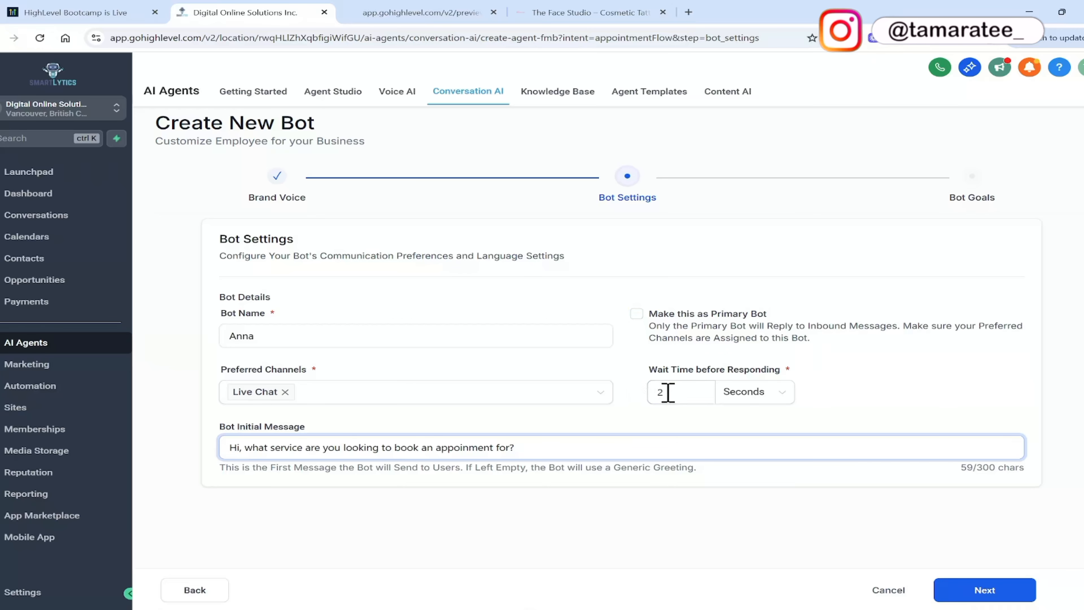
pyautogui.click(683, 423)
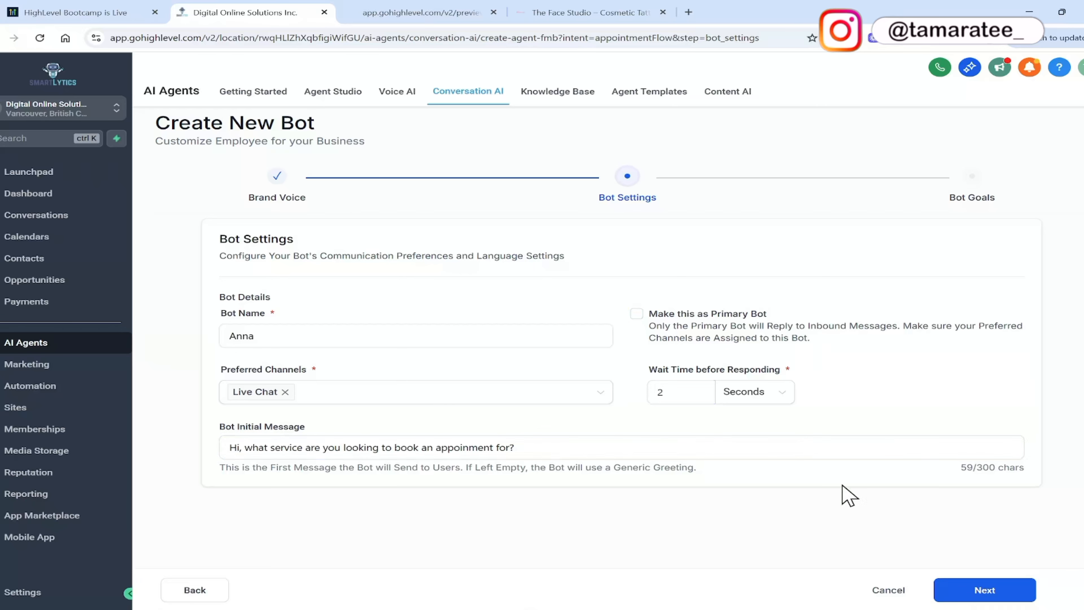
pyautogui.click(952, 591)
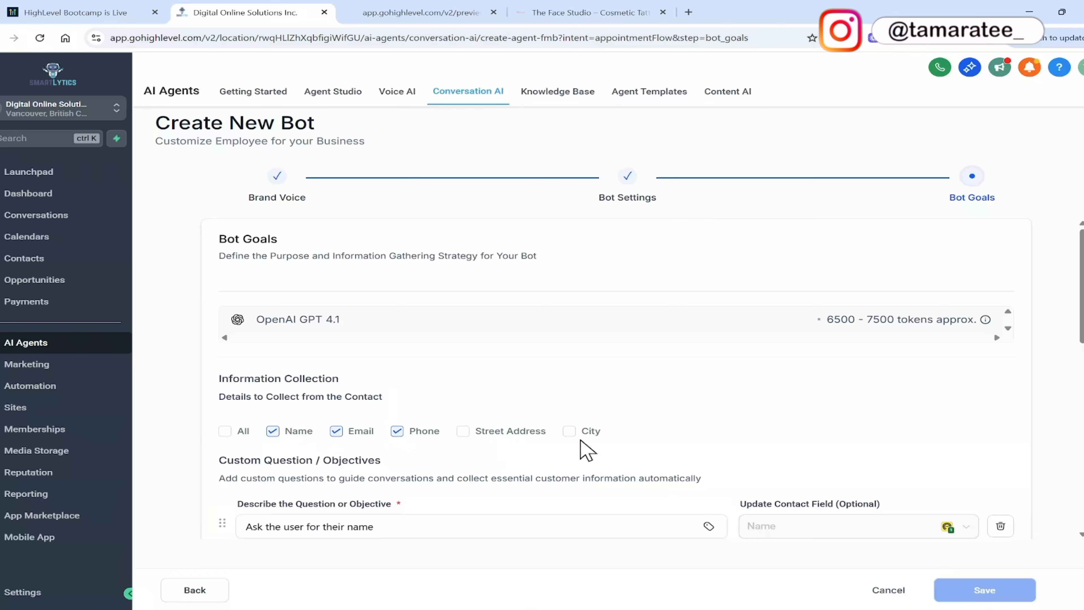
# Select the calendar for the bot's appointment booking, and allow the bot to cancel and reschedule appointments.
pyautogui.scroll(-3, 1080, 298)
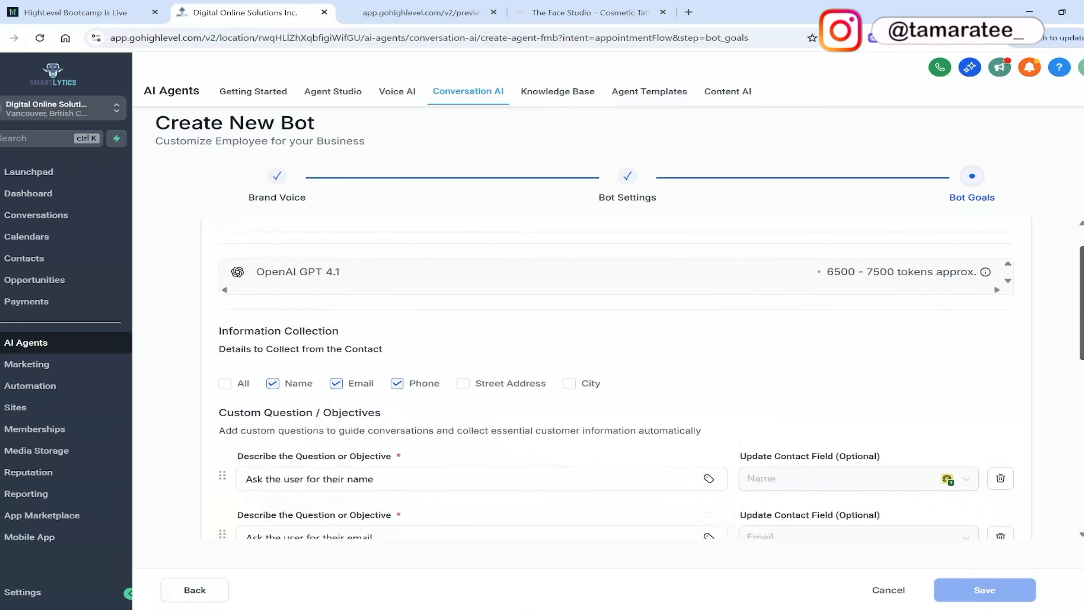
pyautogui.scroll(-2, 1080, 341)
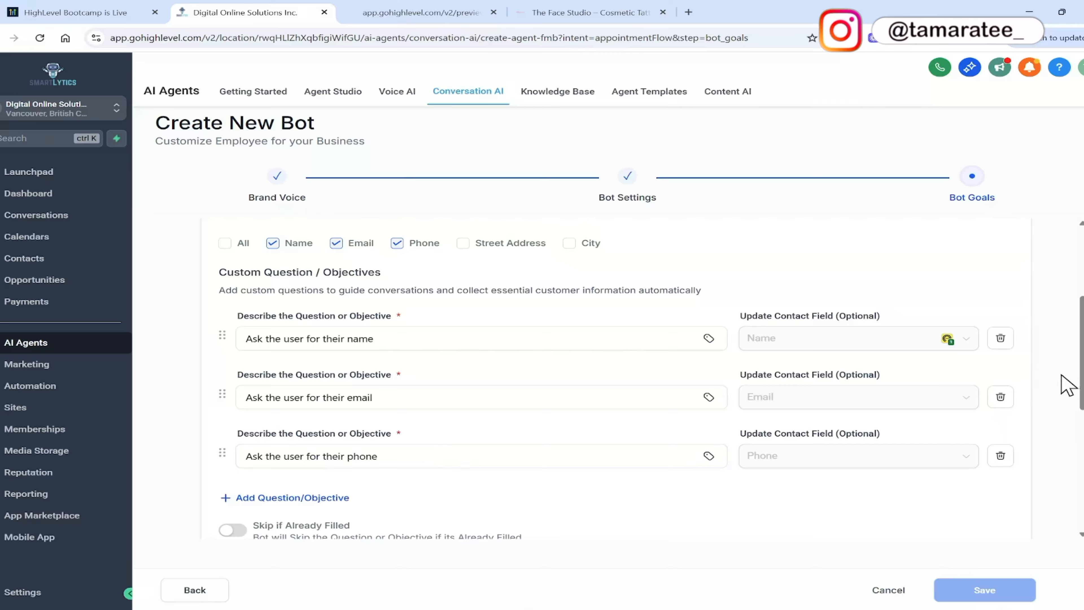
pyautogui.scroll(-3, 1066, 382)
pyautogui.scroll(-5, 623, 379)
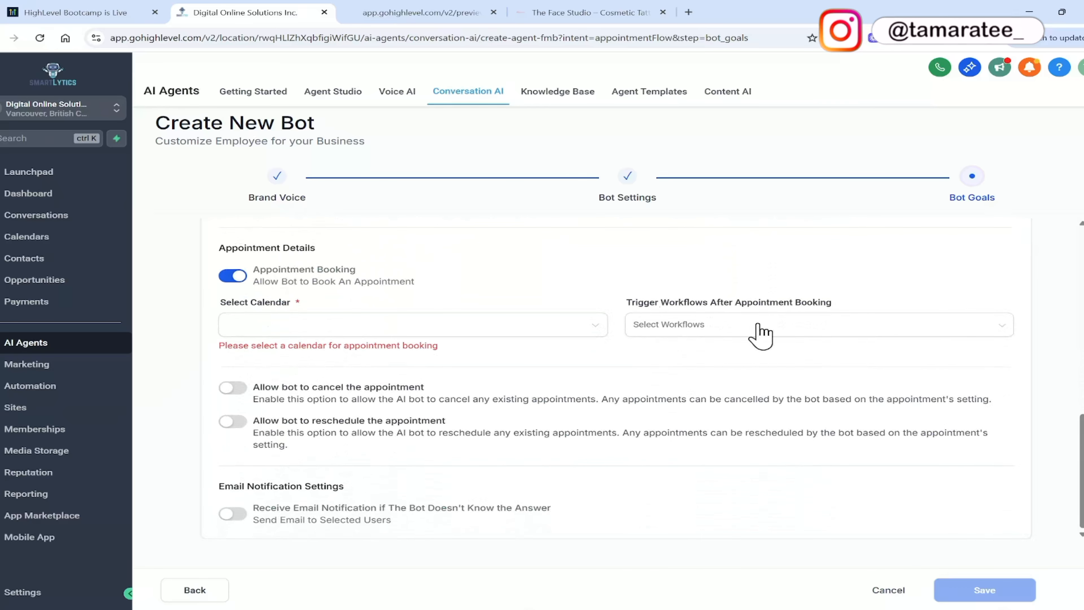
pyautogui.click(486, 327)
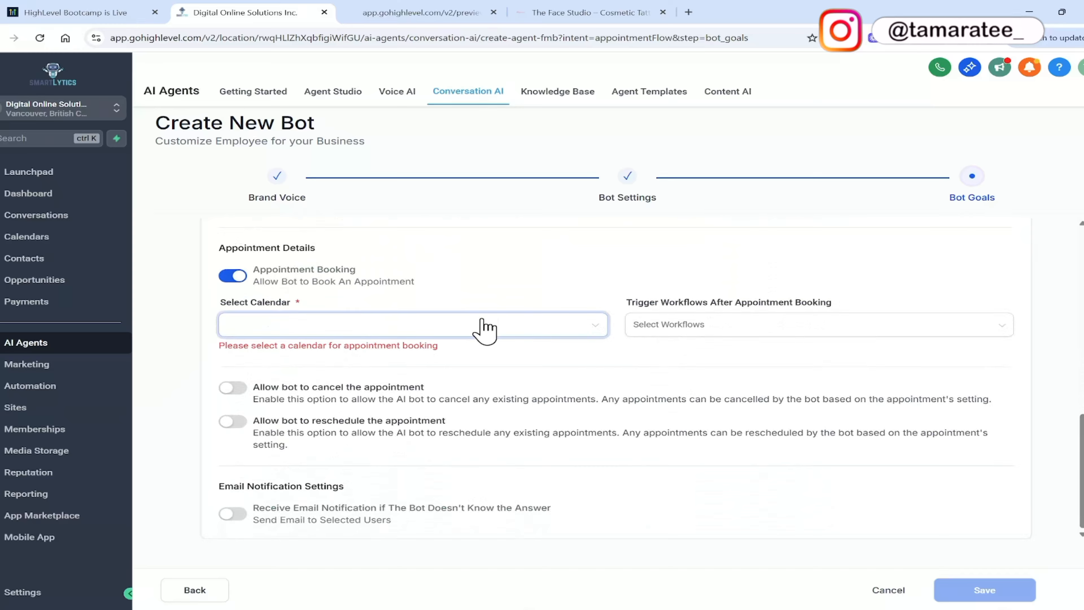
pyautogui.click(534, 333)
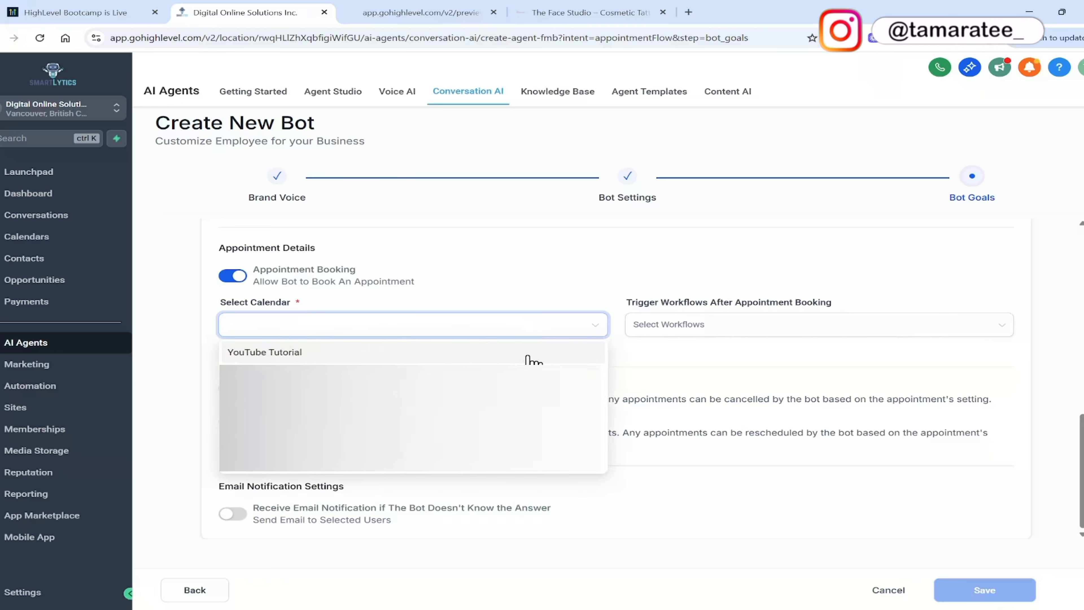
pyautogui.click(529, 376)
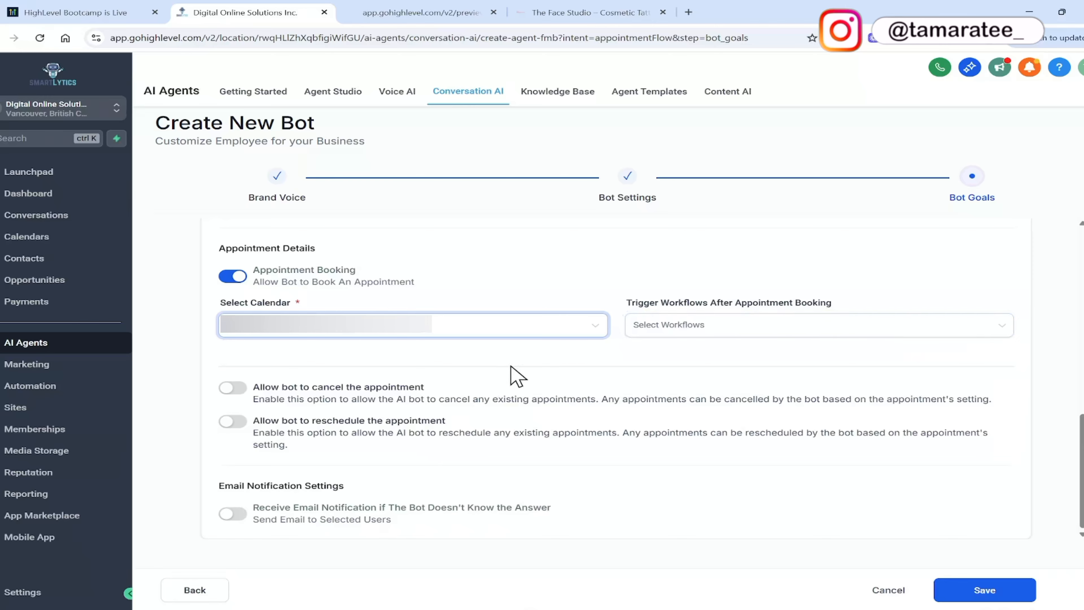
pyautogui.click(232, 388)
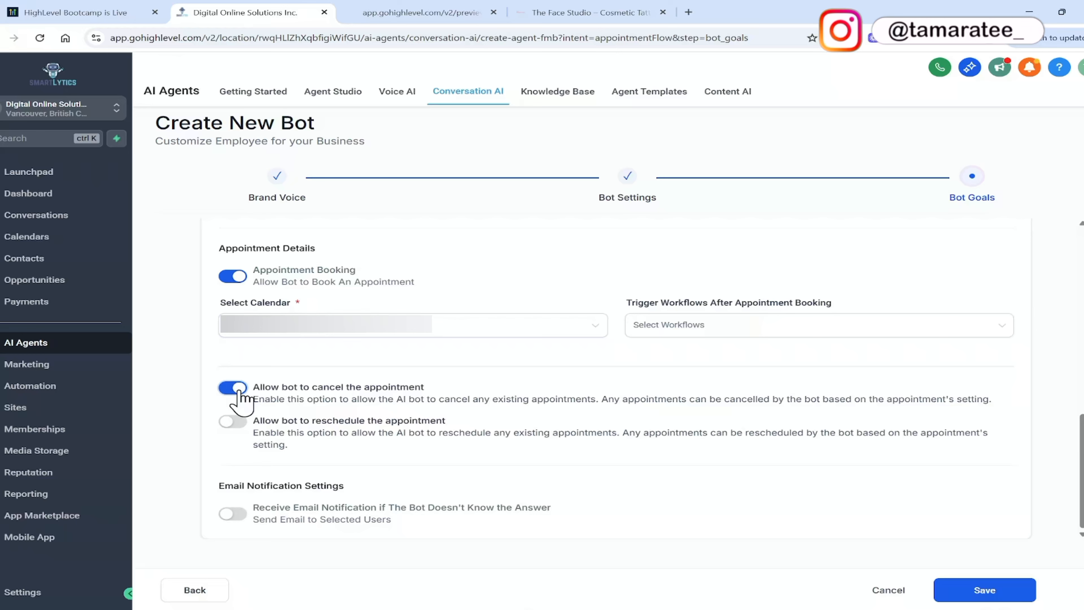
pyautogui.click(233, 420)
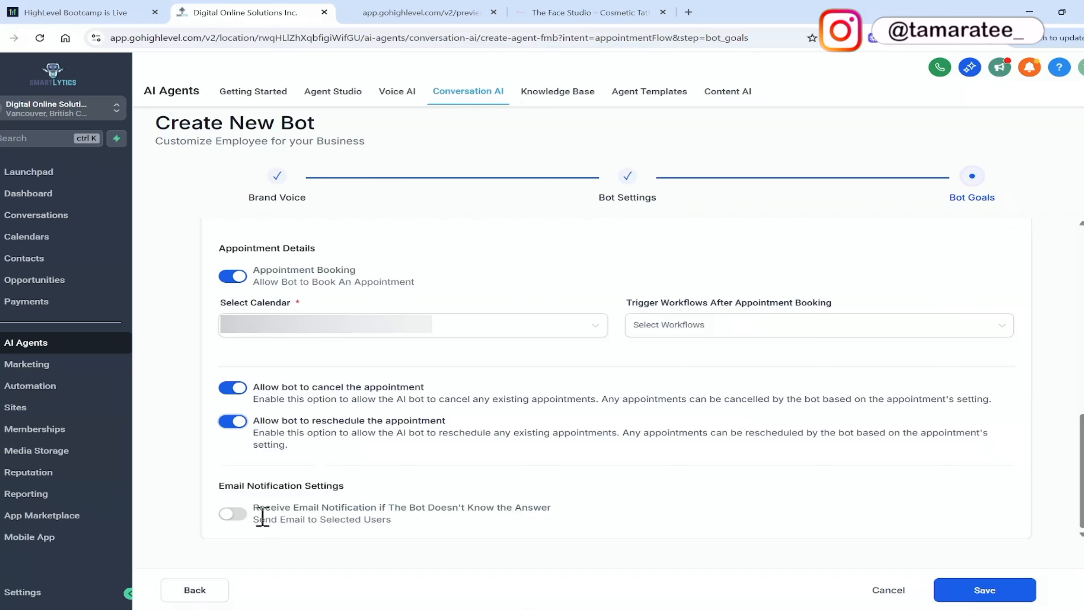
# Enable email notifications to All Admins for when the bot doesn't know the answer.
pyautogui.click(232, 513)
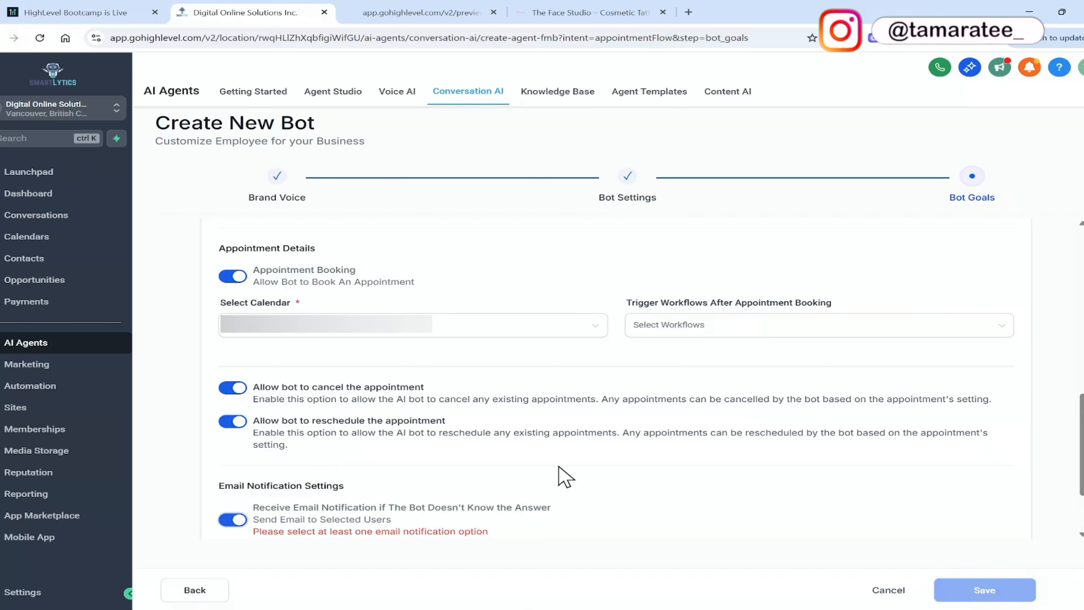
pyautogui.scroll(-2, 645, 495)
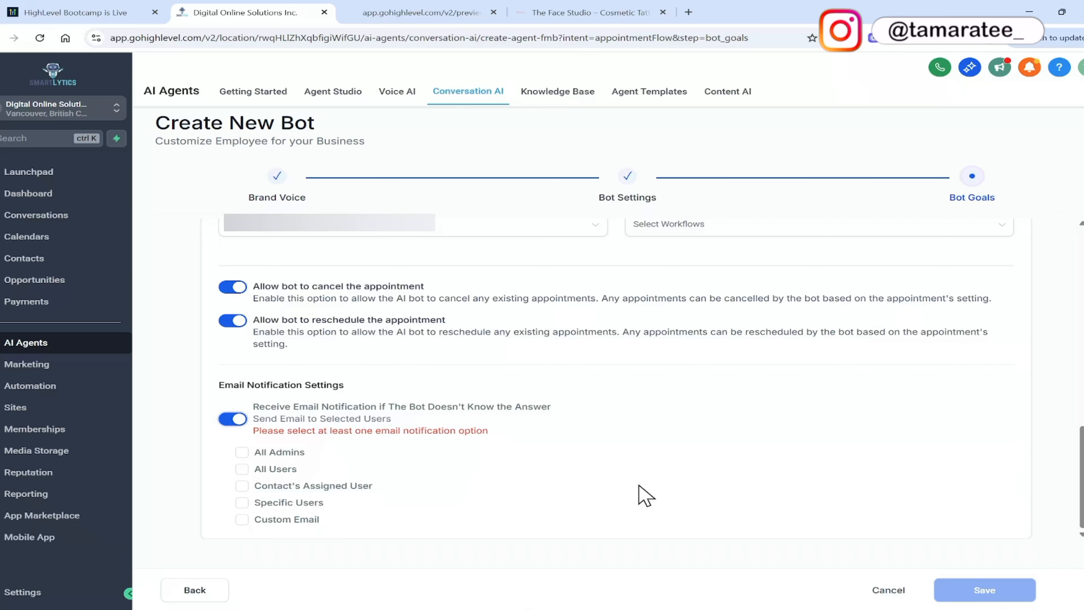
pyautogui.click(243, 452)
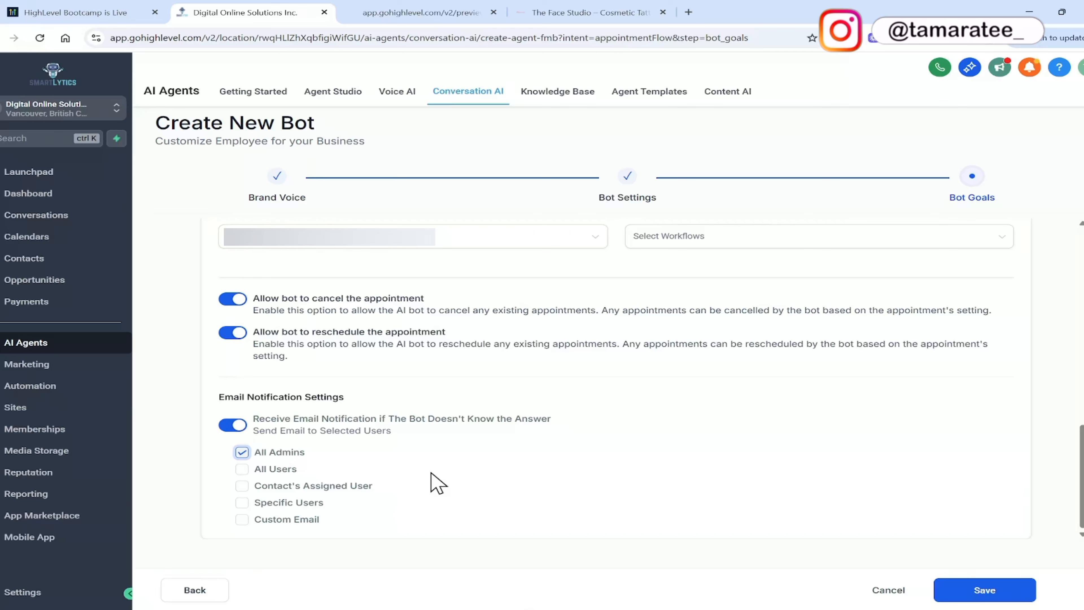
# Save the new bot and set its status to Auto Pilot.
pyautogui.click(960, 588)
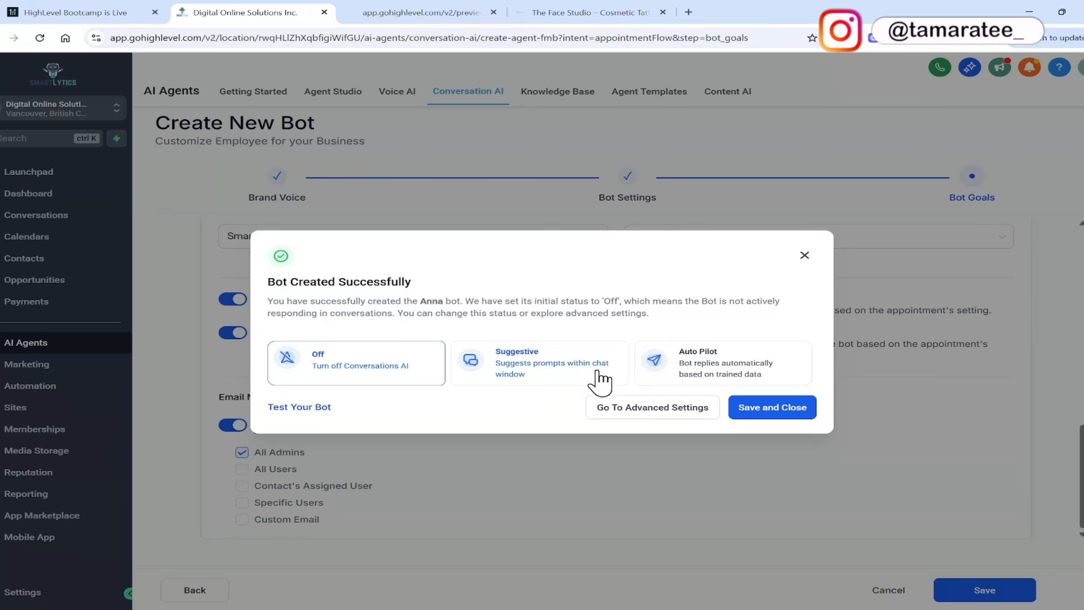
pyautogui.click(670, 379)
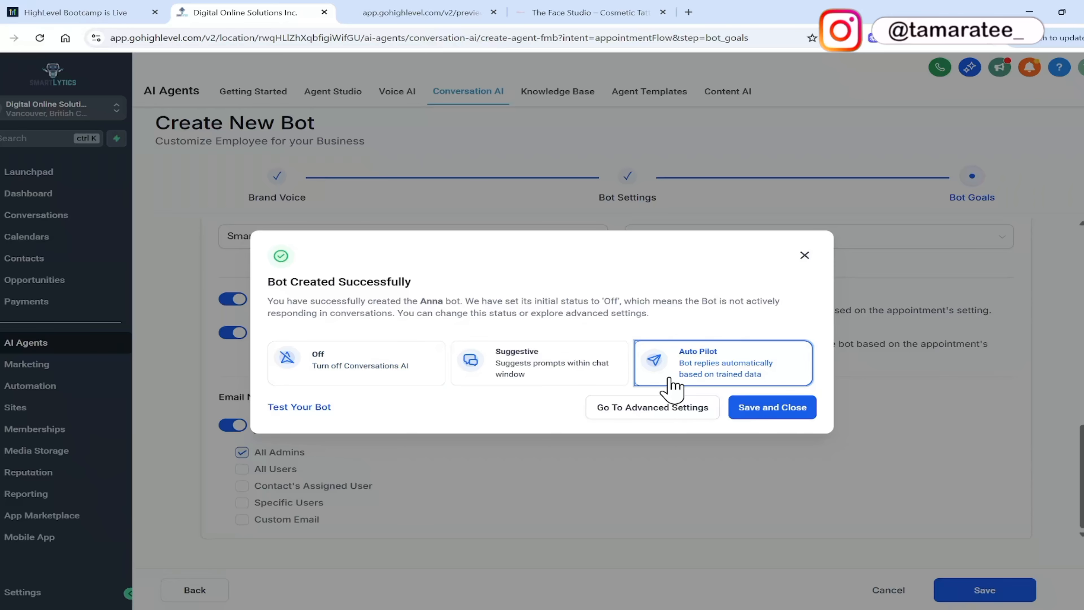
pyautogui.click(773, 413)
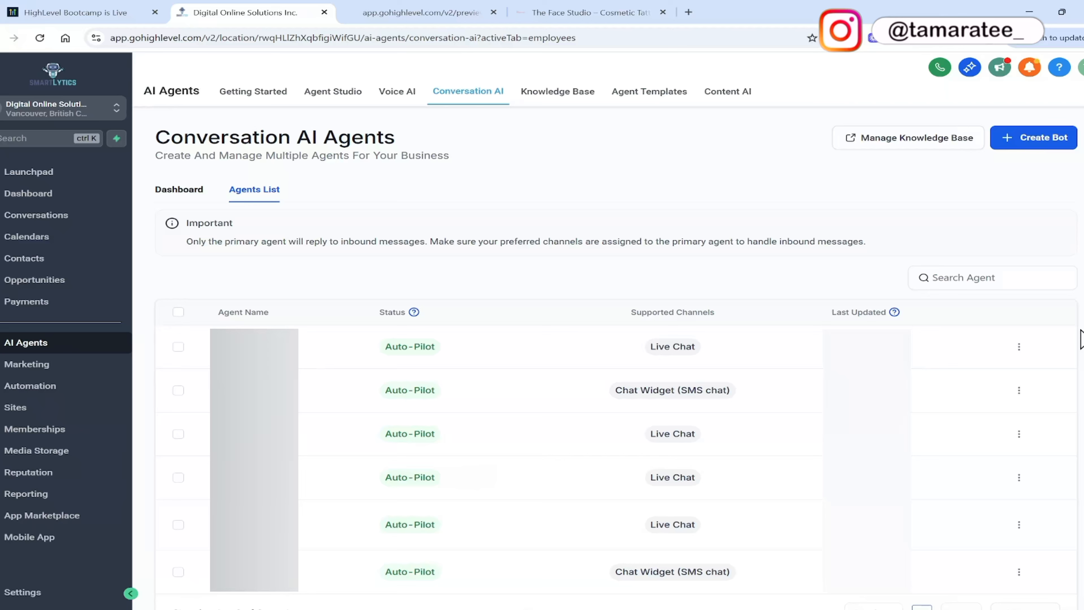
# Open the existing Live Chat agent Suzie for editing and go to its bot training.
pyautogui.click(1018, 434)
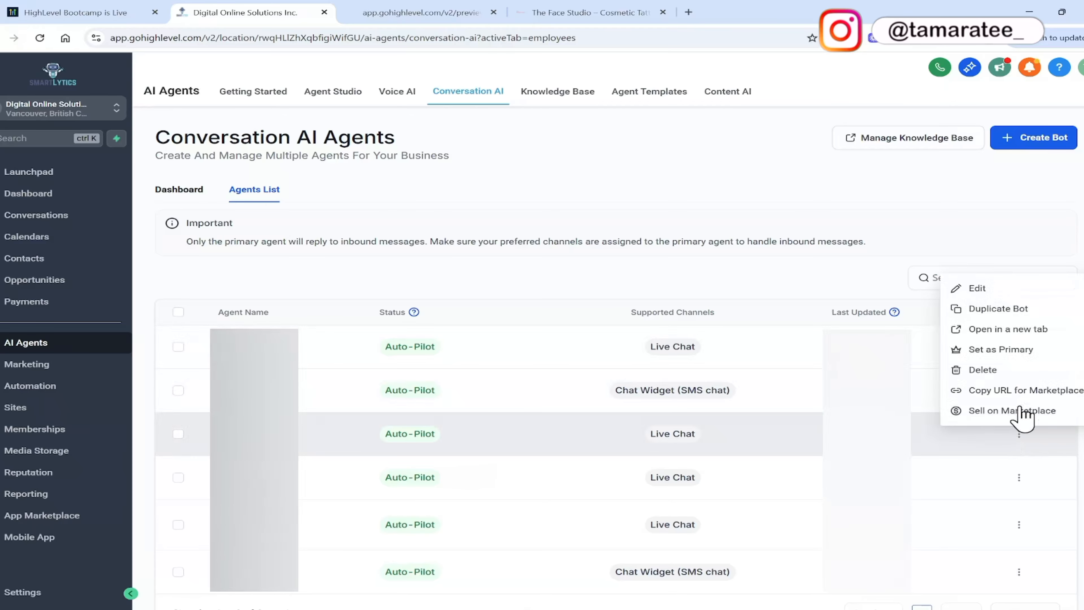
pyautogui.click(1024, 289)
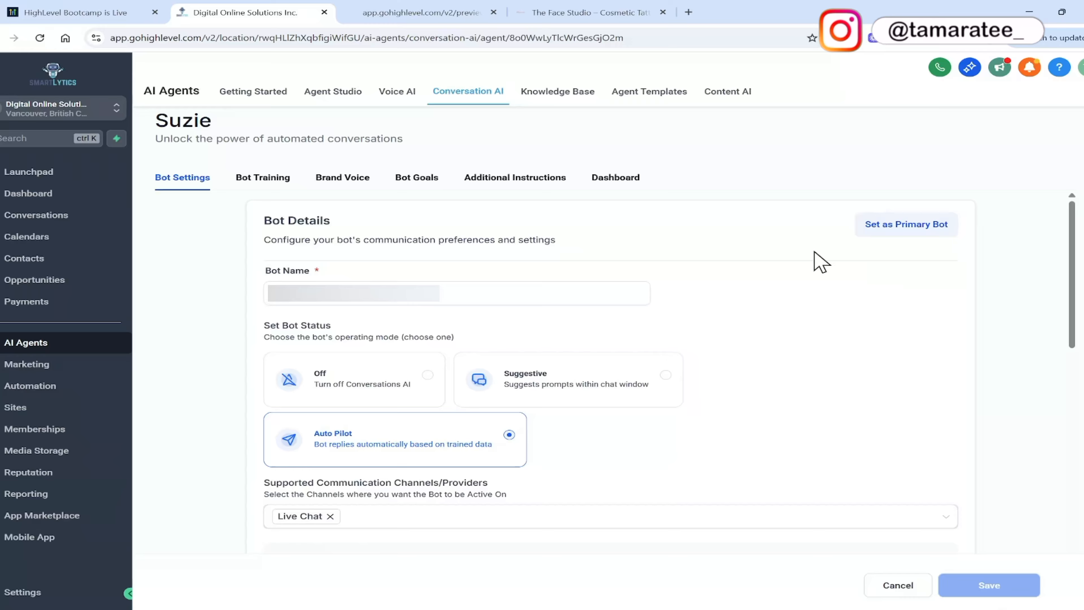
pyautogui.click(268, 188)
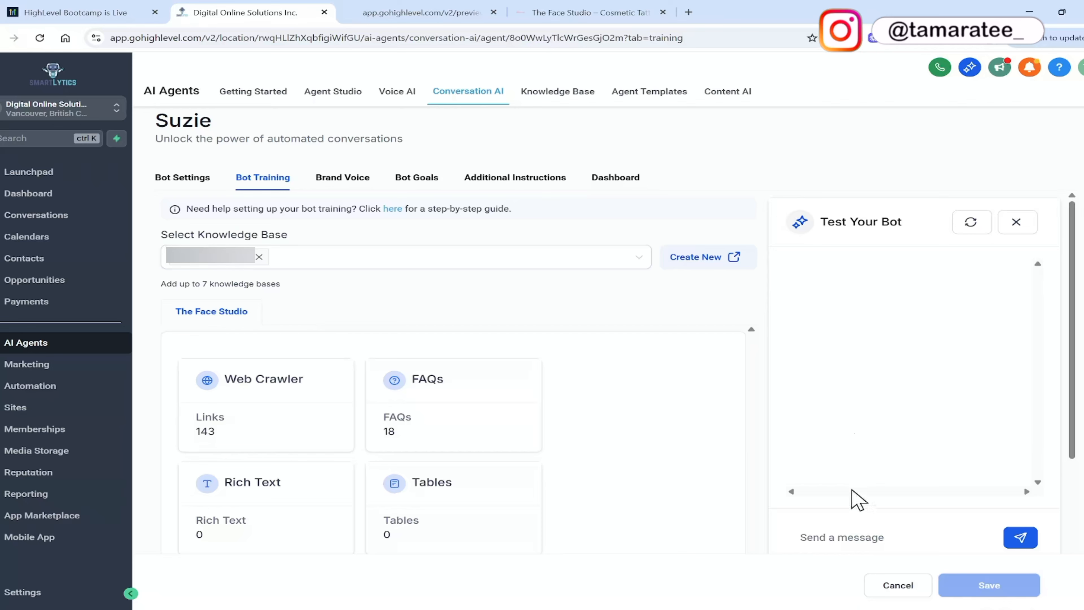
# Send the message "Hello i want to book an appointment" in the bot's test chat.
pyautogui.click(843, 537)
pyautogui.write('Hell')
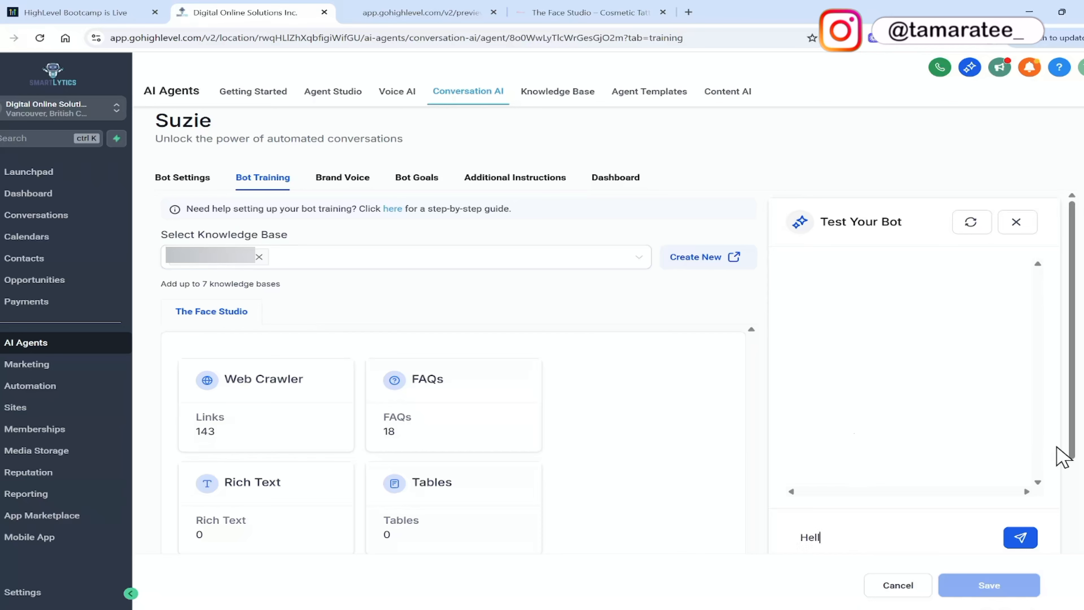
pyautogui.write('o i want to book an appoinem')
pyautogui.press('BackSpace')
pyautogui.press('BackSpace')
pyautogui.write('tment')
pyautogui.press('Return')
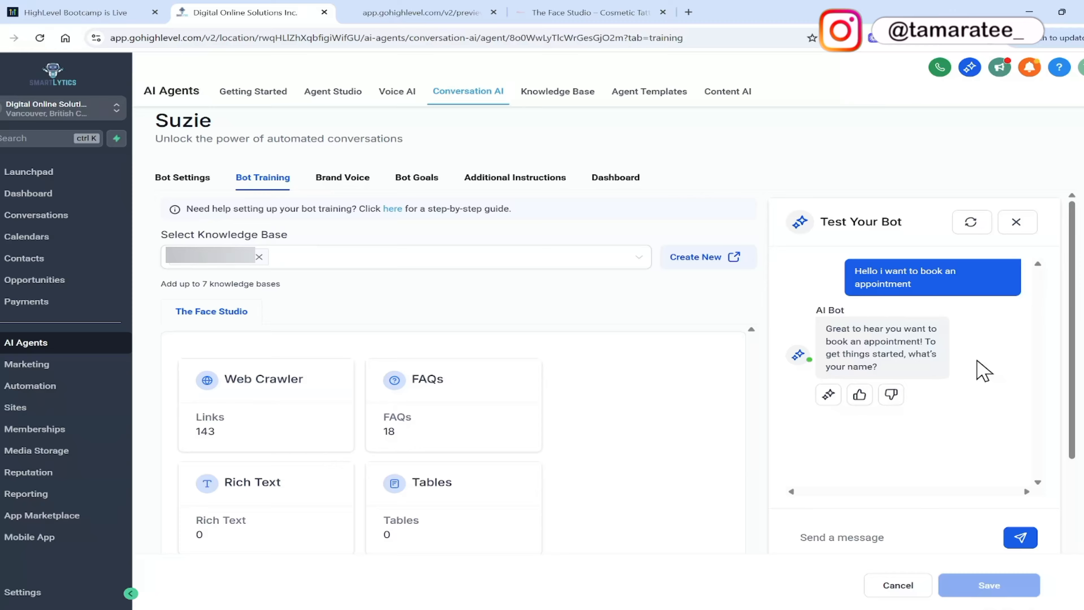
# Answer the test bot's questions with the customer's name, email address and phone number, each as a separate message.
pyautogui.write('my name is Tamara')
pyautogui.press('Return')
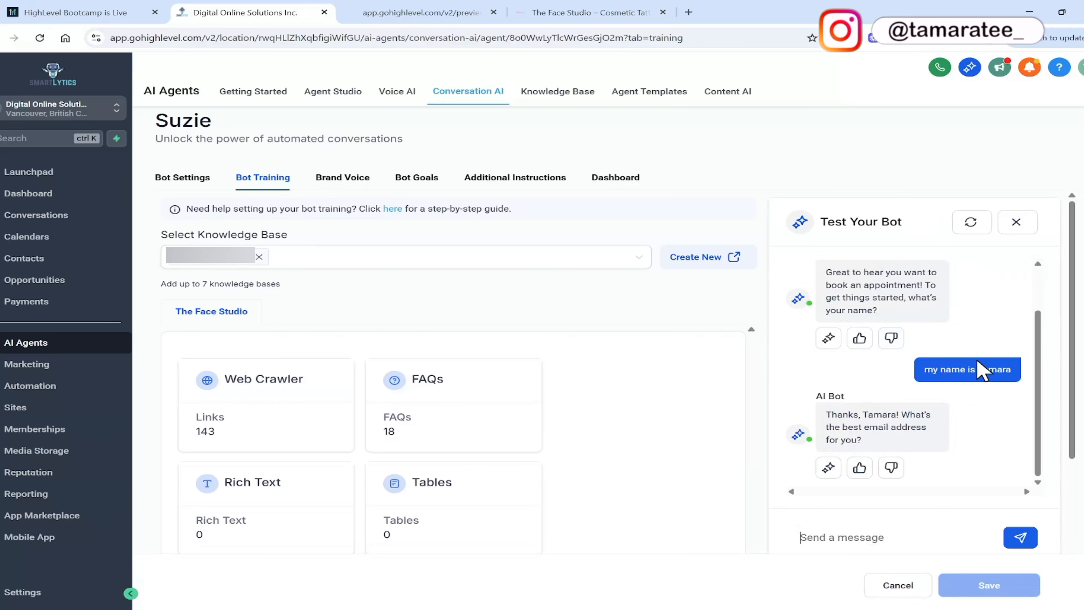
pyautogui.press('Return')
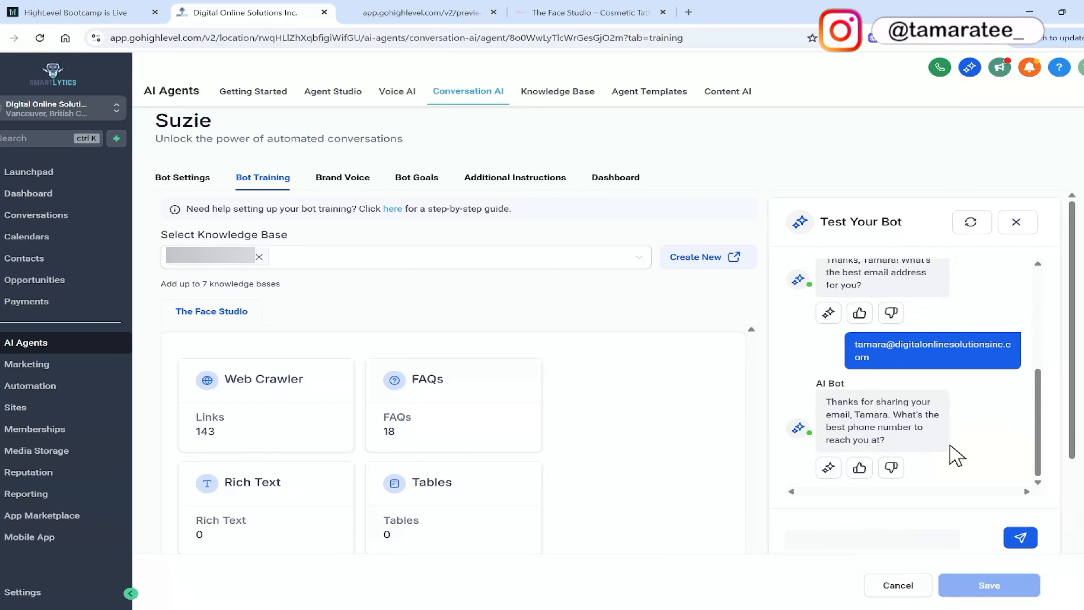
pyautogui.press('Return')
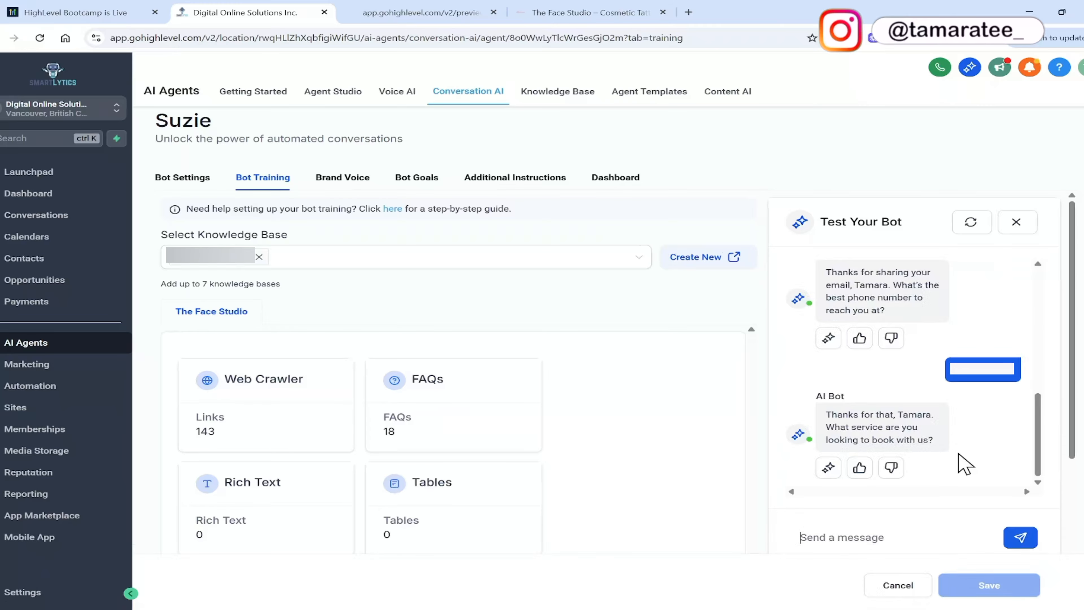
# Tell the test bot which service is wanted by sending "i want to book eyebrow tattooing".
pyautogui.write('i want to book eyebrow tattooing')
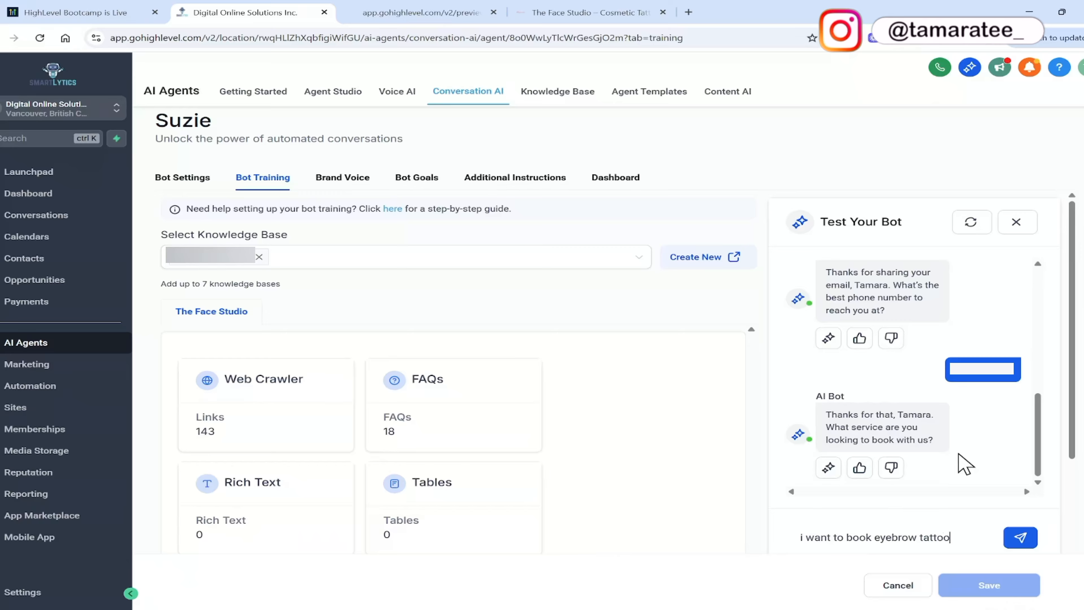
pyautogui.press('Return')
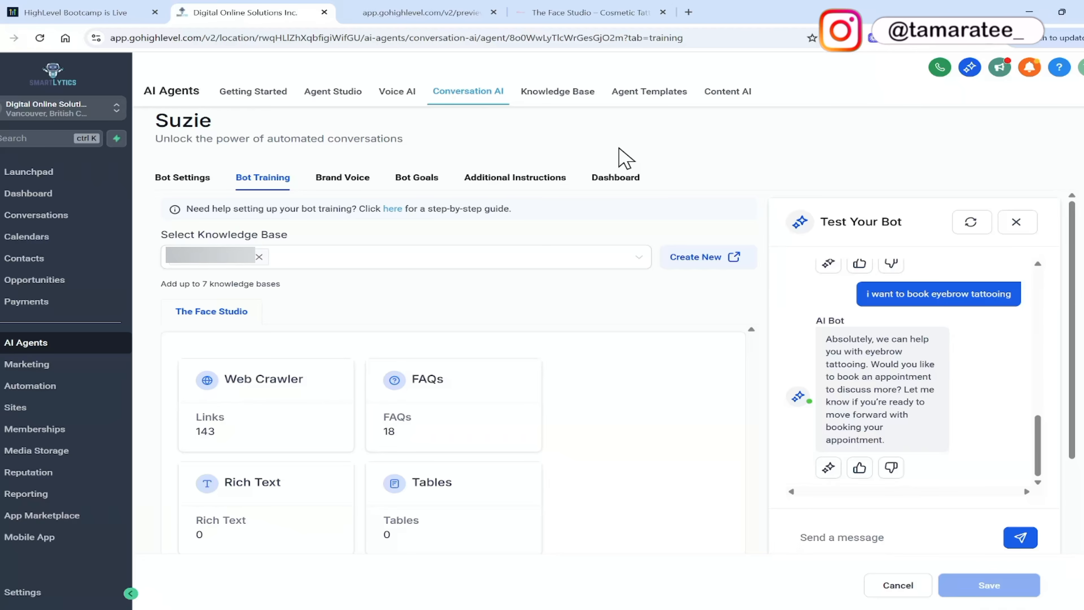
# Leave the bot training and open the calendar settings.
pyautogui.click(452, 11)
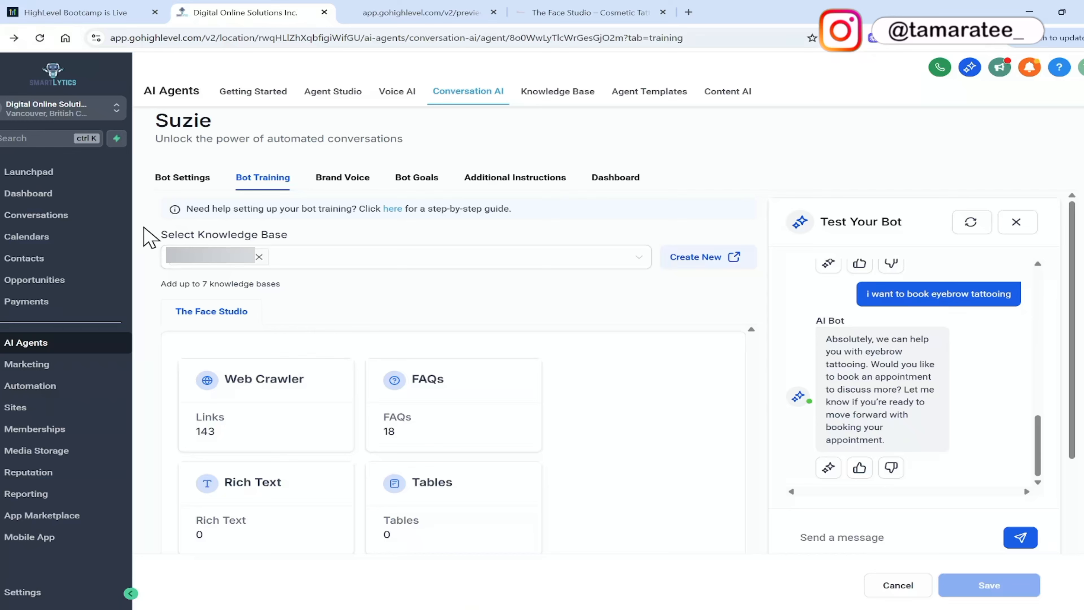
pyautogui.click(97, 241)
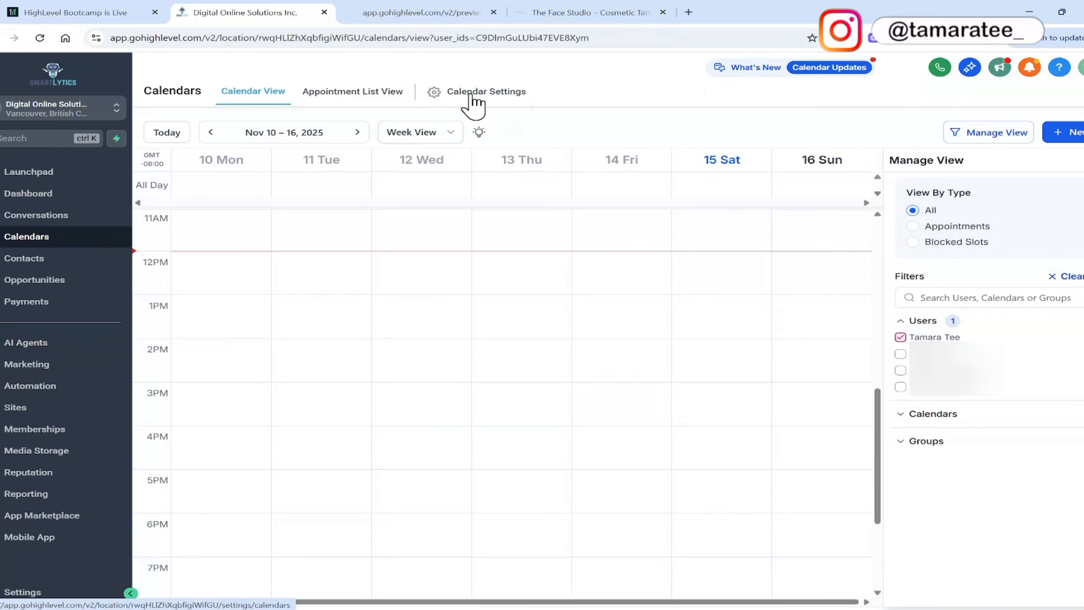
pyautogui.click(471, 97)
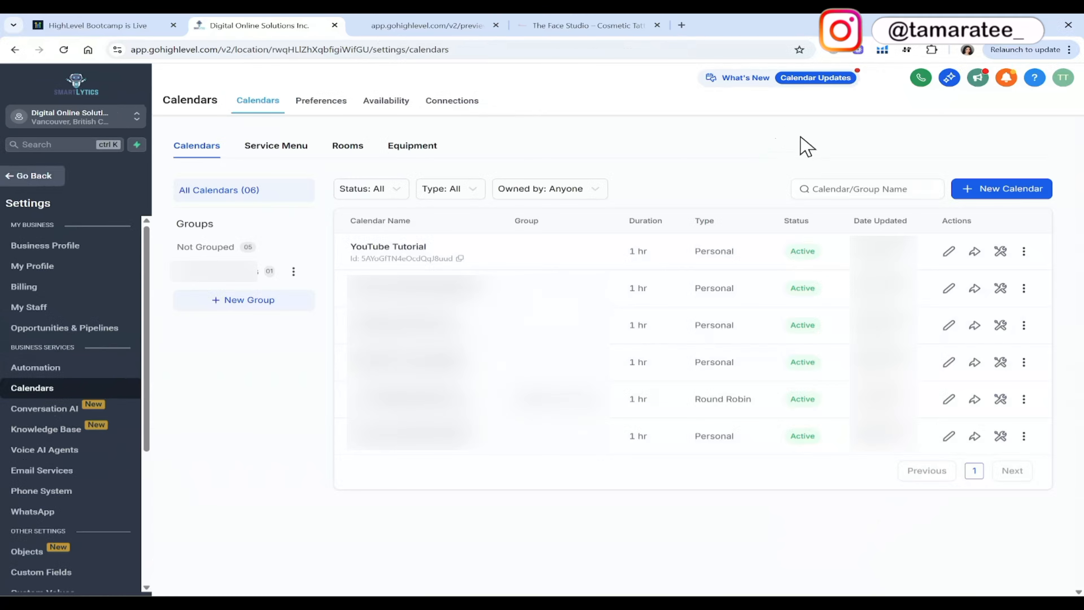
# Start a new Personal Booking calendar named "Tutorial" with the description "Med Spa Booking Calendar".
pyautogui.click(985, 192)
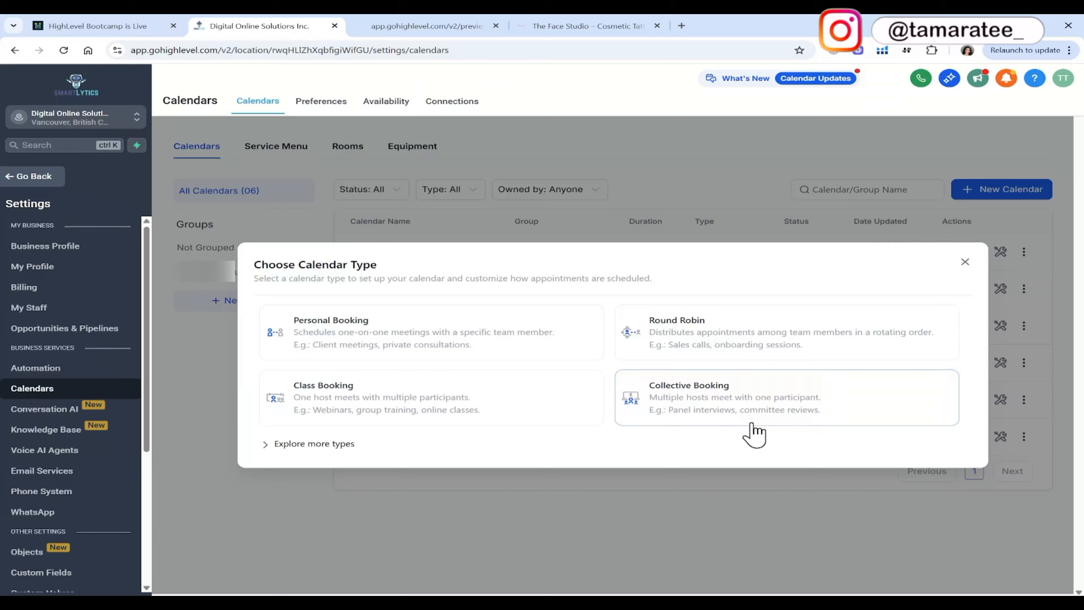
pyautogui.click(521, 353)
pyautogui.click(588, 197)
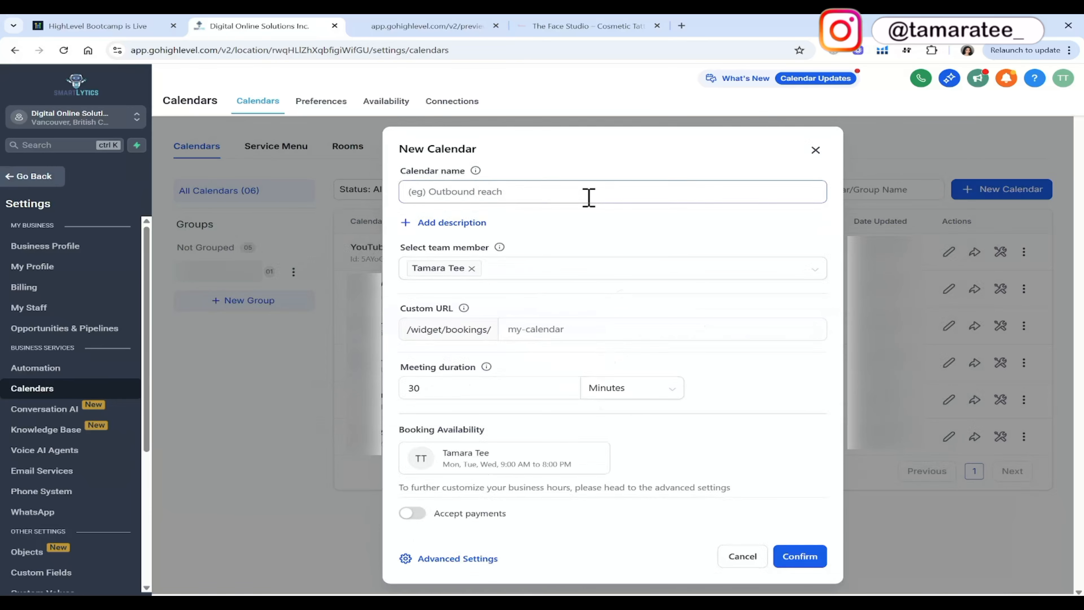
pyautogui.write('Tutorial')
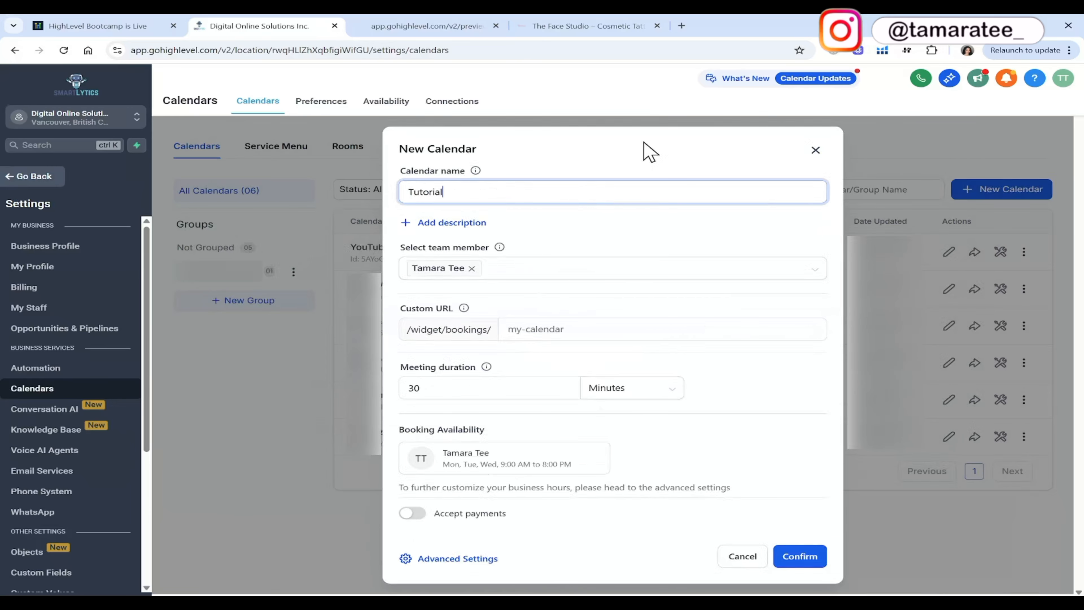
pyautogui.click(480, 224)
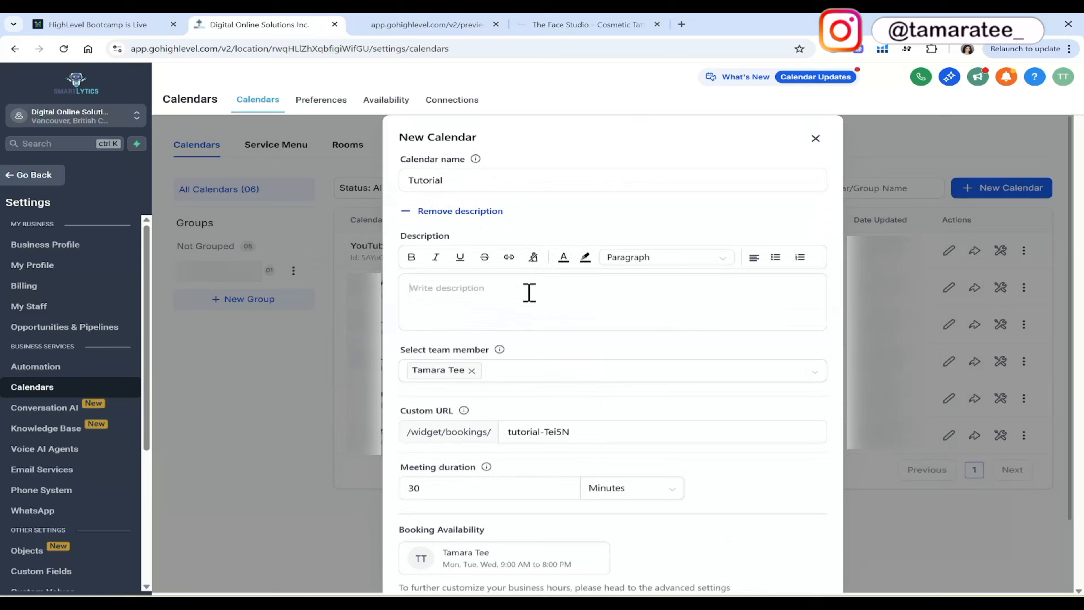
pyautogui.write('Med Spa Booking Calendar')
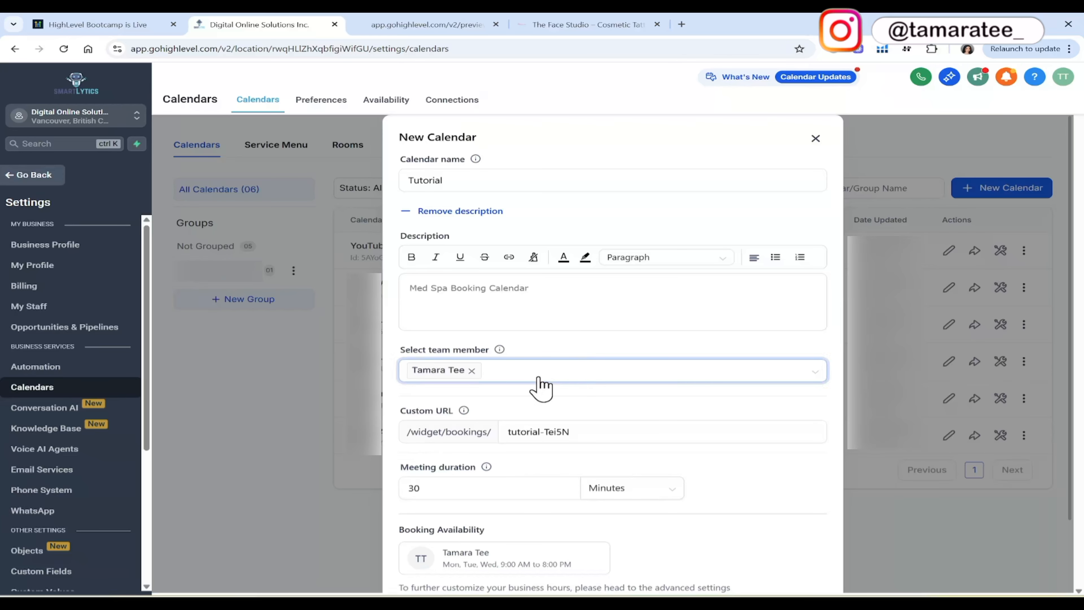
# Set the new calendar's custom URL to "tutorial-youtube", create the calendar and close the success dialog.
pyautogui.tripleClick(586, 432)
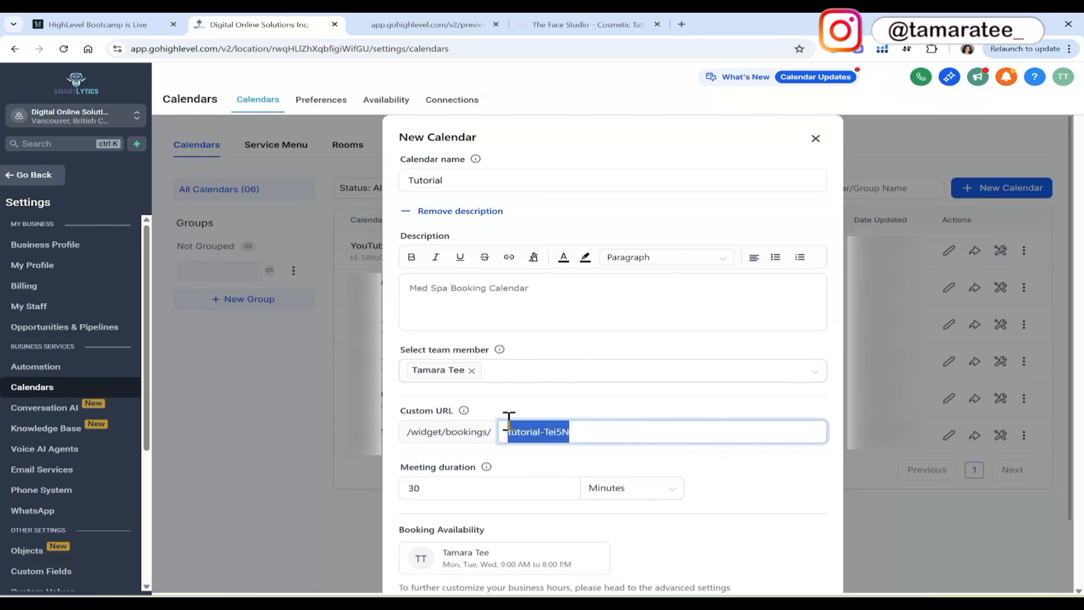
pyautogui.write('tutorial-youtube')
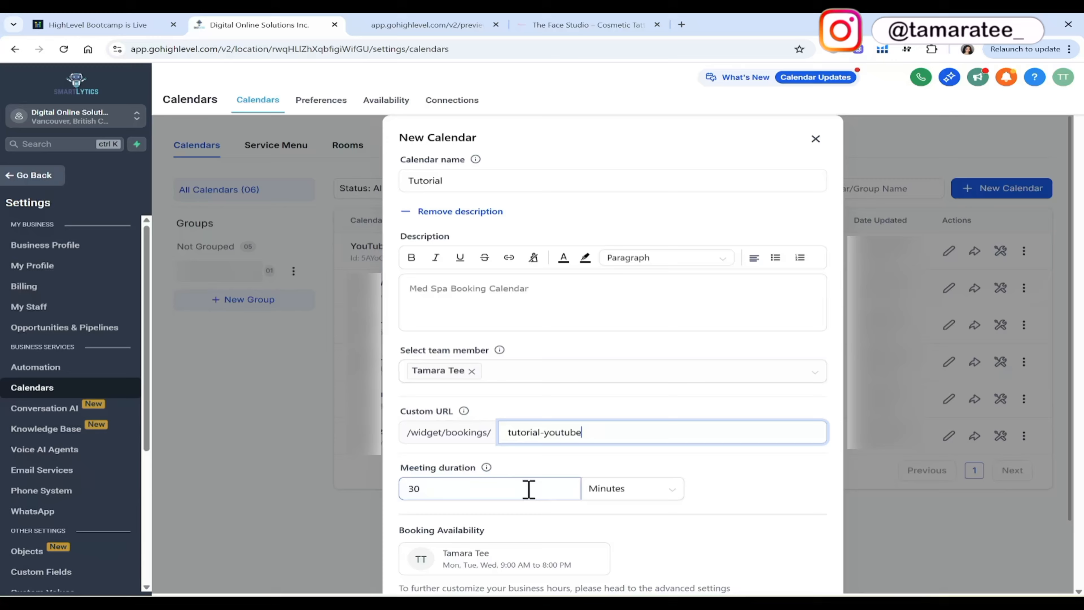
pyautogui.scroll(-2, 699, 491)
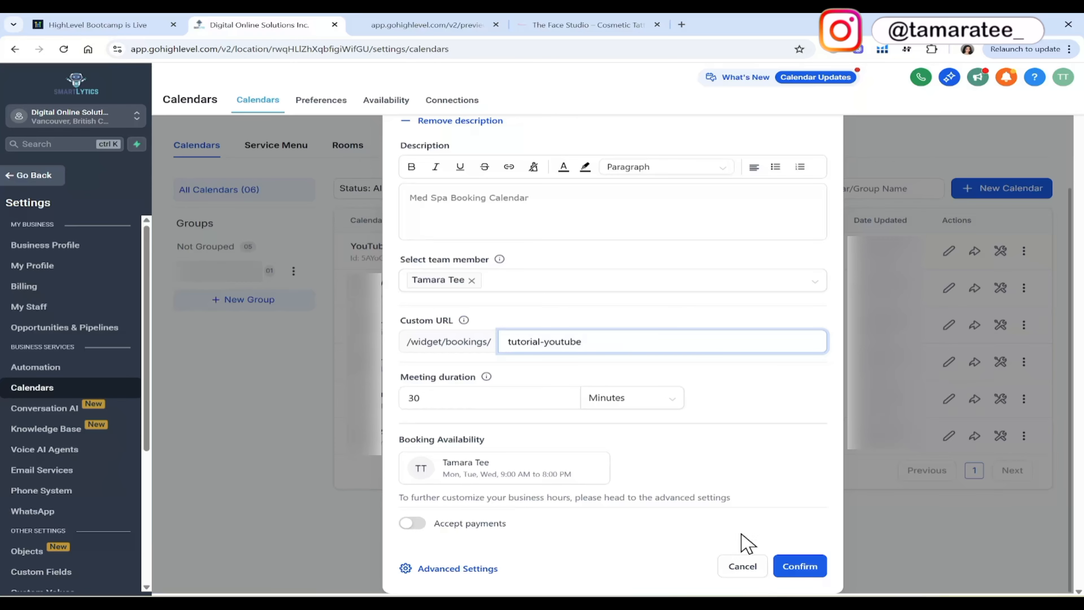
pyautogui.click(796, 567)
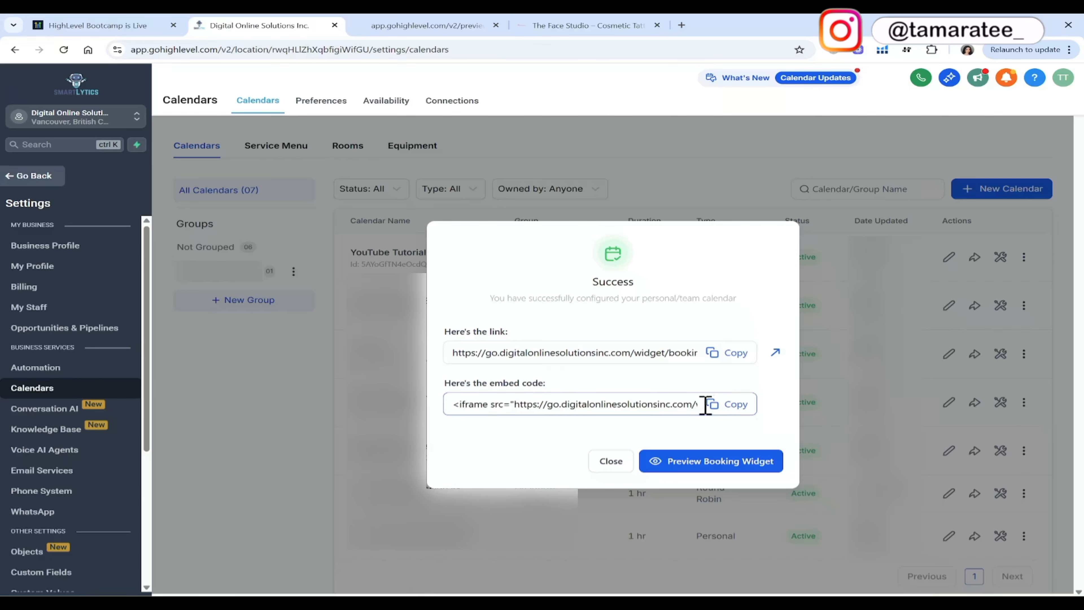
pyautogui.click(611, 461)
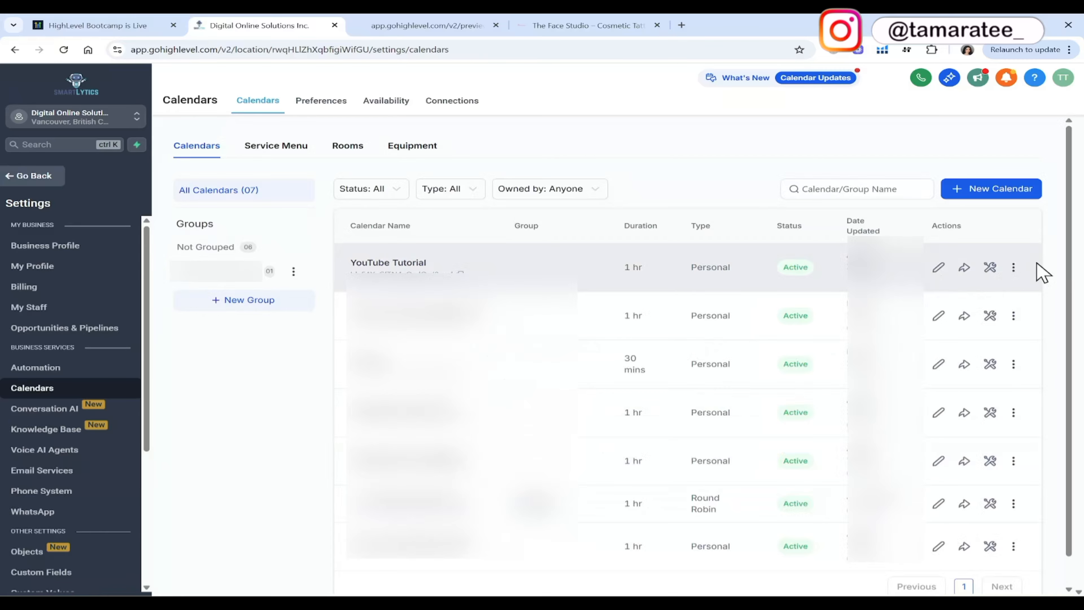
# Open the YouTube Tutorial calendar for editing, review its meeting details through to the meeting location, and save it.
pyautogui.click(938, 268)
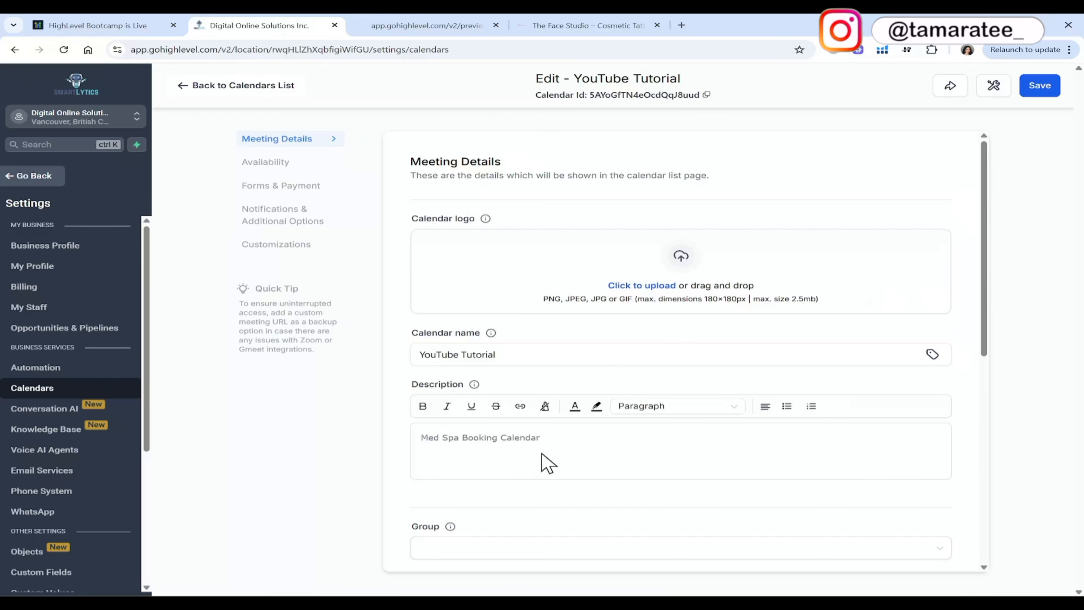
pyautogui.scroll(-5, 529, 459)
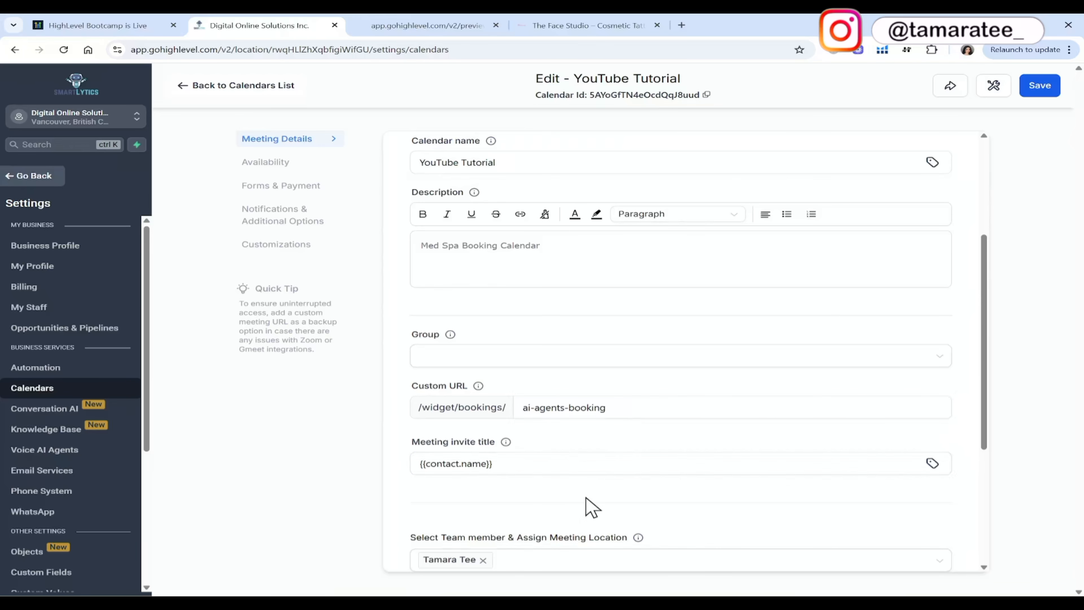
pyautogui.scroll(-5, 591, 507)
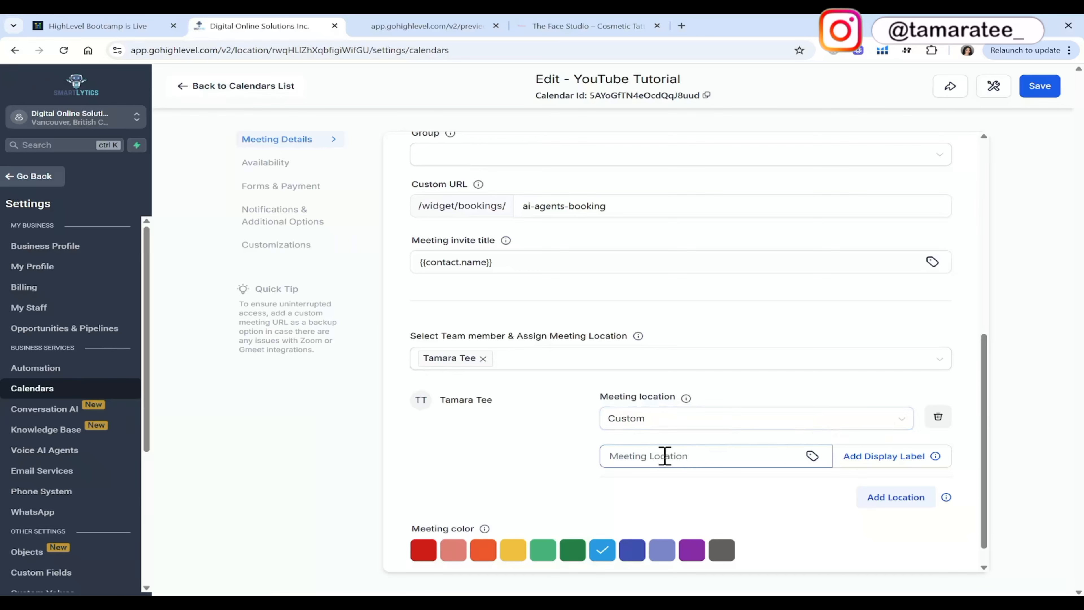
pyautogui.scroll(-1, 672, 454)
pyautogui.scroll(8, 673, 455)
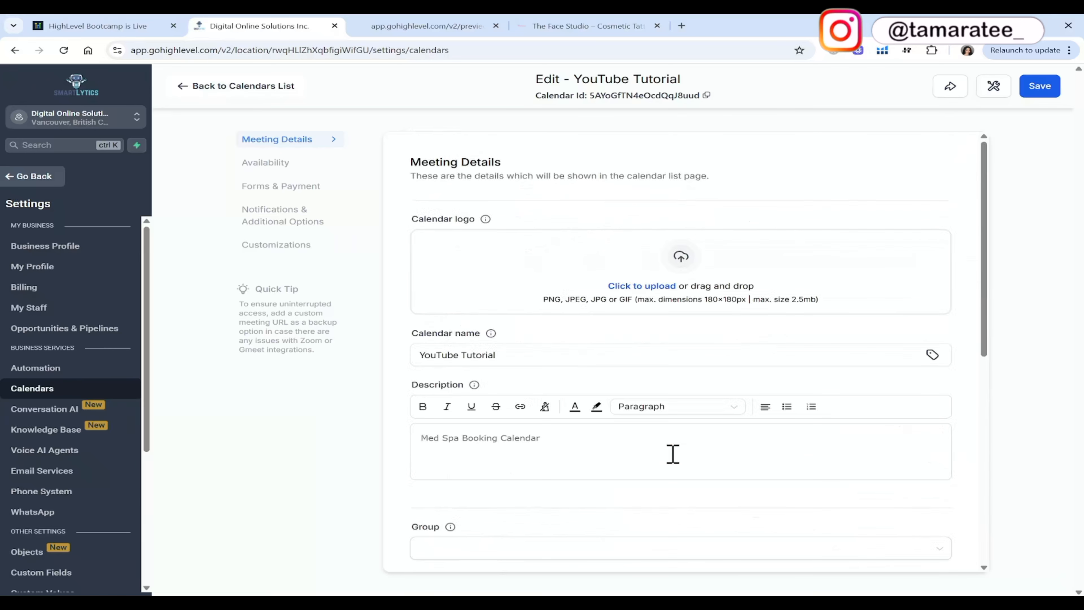
pyautogui.click(1037, 89)
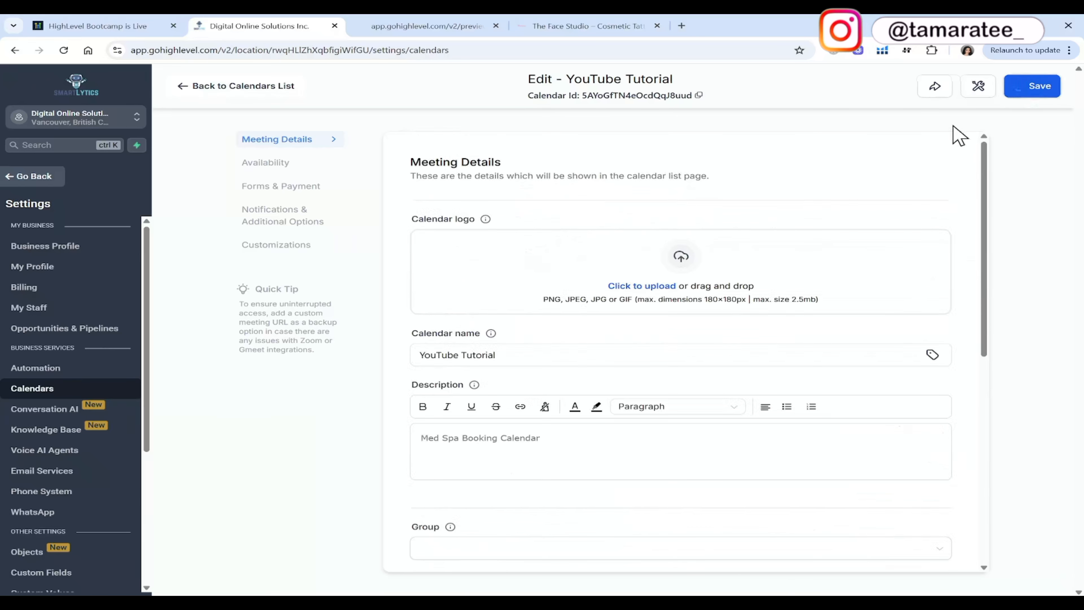
# Check the team member's weekly and date-specific hours in the calendar's availability, and leave the schedule without changing it.
pyautogui.click(281, 166)
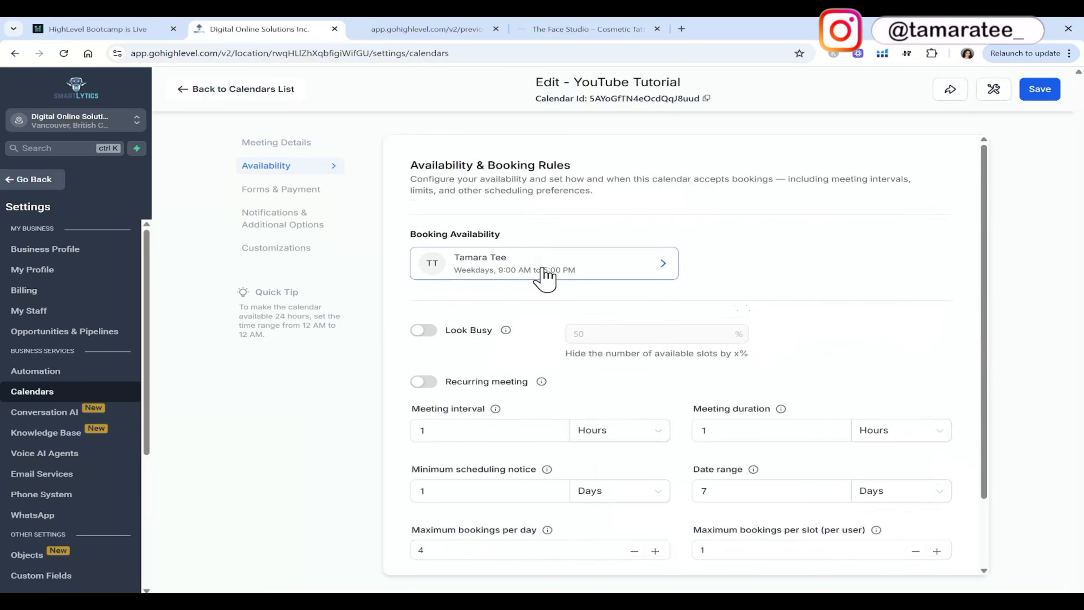
pyautogui.click(604, 273)
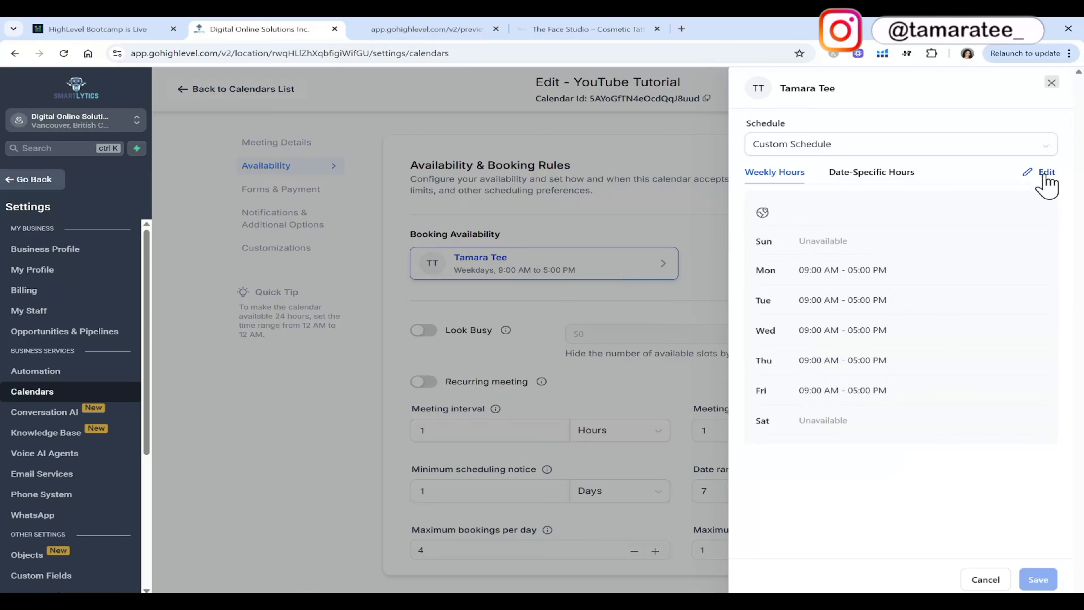
pyautogui.click(899, 180)
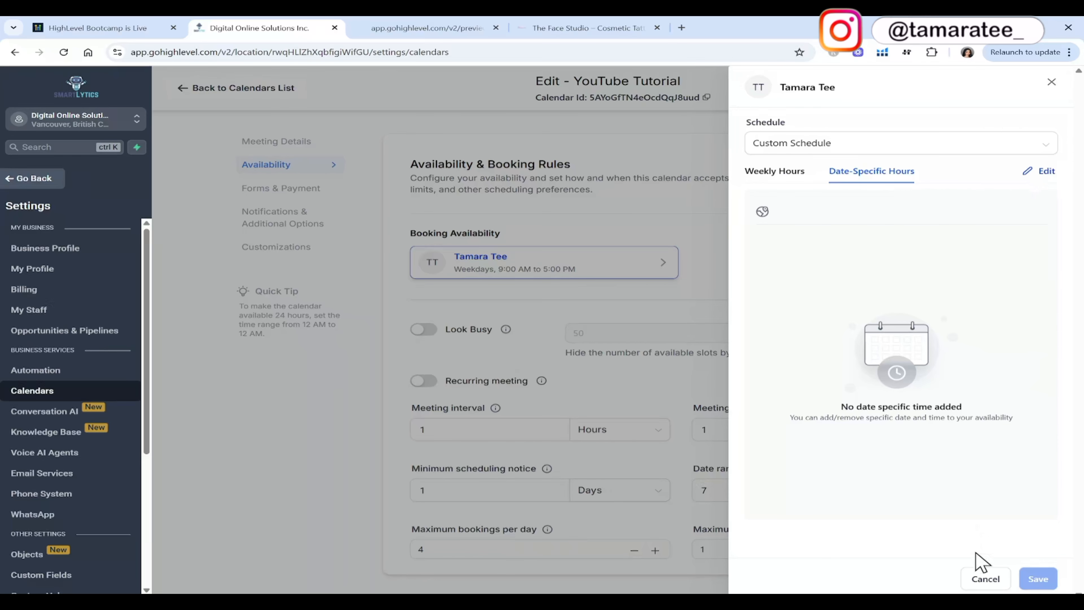
pyautogui.click(979, 577)
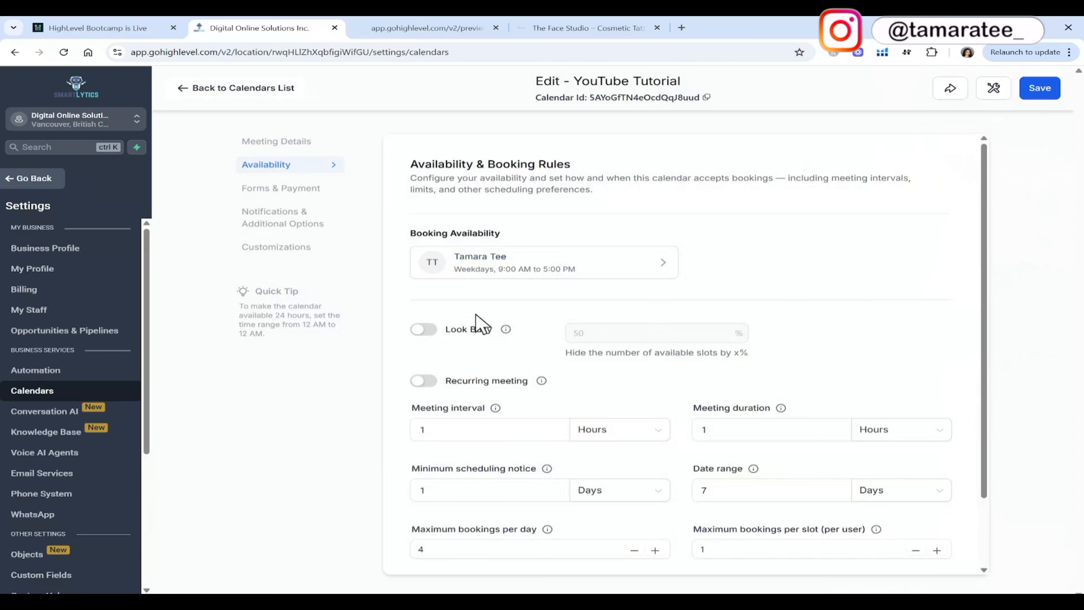
# Turn on the Look Busy option for the calendar and switch it back off.
pyautogui.click(425, 333)
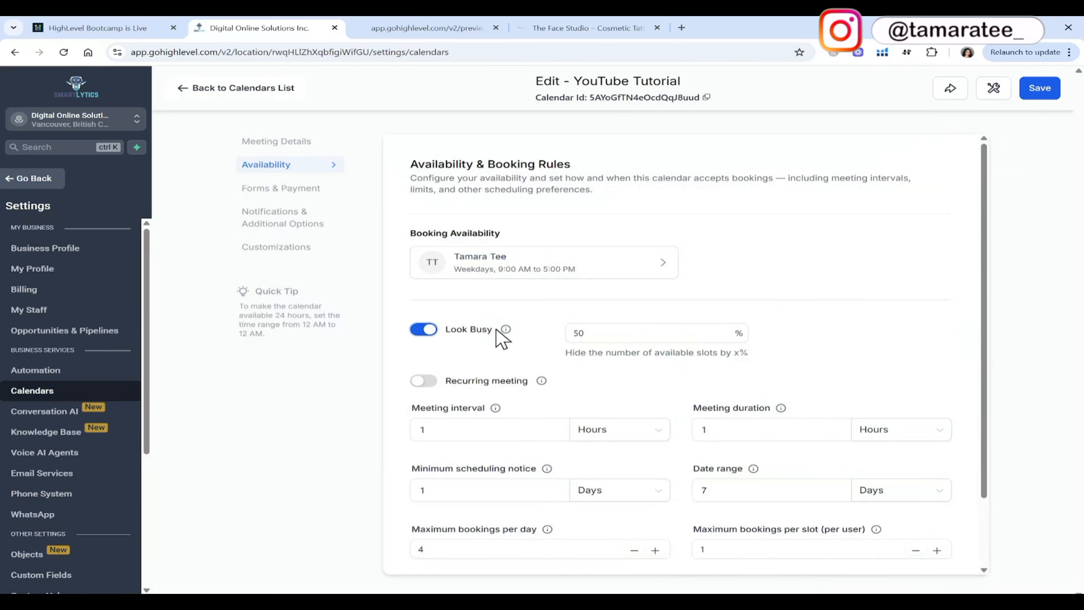
pyautogui.click(422, 329)
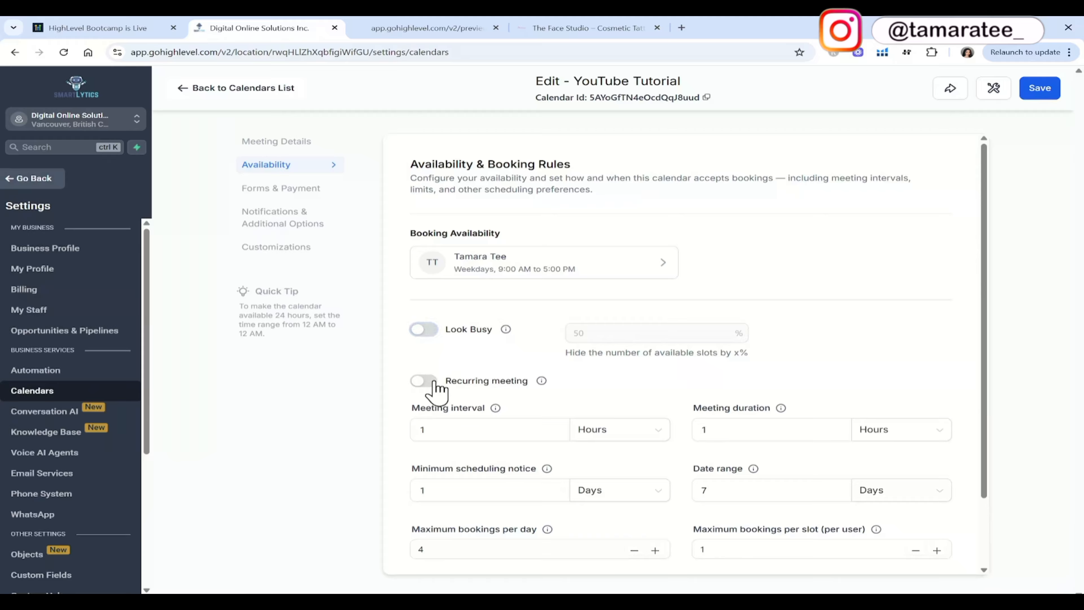
# Review the meeting interval, duration, scheduling notice, date range, booking limits and buffer times, and save the availability settings.
pyautogui.scroll(-2, 636, 382)
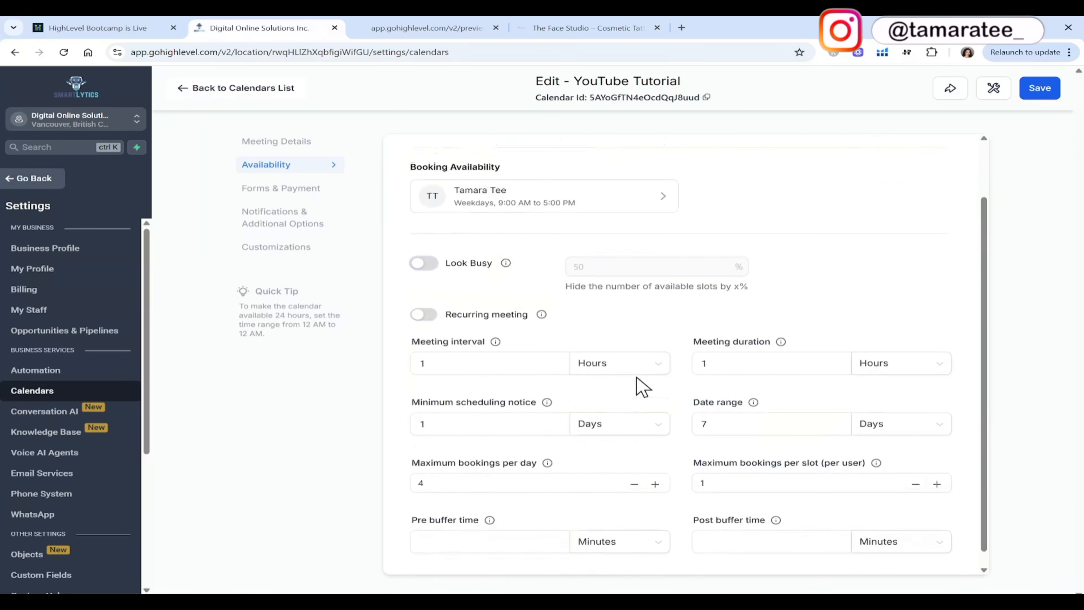
pyautogui.click(531, 349)
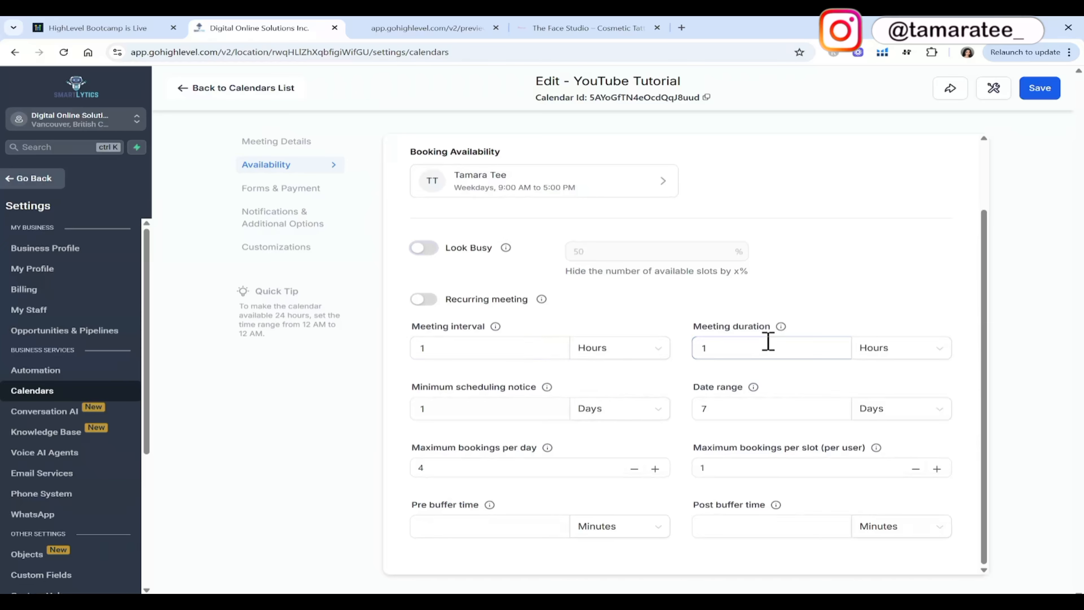
pyautogui.click(438, 410)
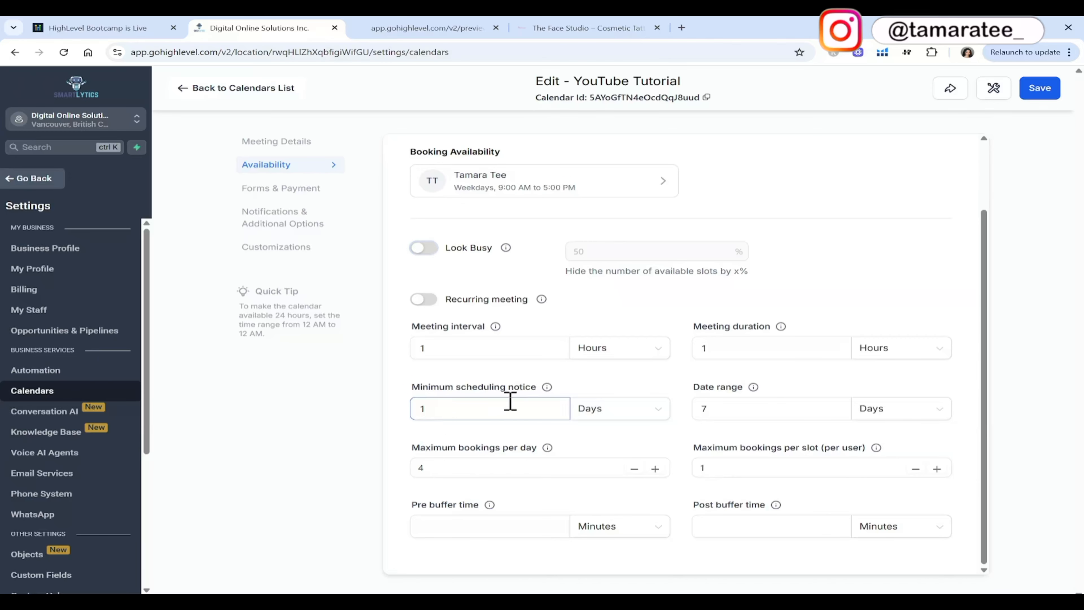
pyautogui.click(735, 408)
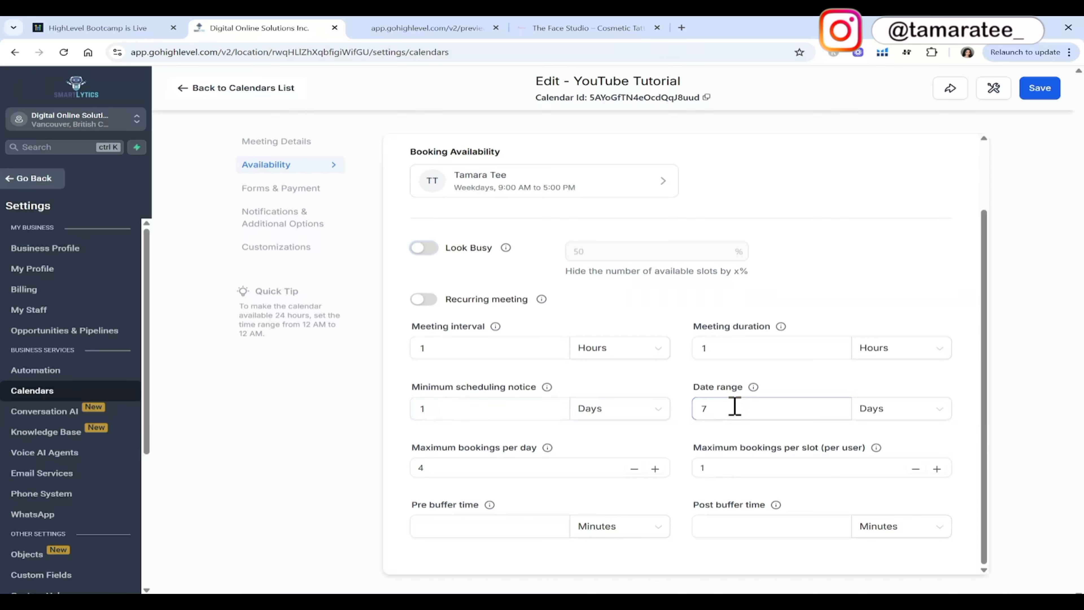
pyautogui.click(613, 459)
pyautogui.click(759, 468)
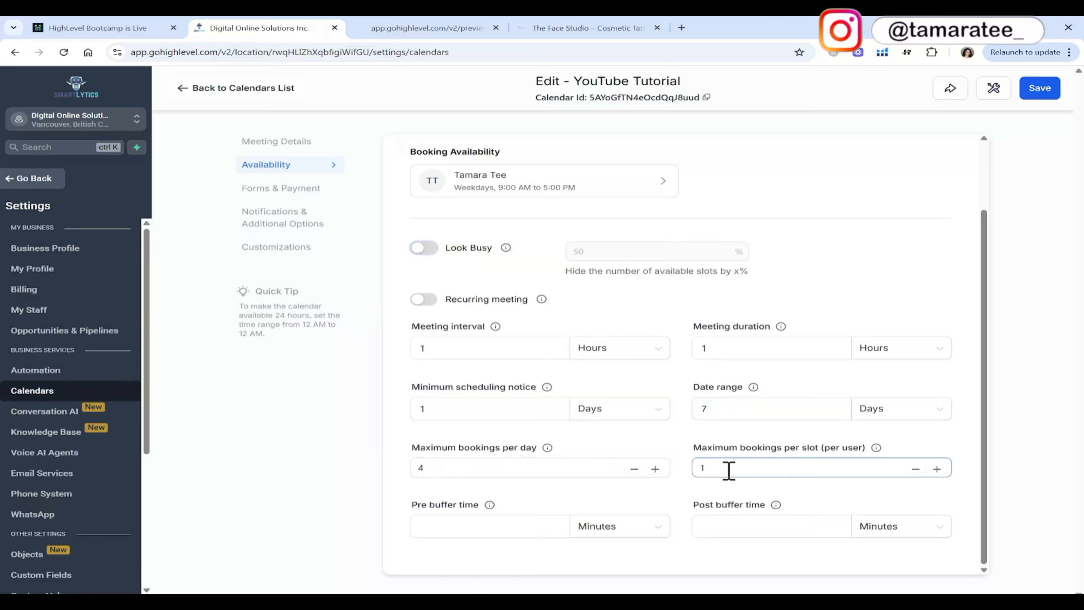
pyautogui.click(684, 413)
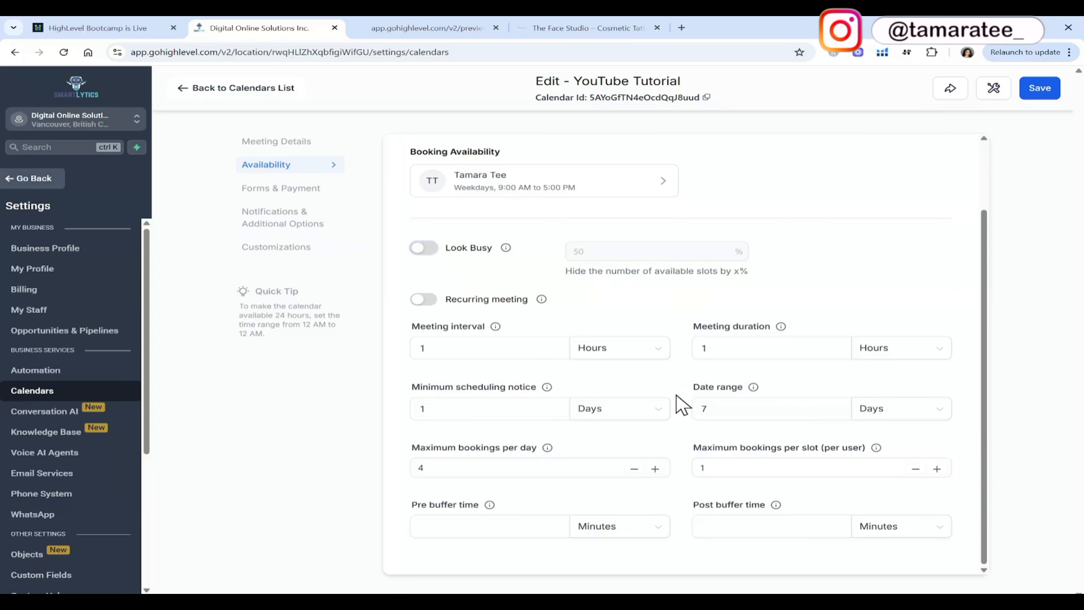
pyautogui.click(479, 526)
pyautogui.click(699, 532)
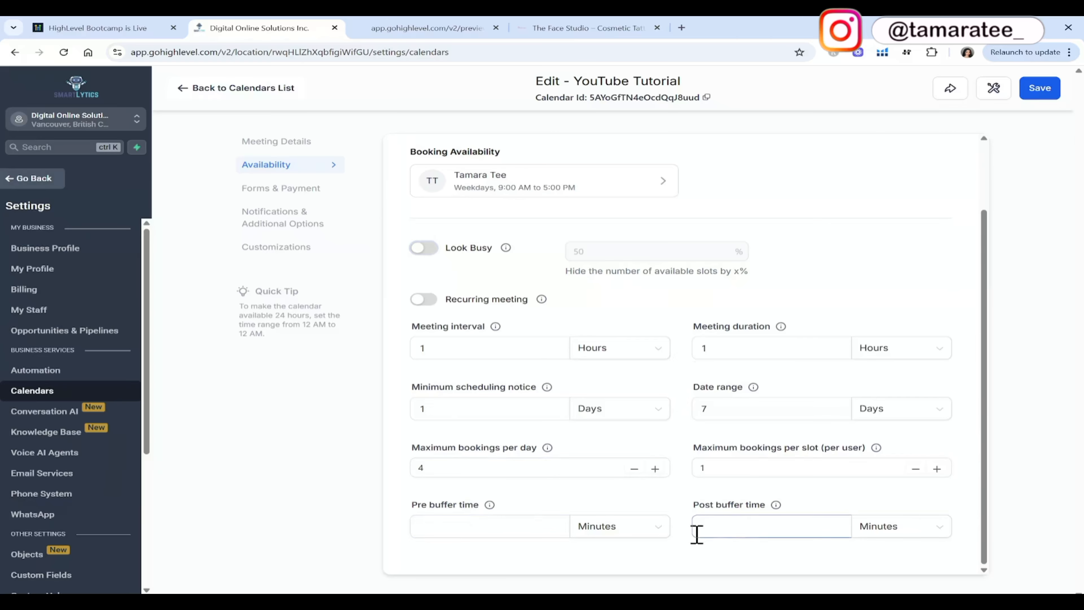
pyautogui.click(527, 528)
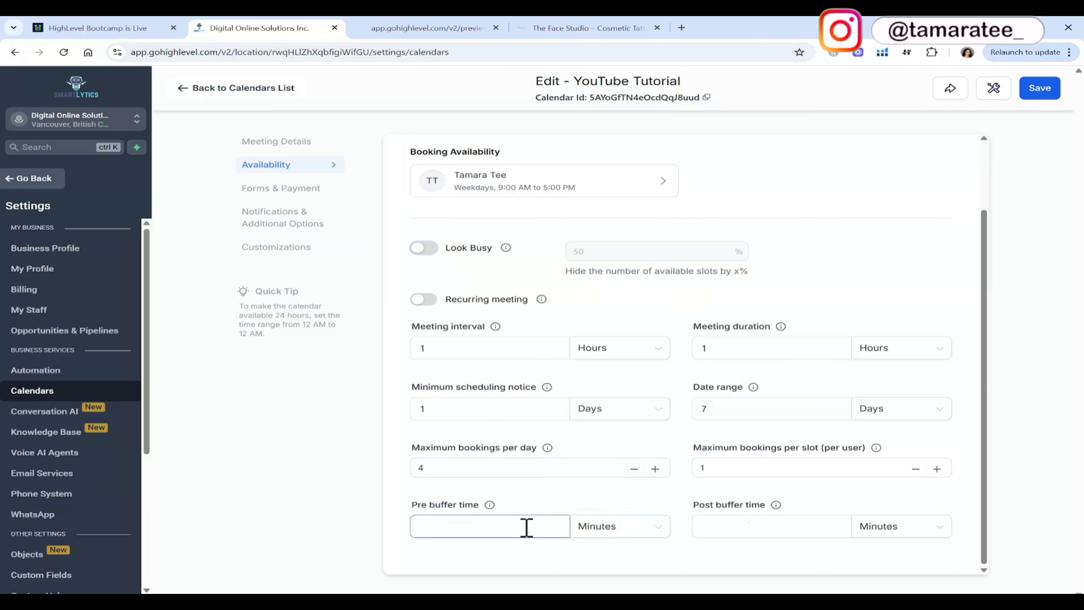
pyautogui.click(537, 346)
pyautogui.click(490, 531)
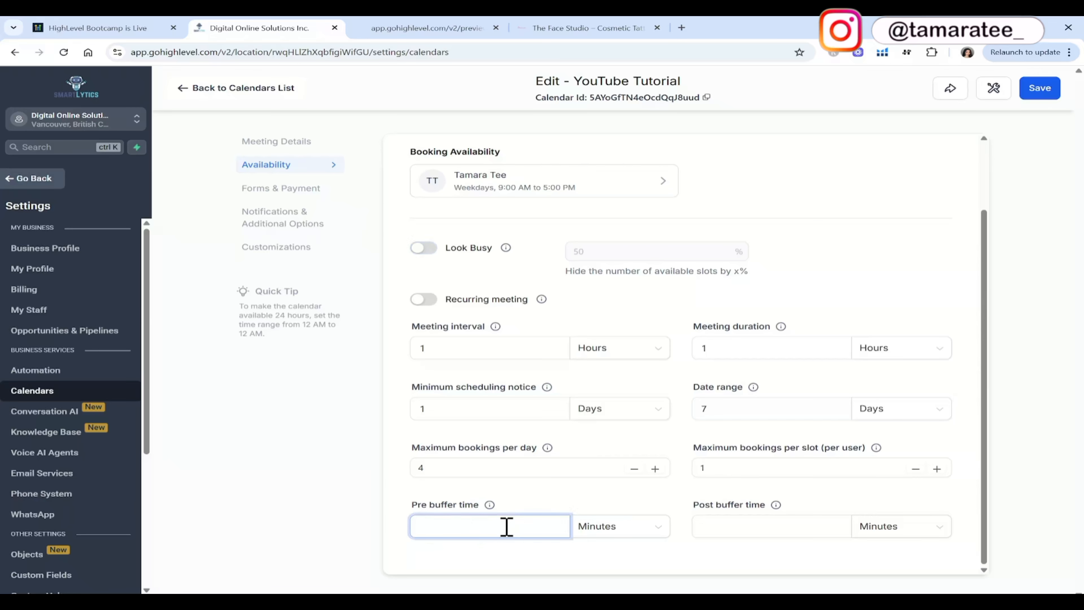
pyautogui.click(1048, 99)
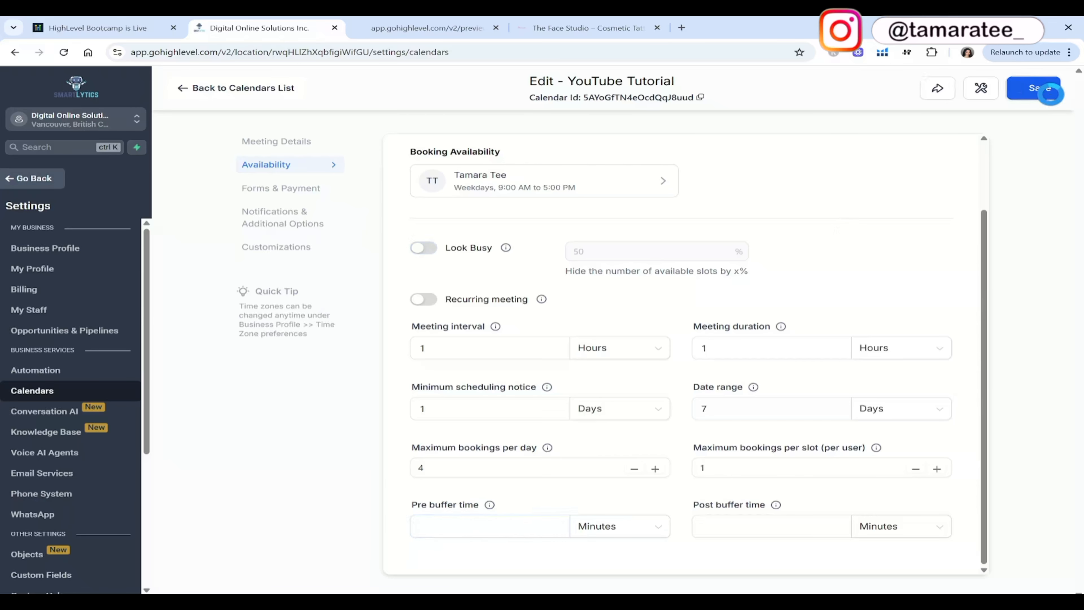
# Review the calendar's booking form, widget order and confirmation page in Forms & Payment, and select the whole thank-you message.
pyautogui.scroll(-10, 431, 194)
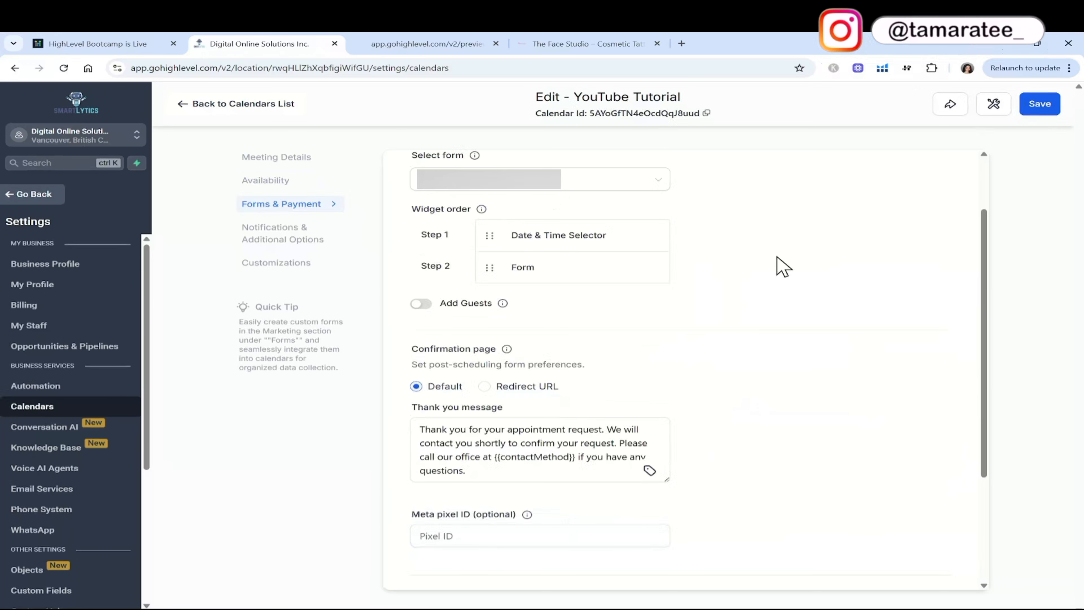
pyautogui.scroll(1, 776, 257)
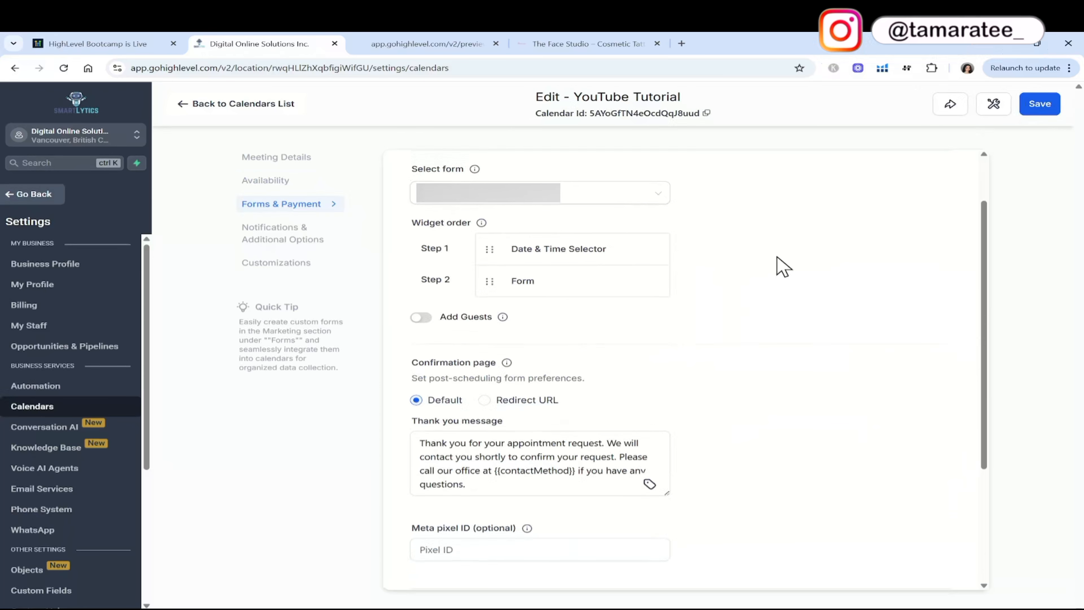
pyautogui.scroll(3, 783, 267)
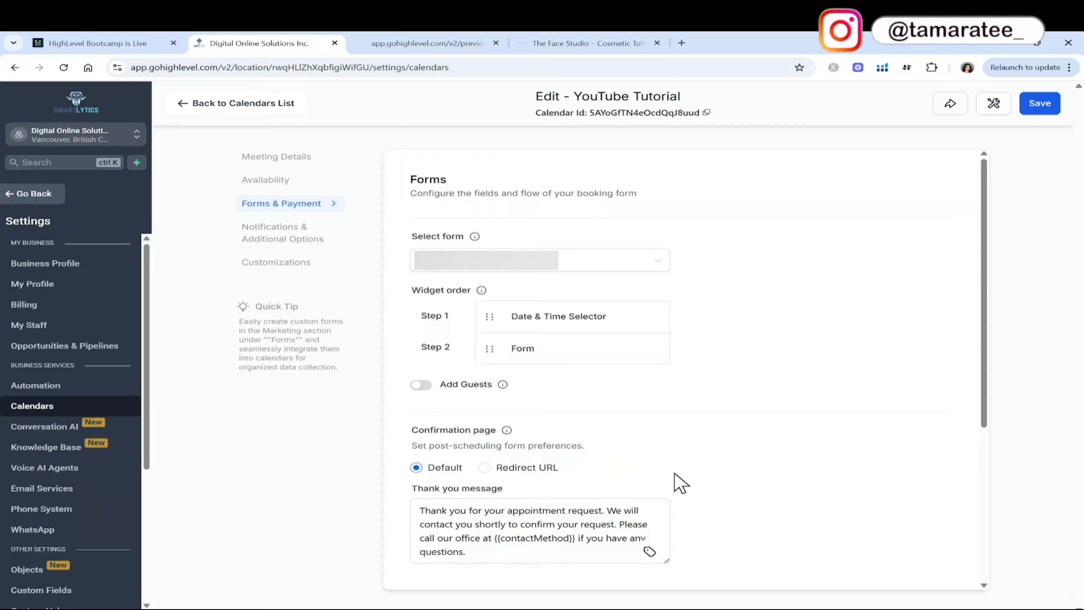
pyautogui.moveTo(486, 552); pyautogui.dragTo(403, 506)
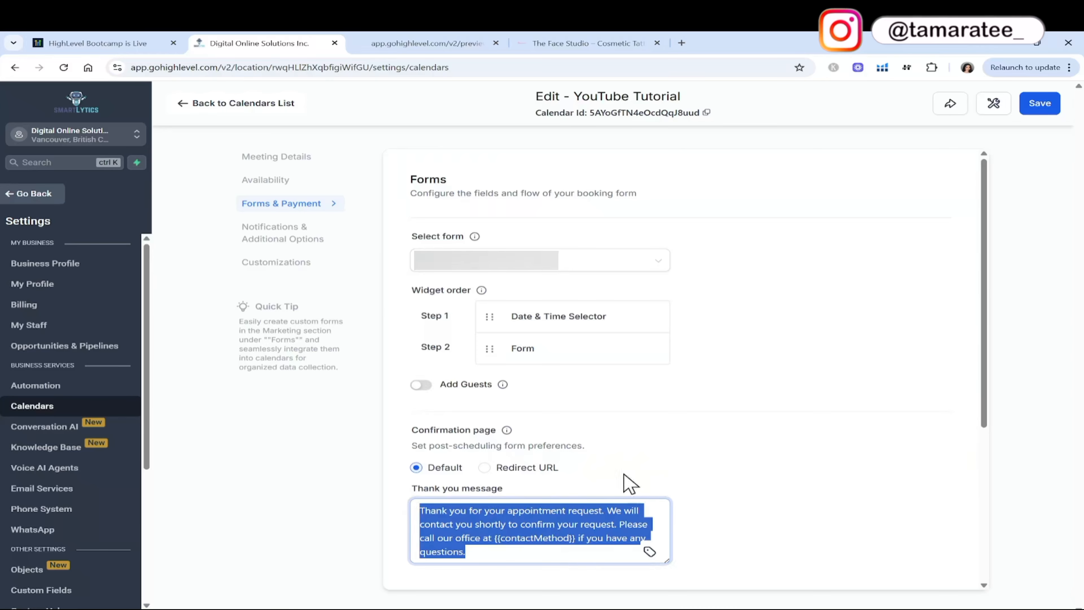
# Review the calendar's confirmation message, auto-confirm and payment options, and save the Forms & Payment settings.
pyautogui.moveTo(982, 404); pyautogui.dragTo(988, 555)
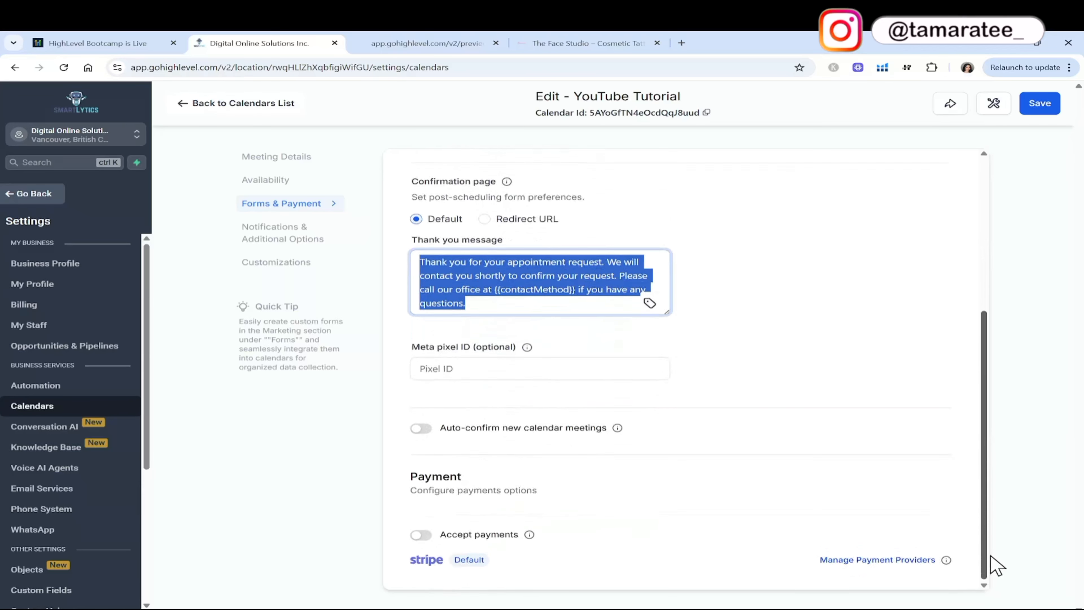
pyautogui.click(587, 346)
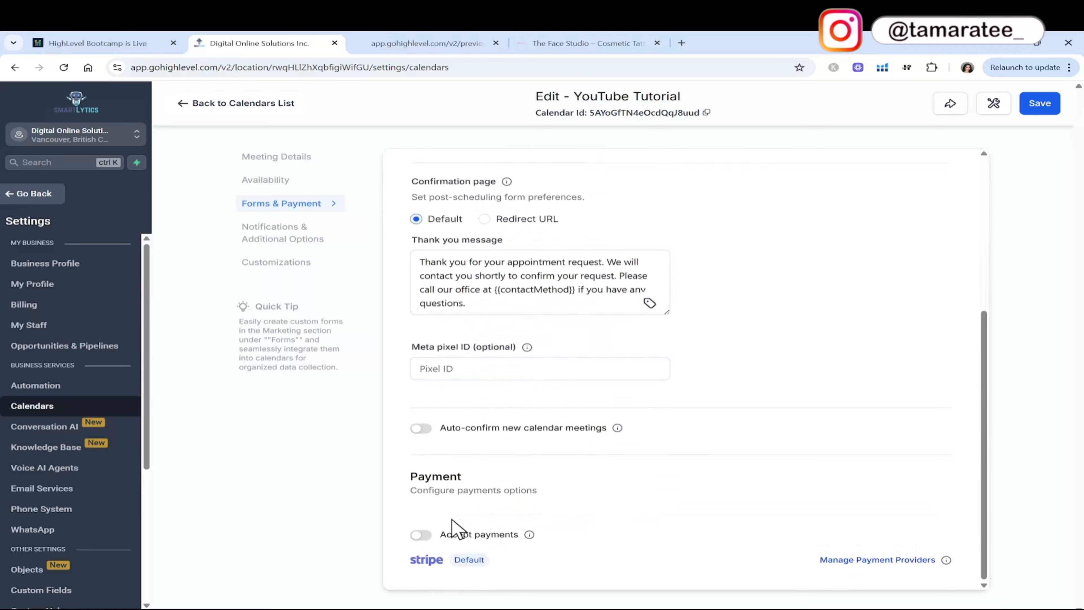
pyautogui.click(1042, 104)
# Enable the email notification for booked appointments with Confirmed status in the calendar's notification options.
pyautogui.click(258, 234)
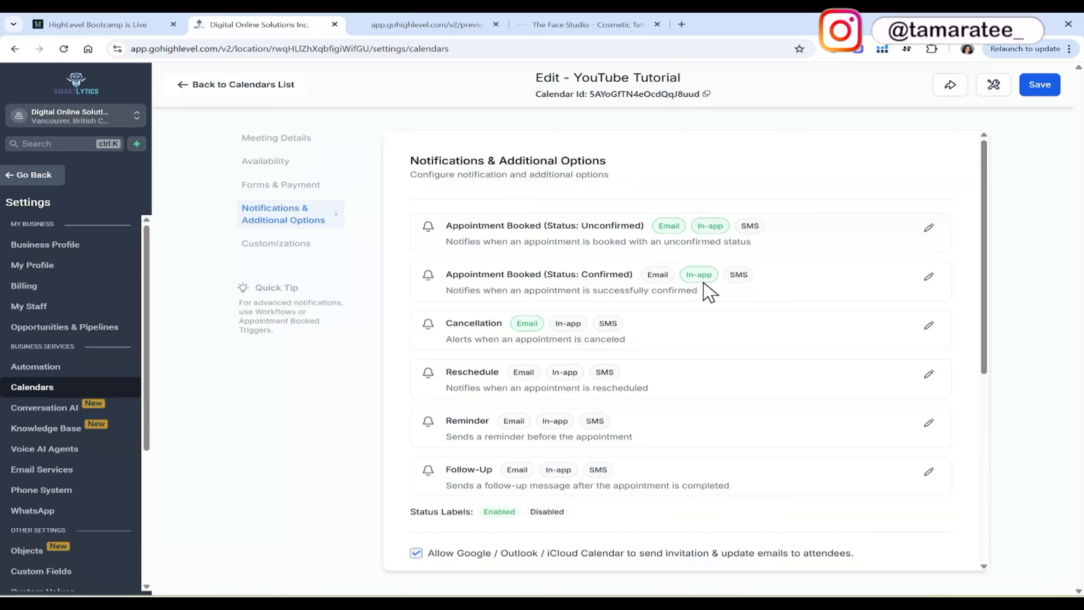
pyautogui.click(928, 276)
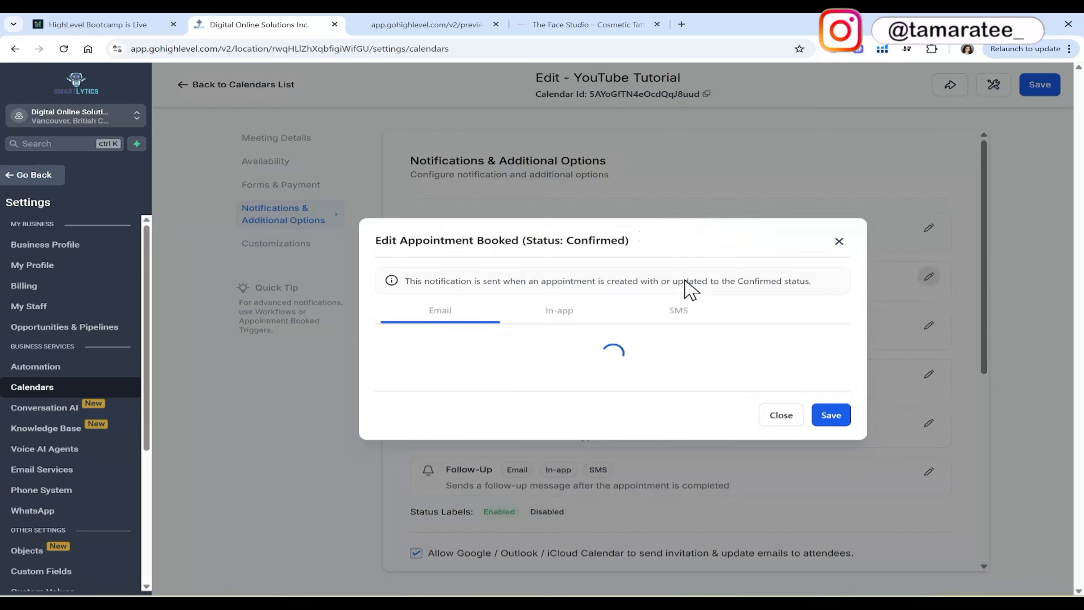
pyautogui.click(389, 287)
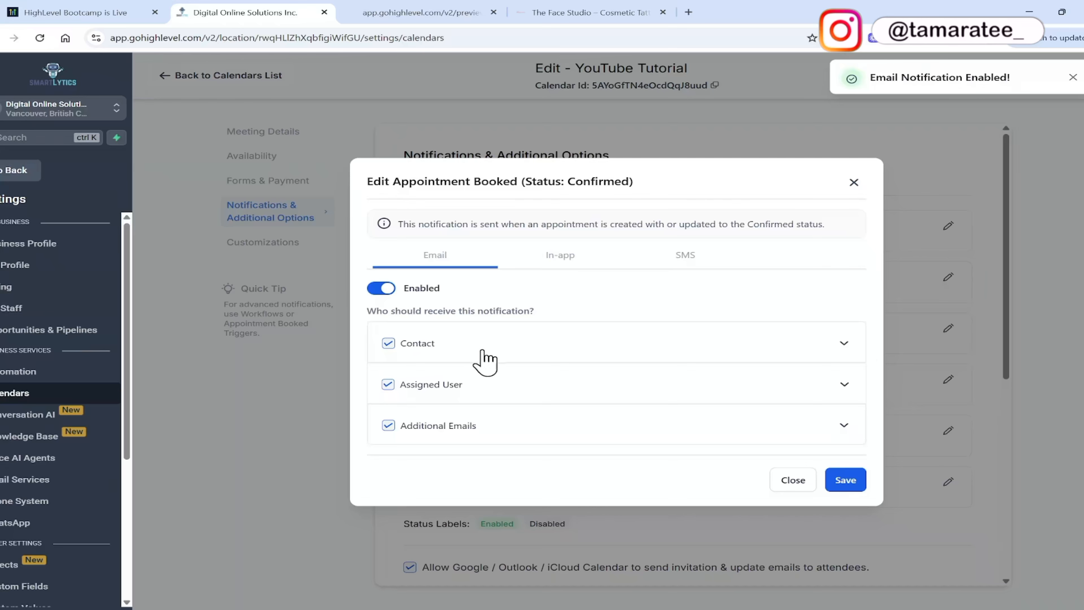
# Review the confirmed-booking email templates for the contact and the assigned user, including subject, body and sender fields.
pyautogui.click(831, 344)
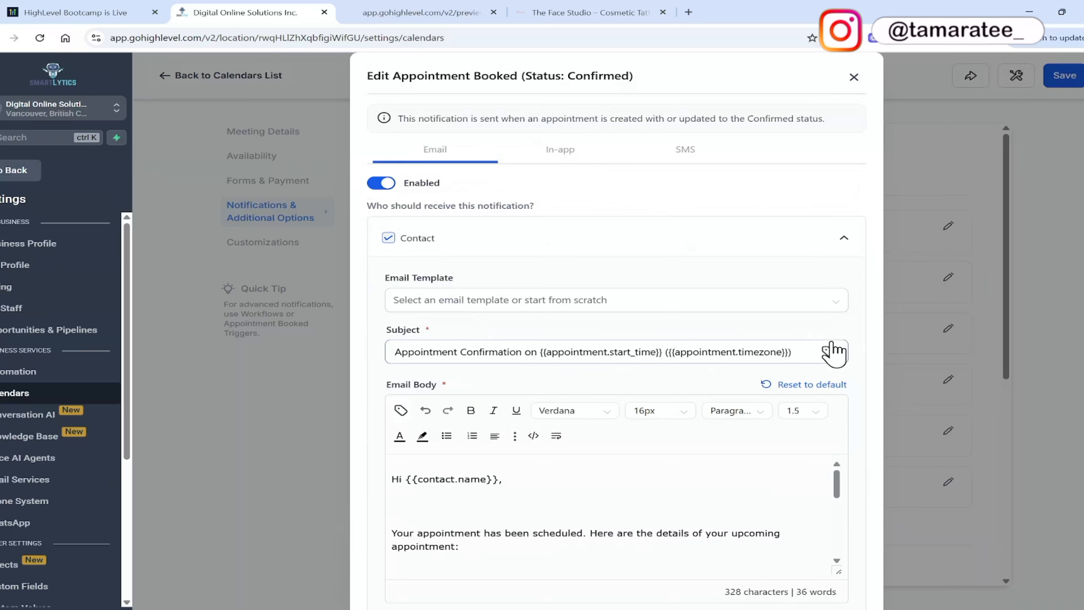
pyautogui.scroll(-1, 805, 295)
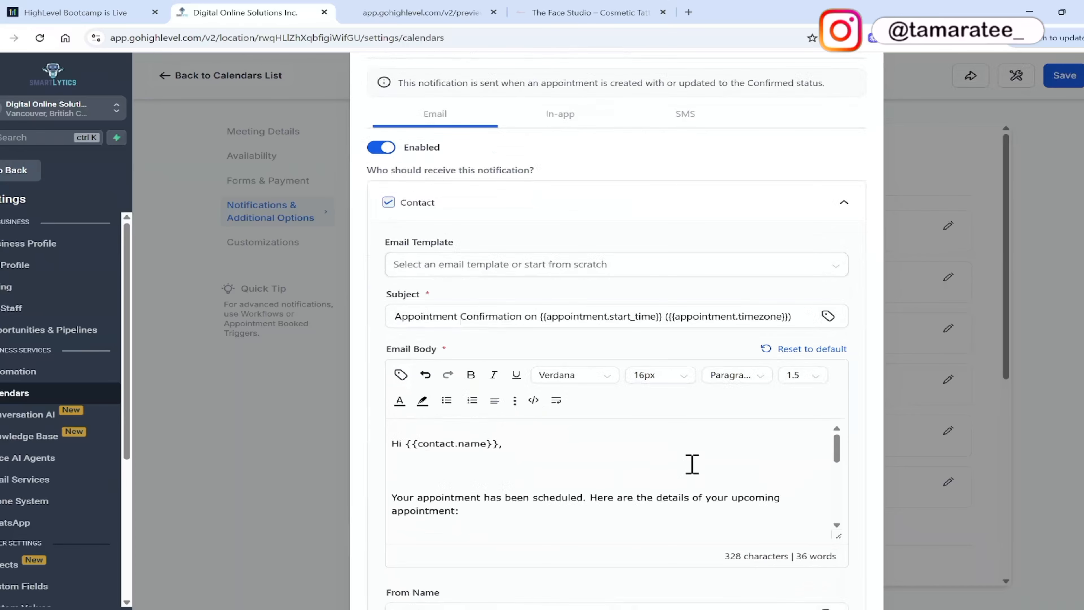
pyautogui.scroll(-5, 692, 464)
pyautogui.scroll(-2, 692, 464)
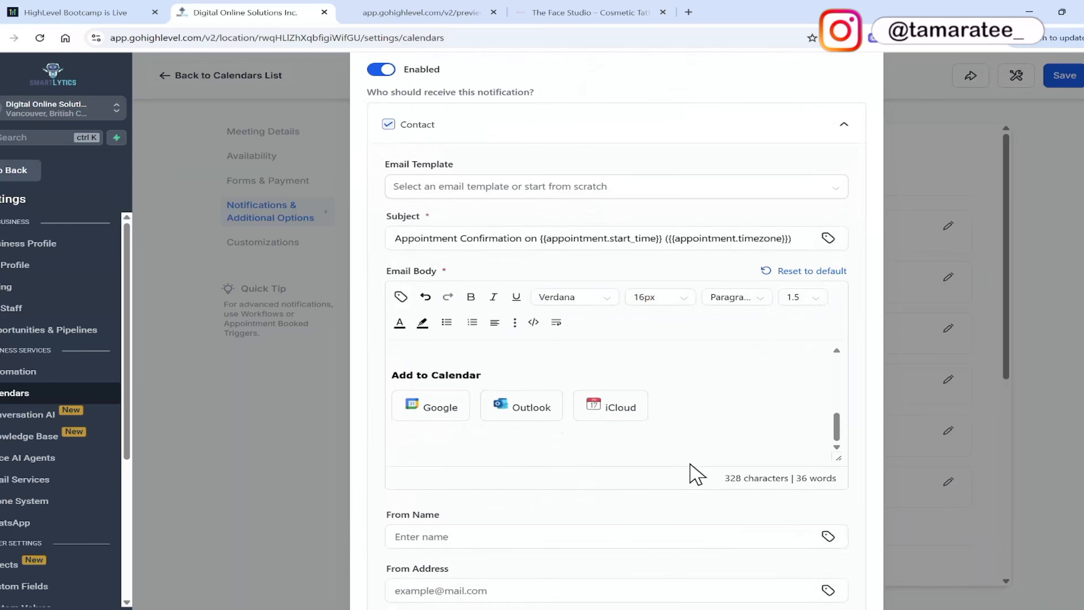
pyautogui.scroll(-5, 695, 474)
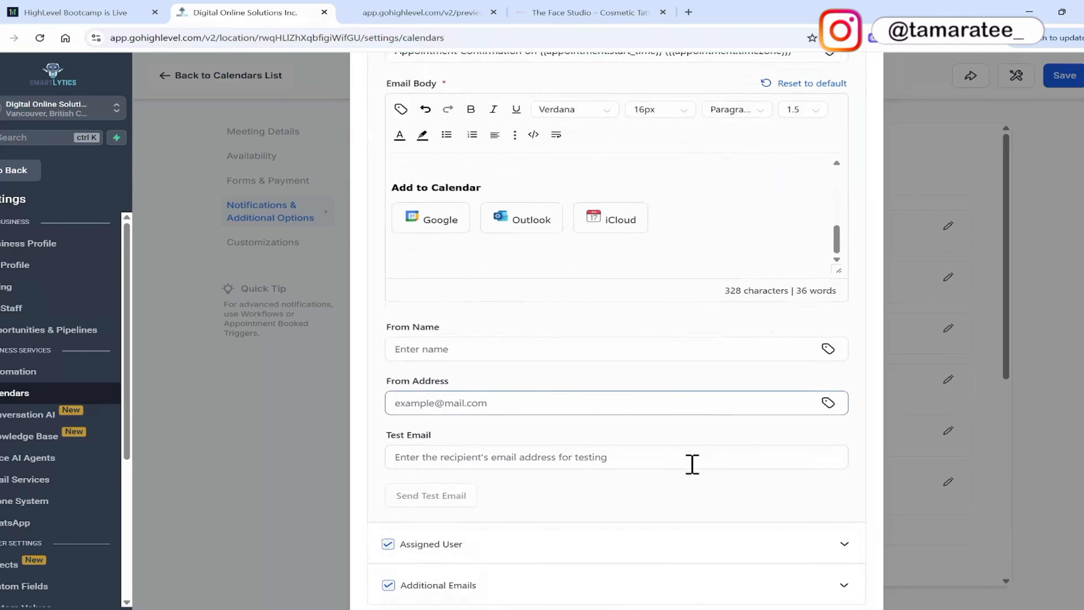
pyautogui.scroll(-1, 695, 474)
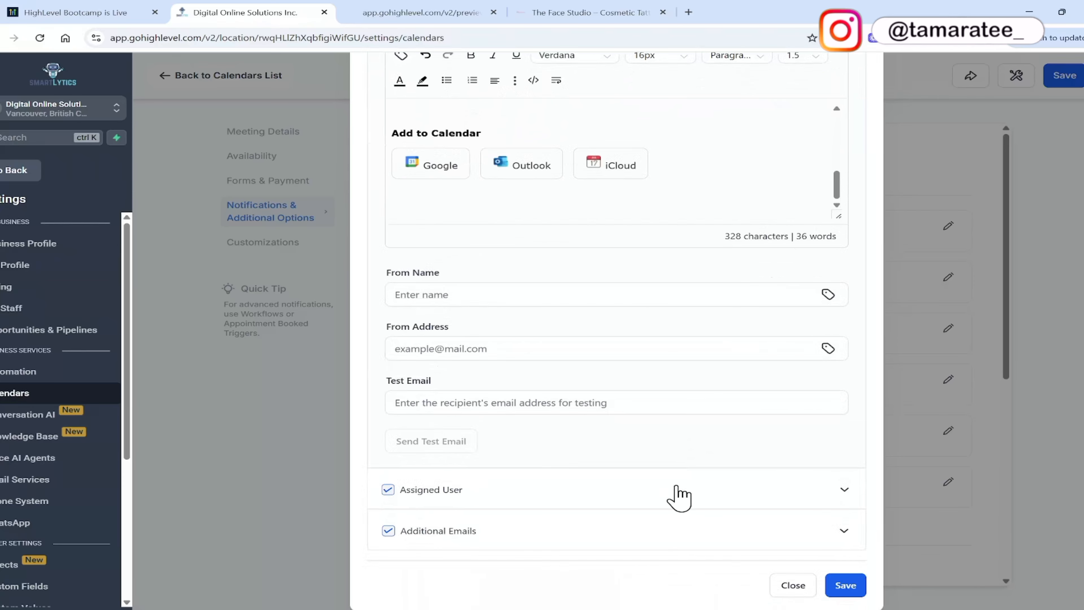
pyautogui.click(608, 490)
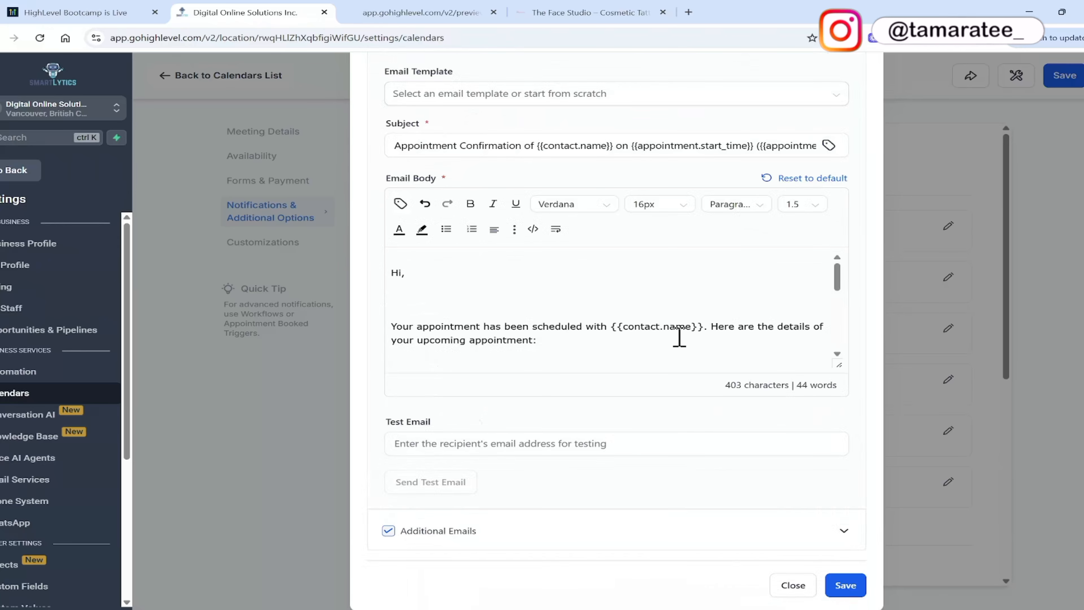
pyautogui.scroll(1, 679, 337)
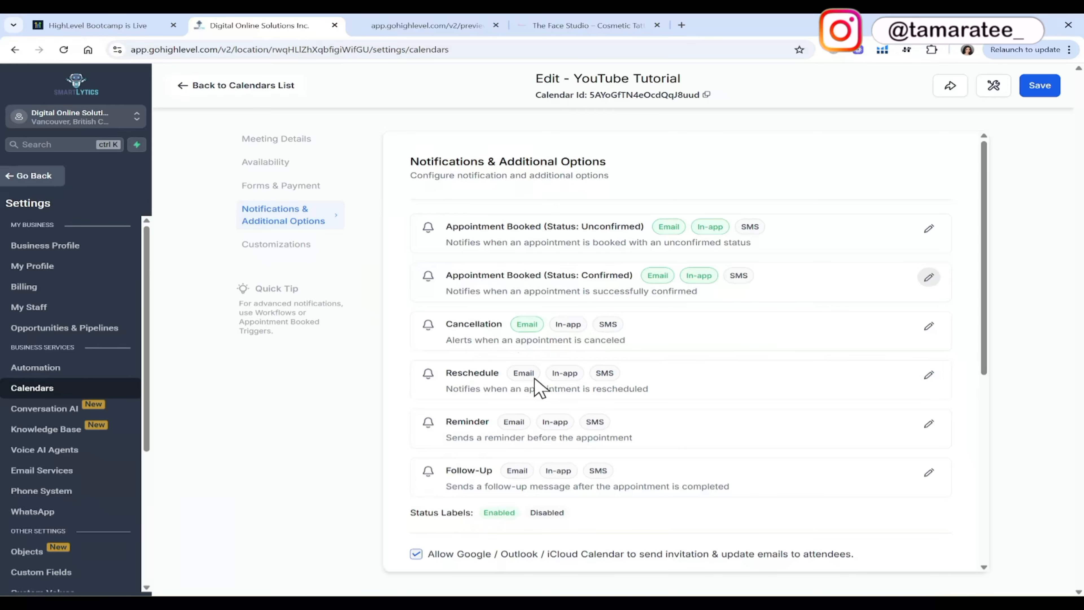
# Enable email, in-app and SMS notifications for rescheduled appointments, and save the calendar's notification settings.
pyautogui.click(929, 376)
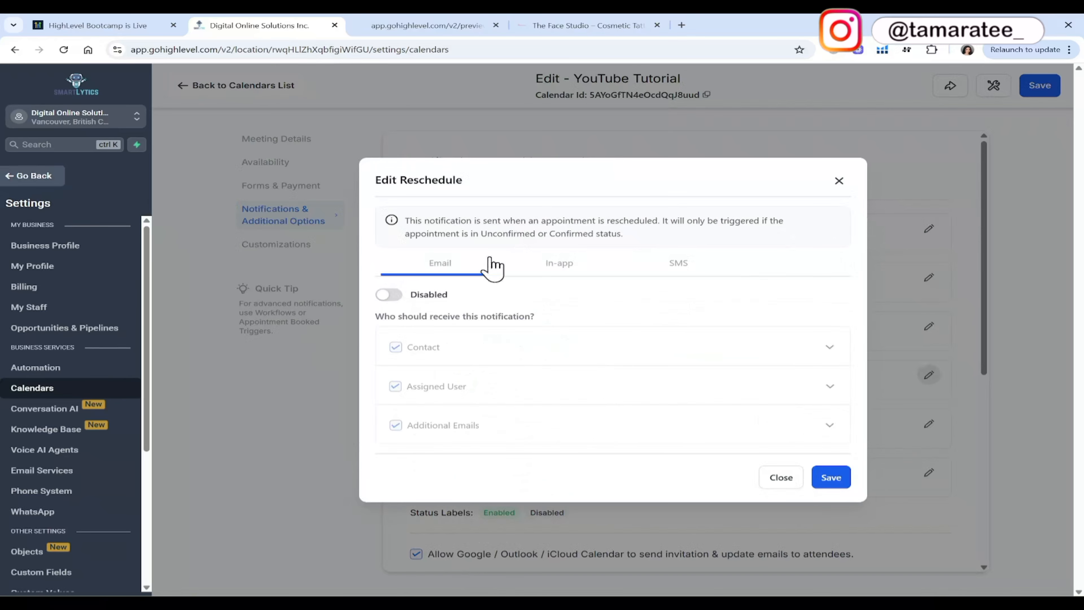
pyautogui.click(389, 295)
pyautogui.click(566, 267)
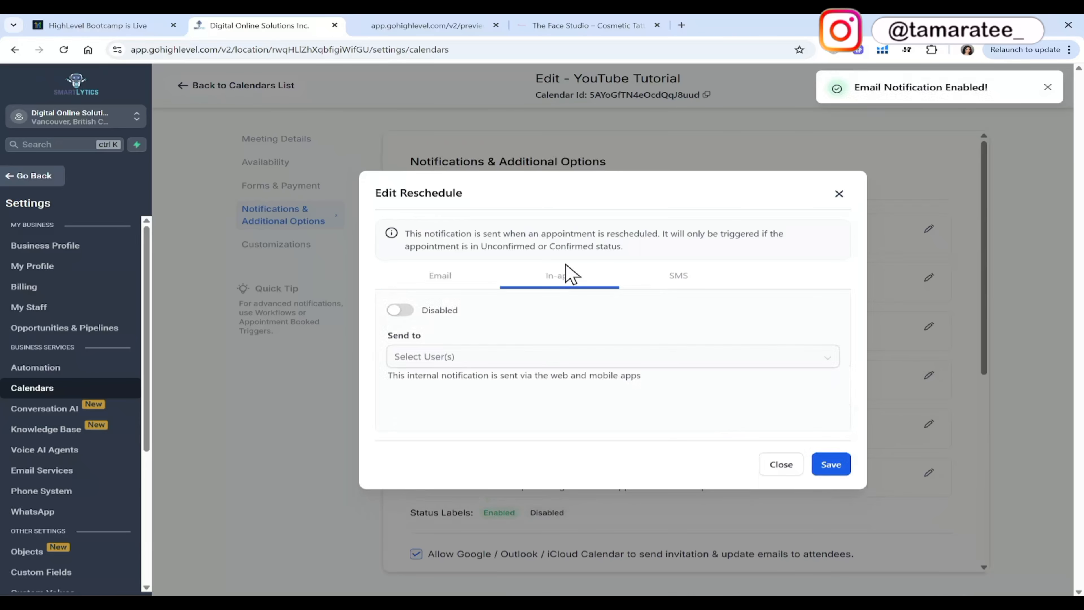
pyautogui.click(401, 310)
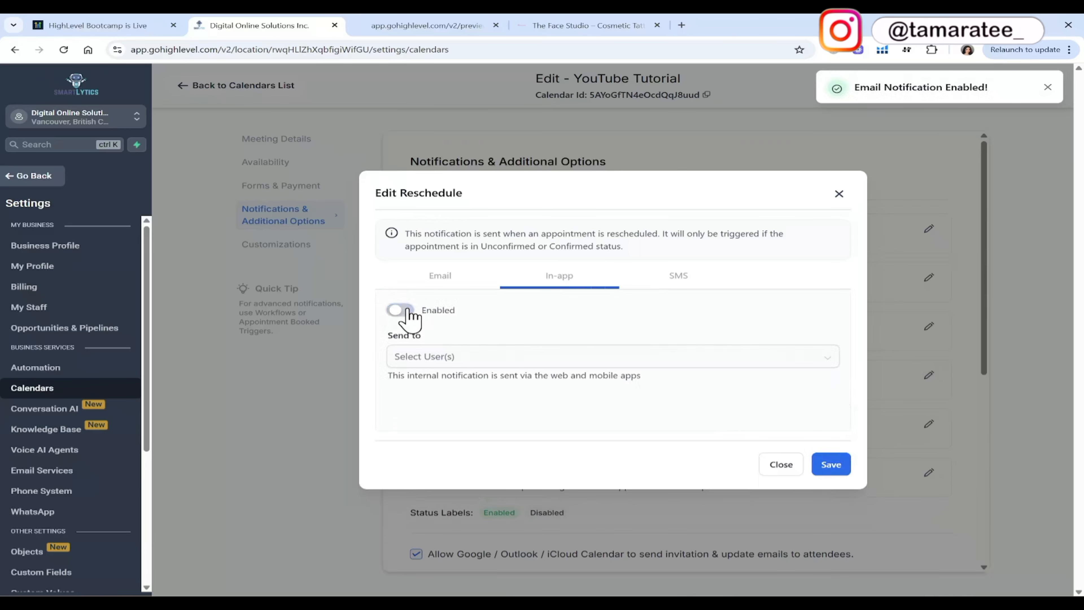
pyautogui.click(659, 281)
pyautogui.click(396, 298)
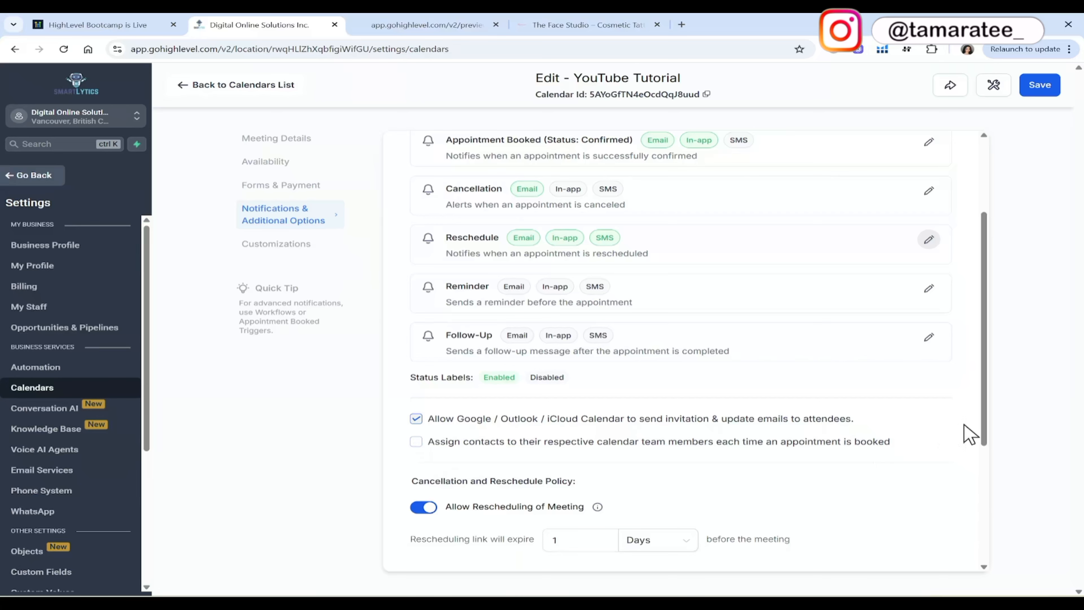
pyautogui.moveTo(987, 435); pyautogui.dragTo(992, 540)
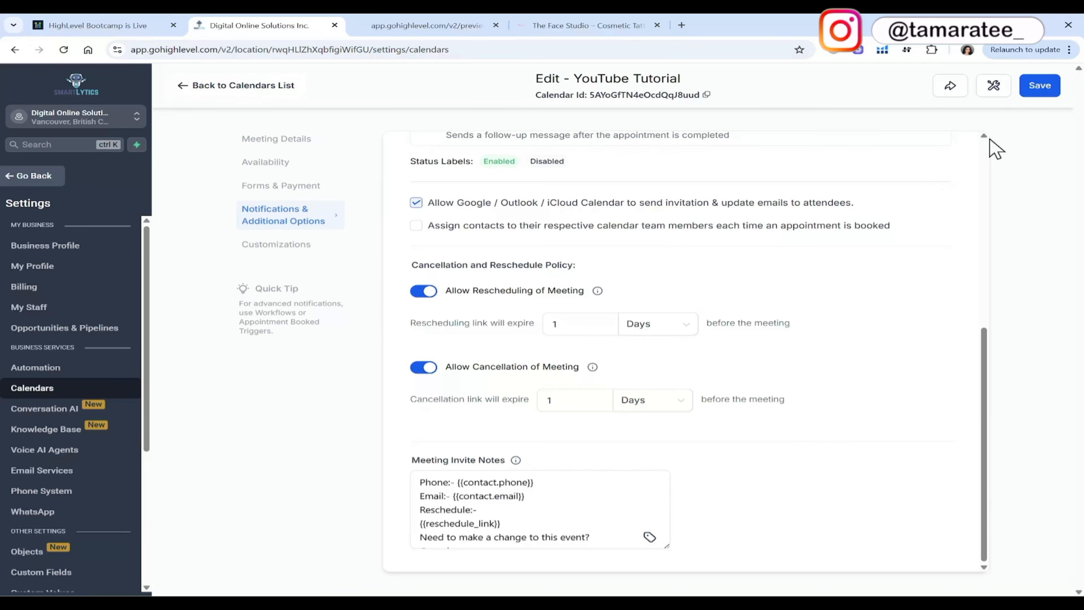
pyautogui.click(1039, 85)
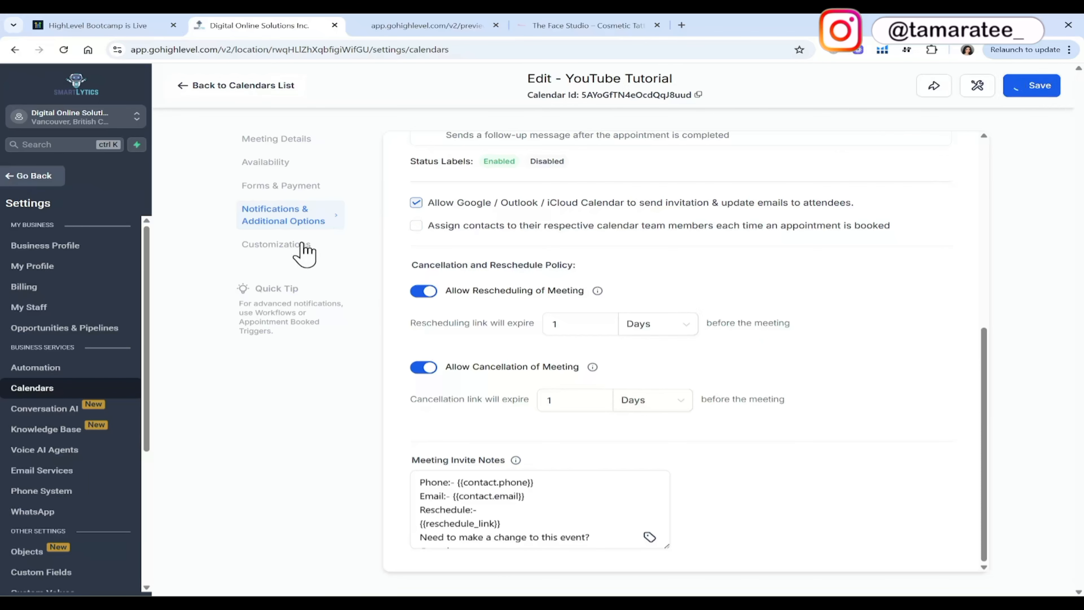
# Keep the Neo widget style after trying Classic, review the calendar widget's customization settings, and save the calendar.
pyautogui.click(304, 254)
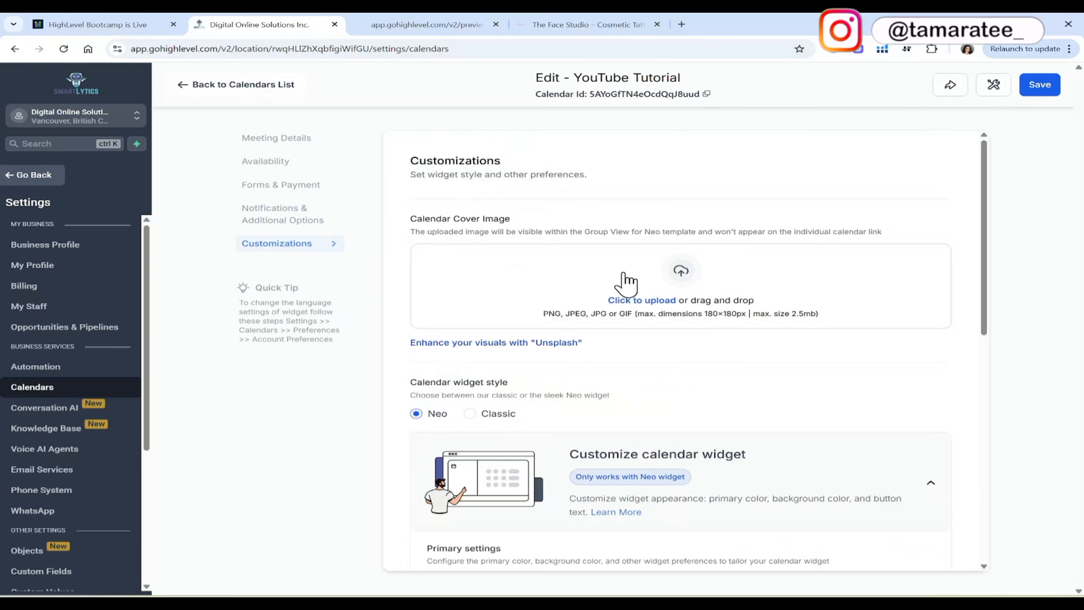
pyautogui.click(469, 416)
pyautogui.click(416, 416)
pyautogui.scroll(-1, 661, 389)
pyautogui.scroll(-6, 665, 393)
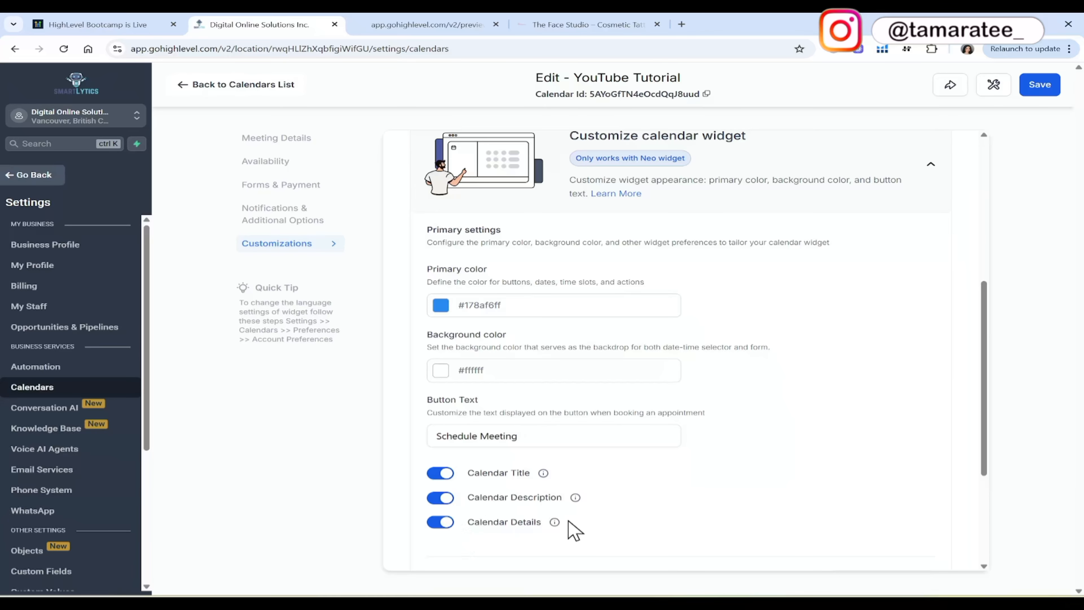
pyautogui.scroll(6, 573, 528)
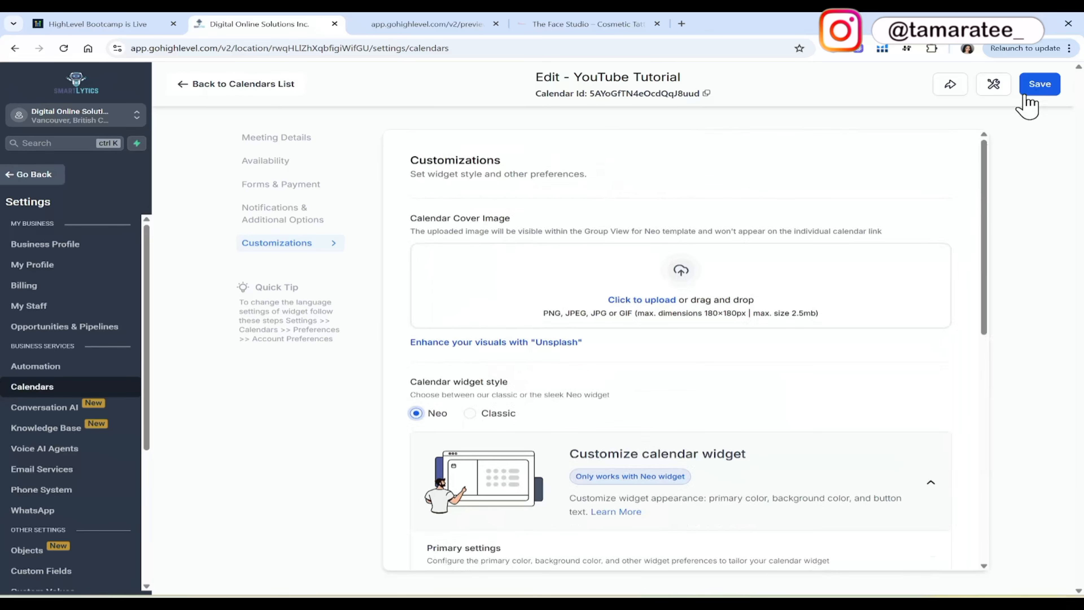
pyautogui.click(1036, 92)
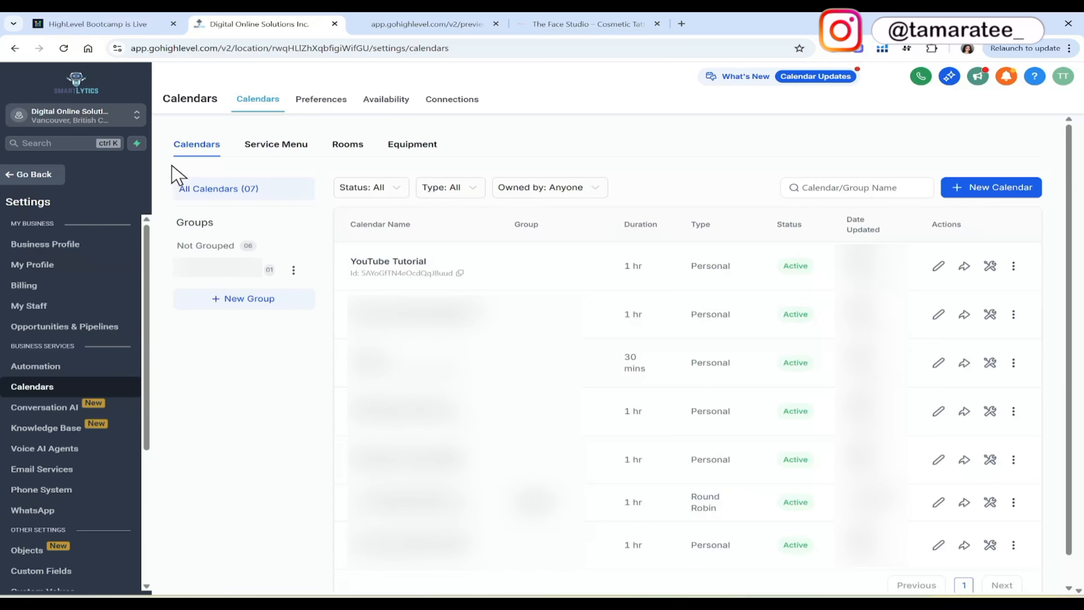
# Check the chat widget on the website preview, and open the third Live Chat widget under Sites for editing.
pyautogui.click(401, 21)
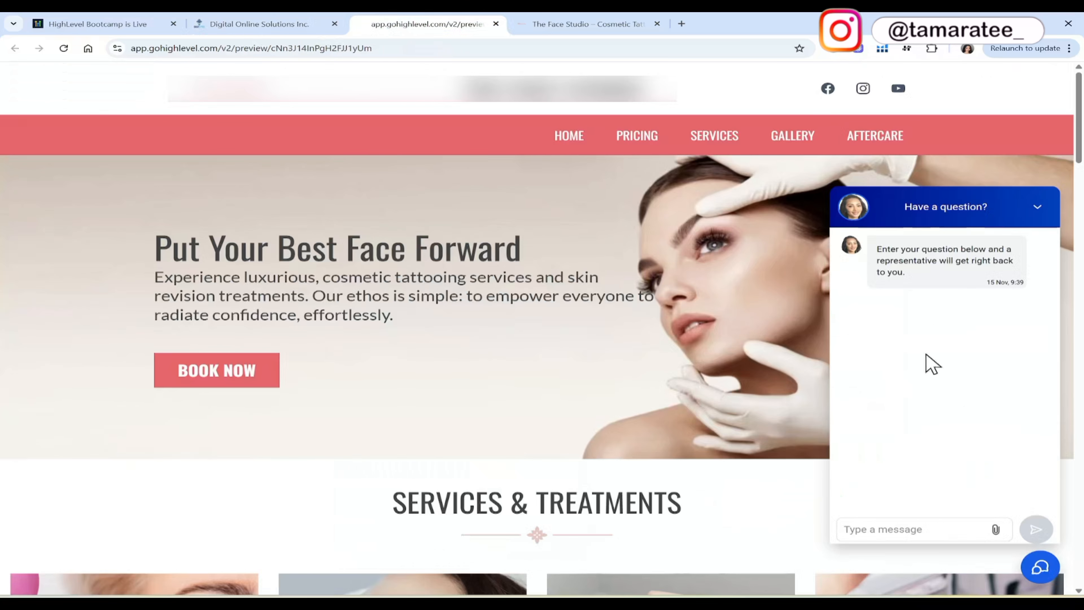
pyautogui.click(290, 24)
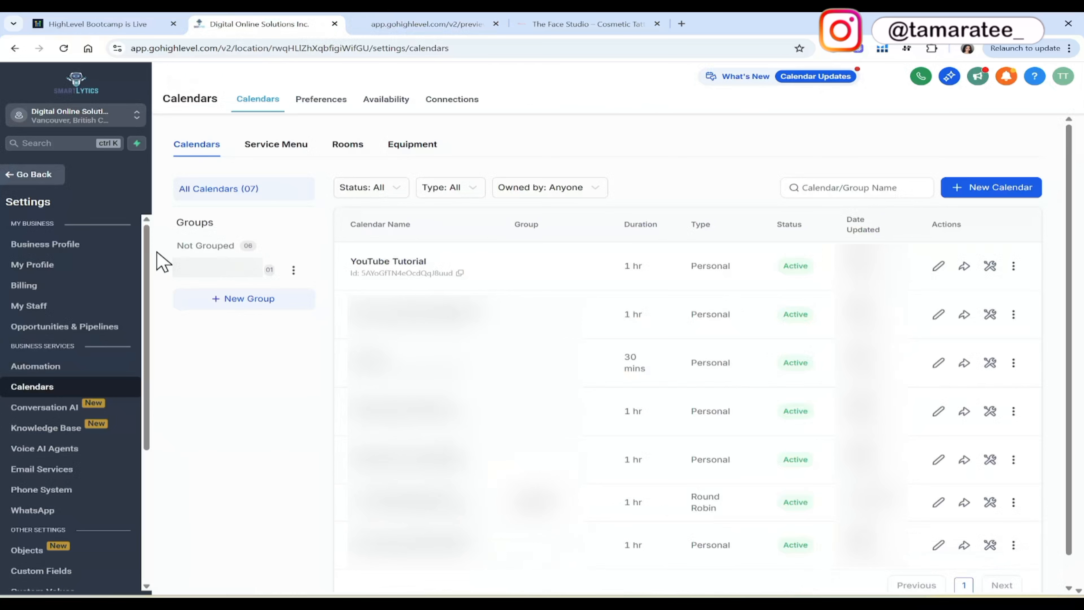
pyautogui.click(44, 180)
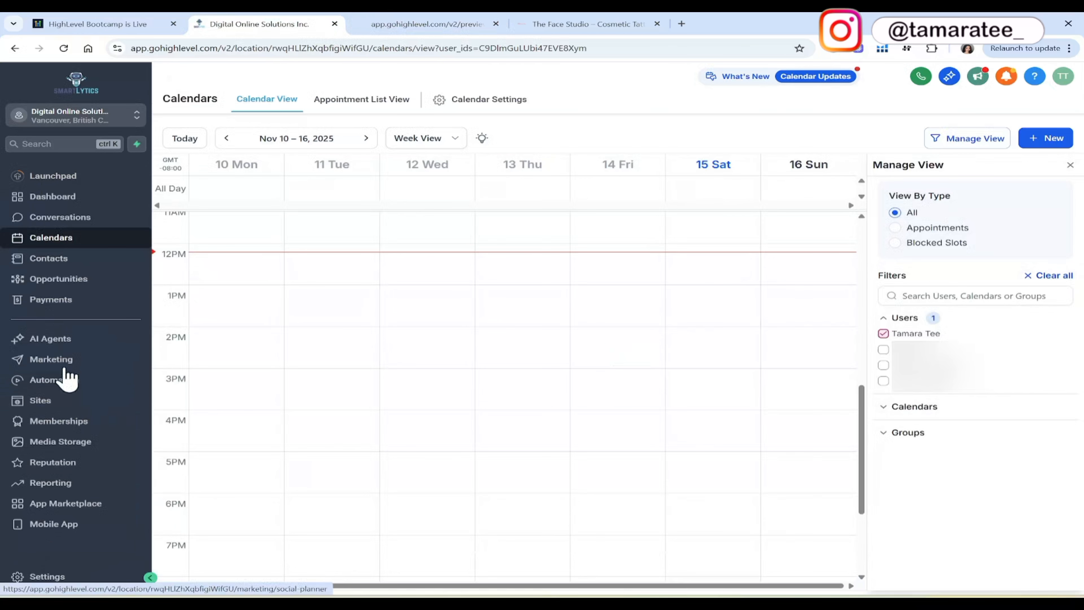
pyautogui.click(65, 406)
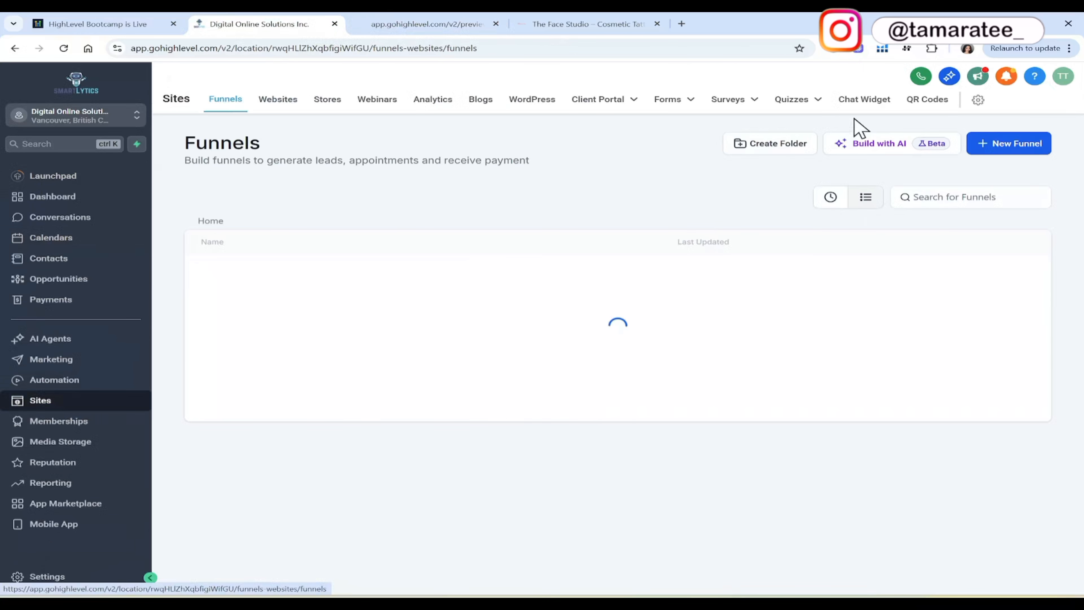
pyautogui.click(866, 111)
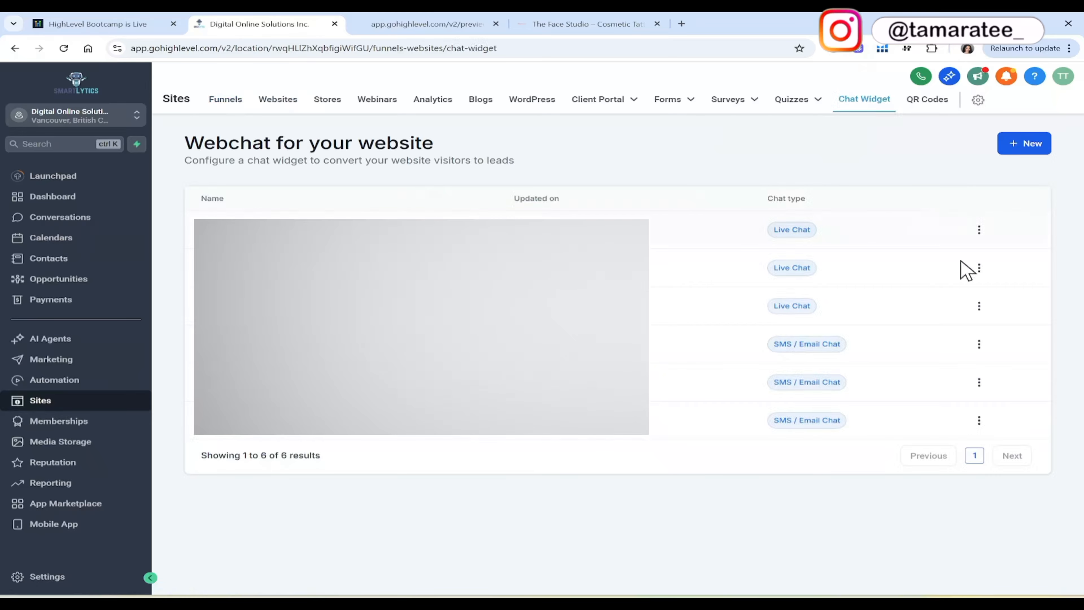
pyautogui.click(980, 307)
pyautogui.click(982, 241)
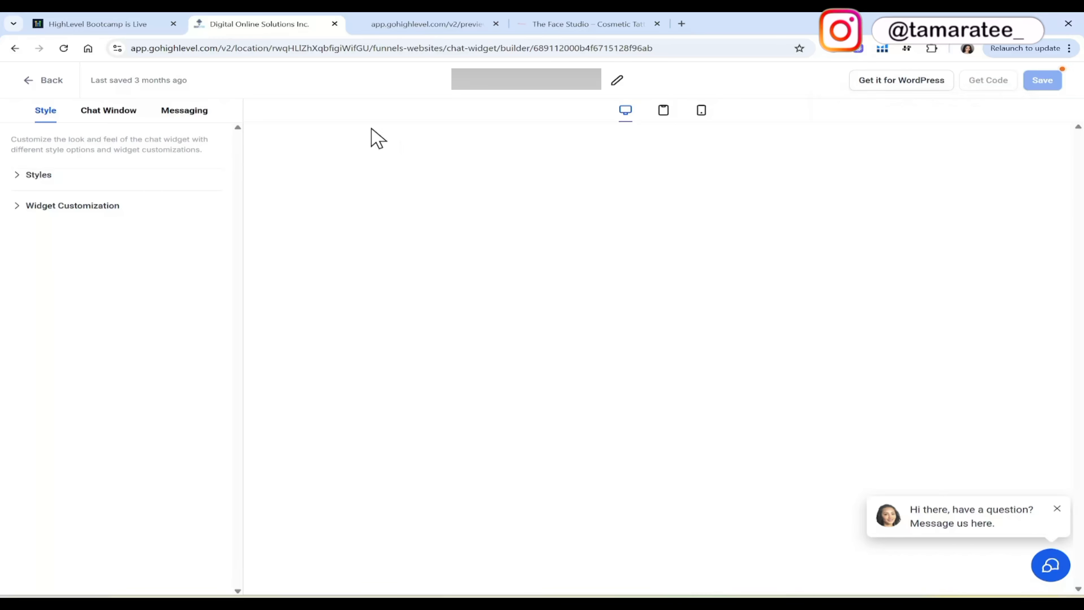
# Paste the company's redirect URL into the agency branding settings of the chat window's additional options.
pyautogui.click(130, 113)
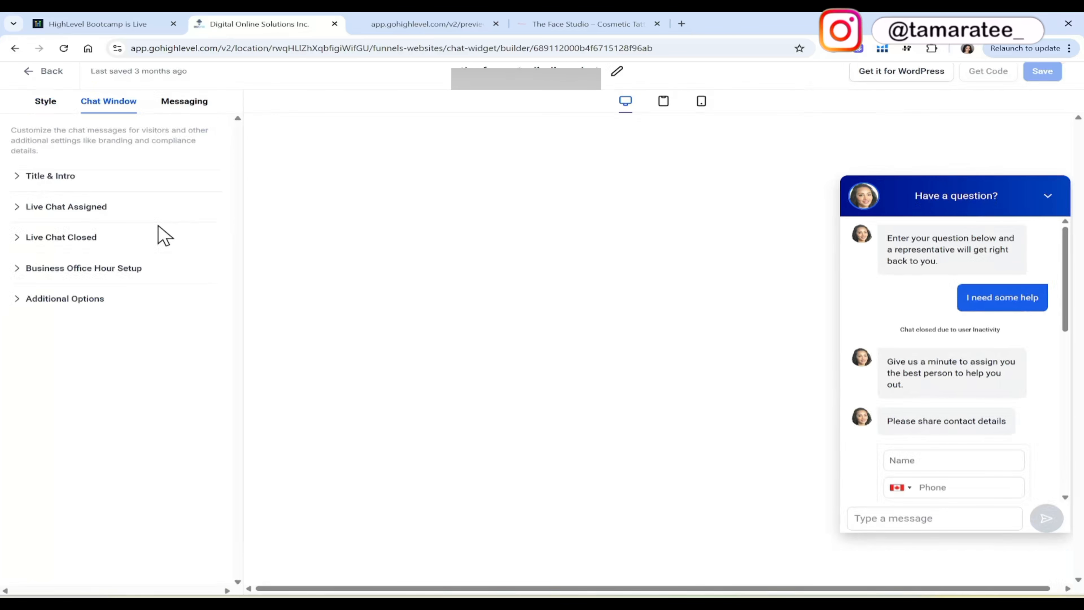
pyautogui.click(112, 302)
pyautogui.click(188, 500)
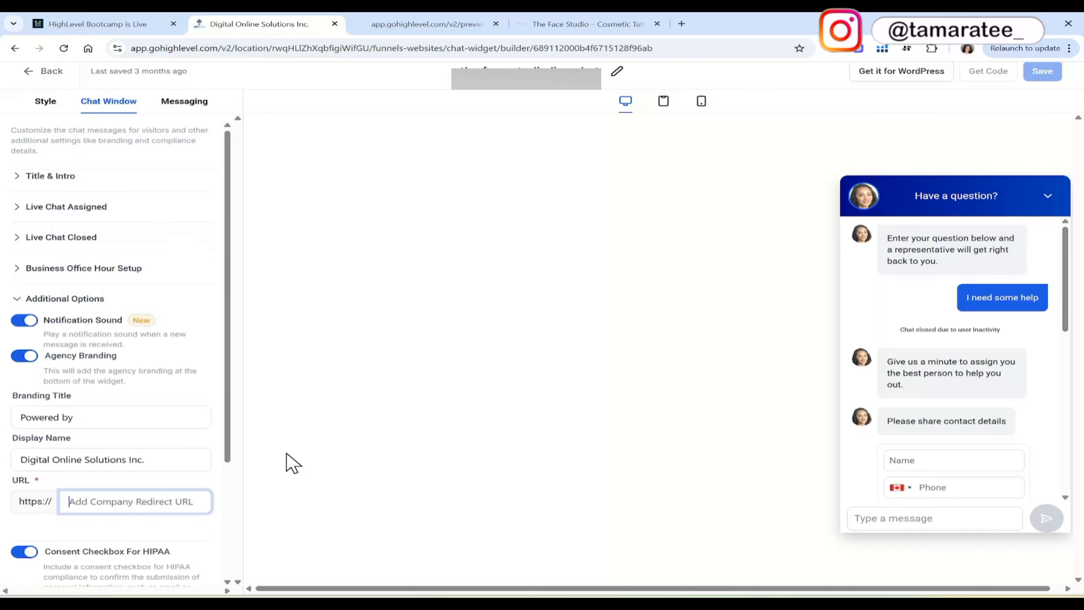
pyautogui.hotkey('ctrl', 'v')
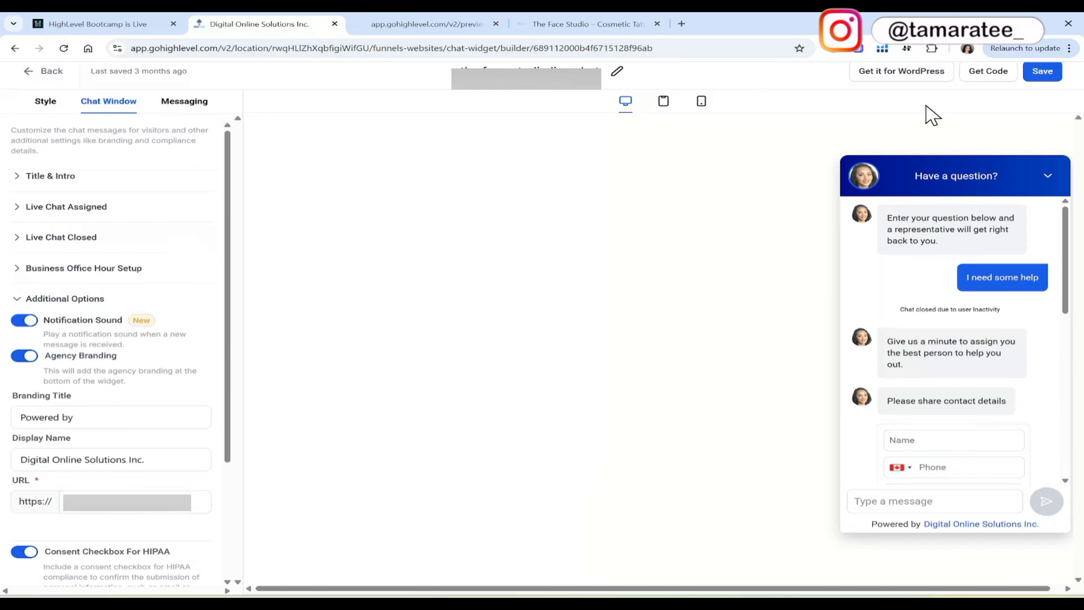
# Copy the chat widget's embed script and close the code dialog.
pyautogui.click(984, 81)
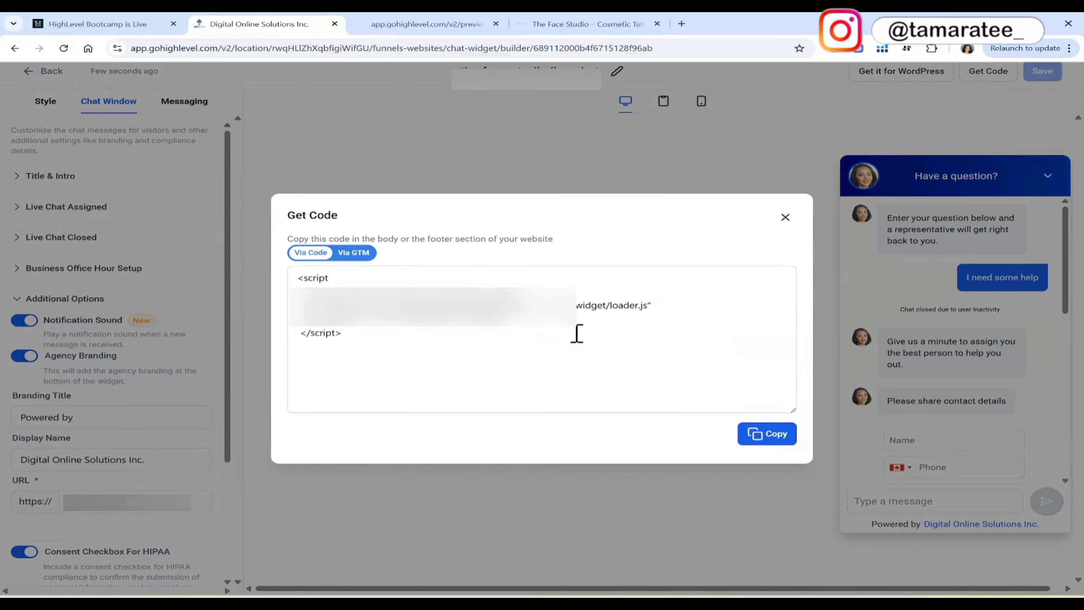
pyautogui.click(762, 437)
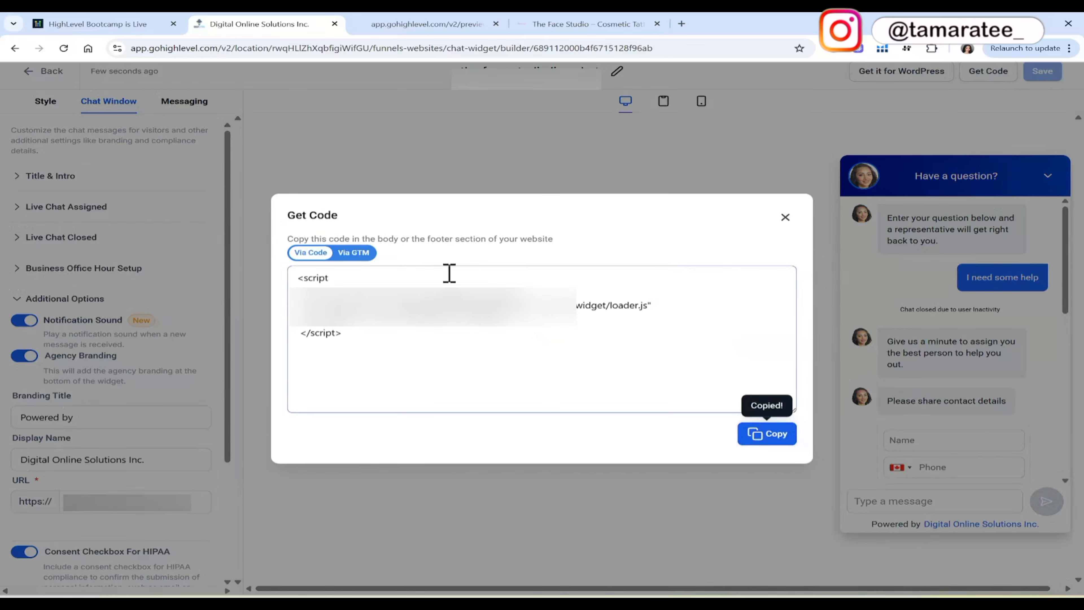
pyautogui.click(785, 217)
# Open the settings of the six-page website under Sites, select the first listed chat widget below None, and save the settings.
pyautogui.click(47, 72)
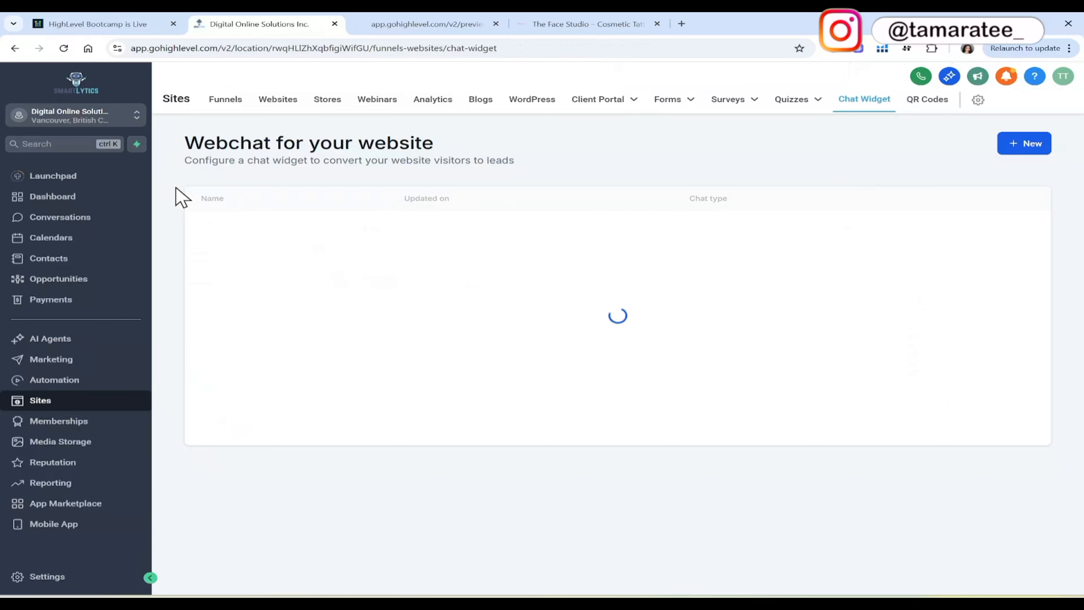
pyautogui.click(275, 112)
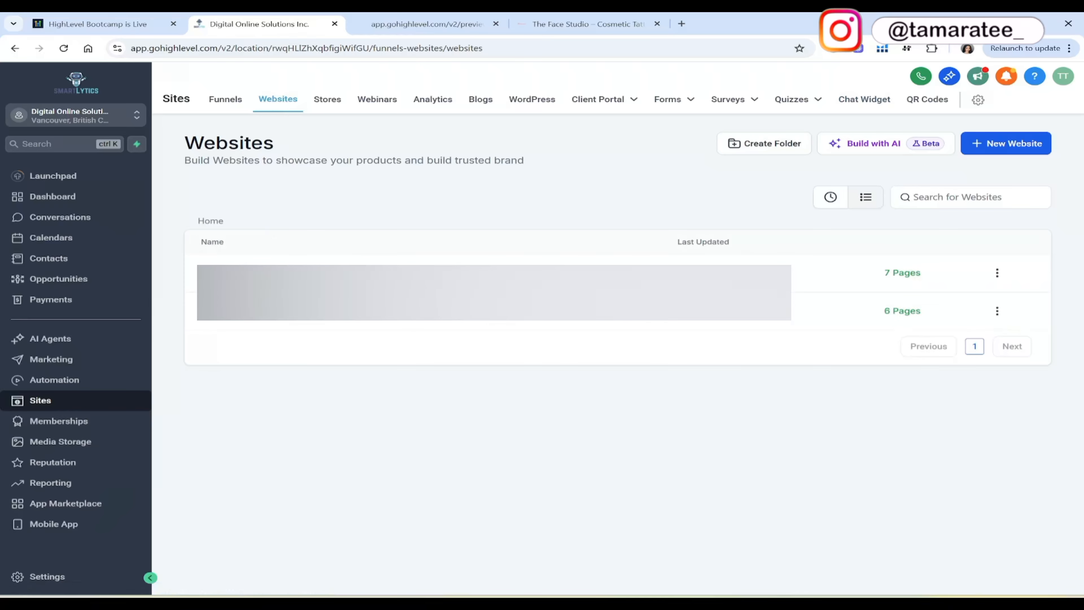
pyautogui.click(258, 320)
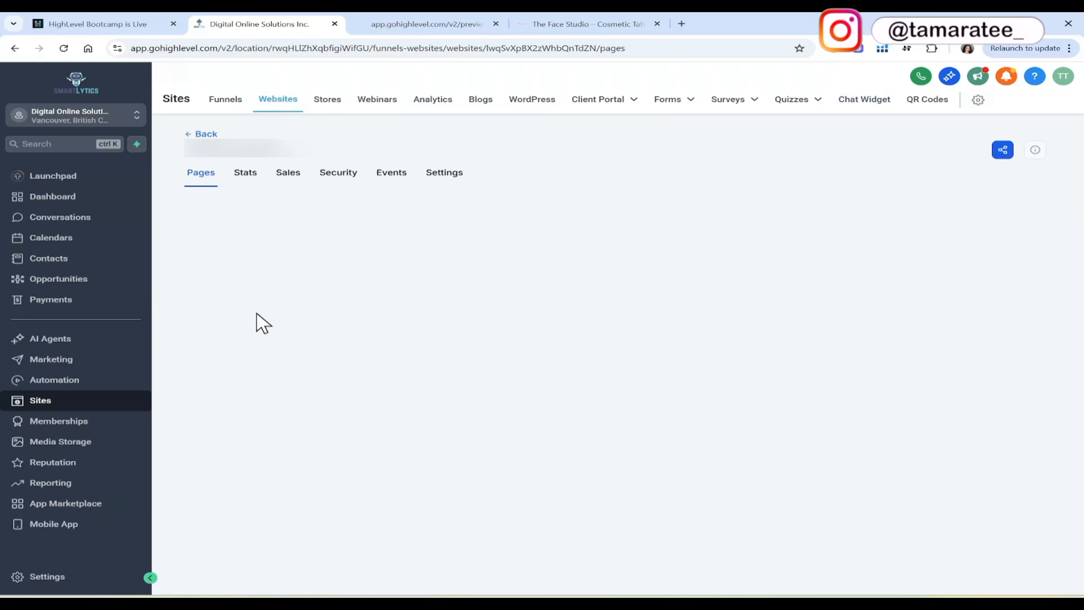
pyautogui.click(444, 175)
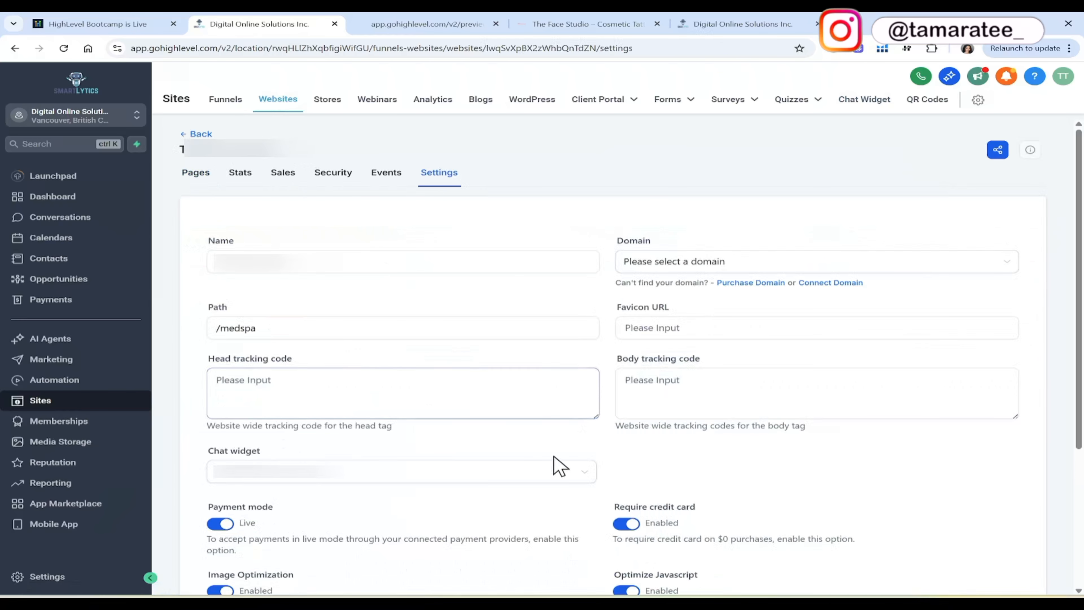
pyautogui.click(581, 475)
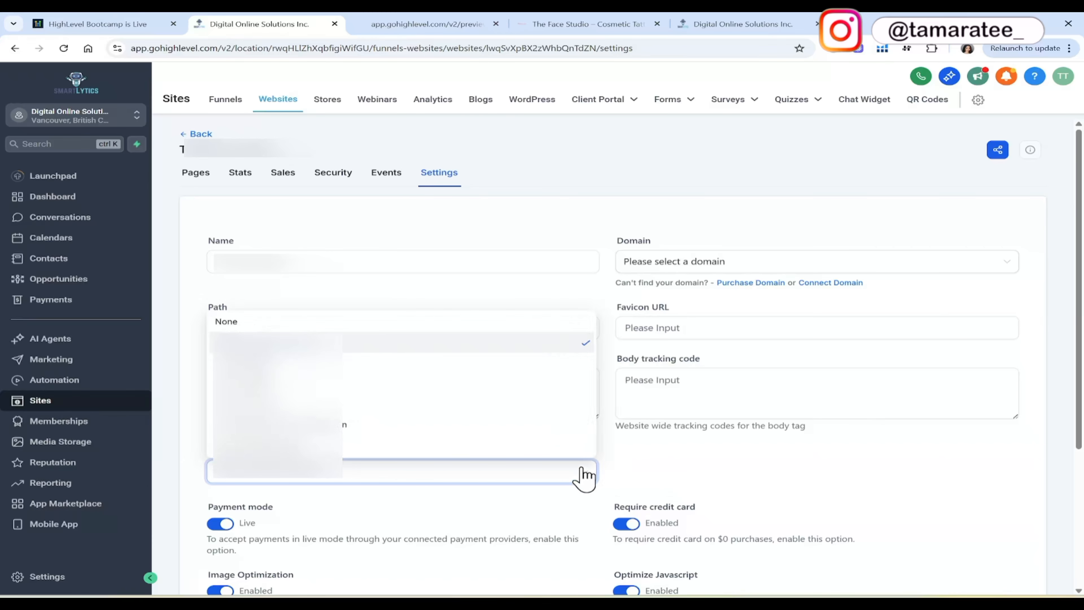
pyautogui.click(582, 346)
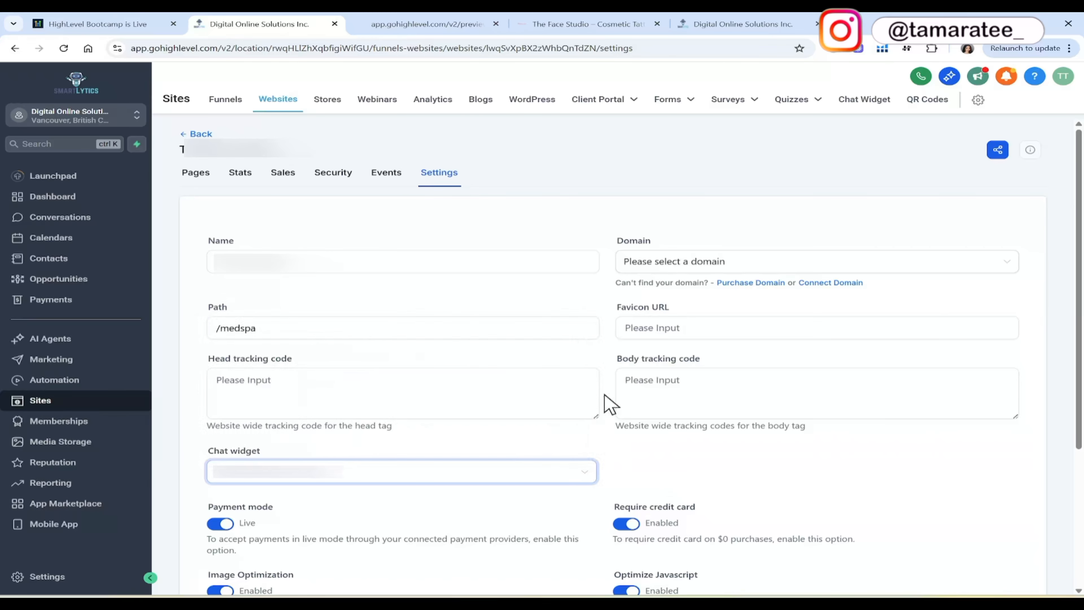
pyautogui.scroll(-3, 608, 466)
pyautogui.click(993, 555)
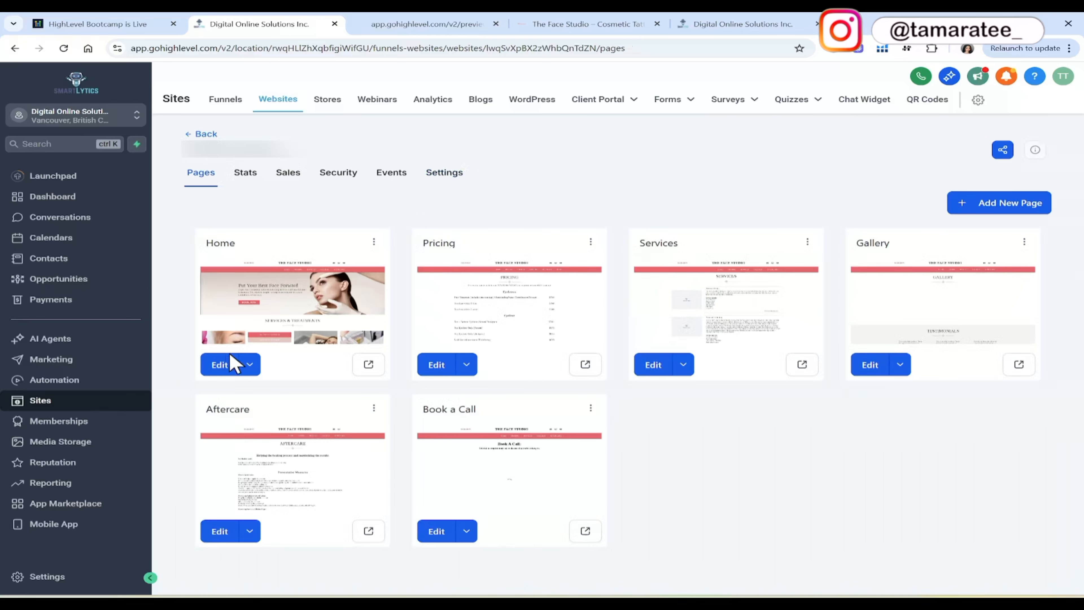
# Edit the website's Home page, add the chat widget's embed script to its header tracking code, and save the code.
pyautogui.click(231, 364)
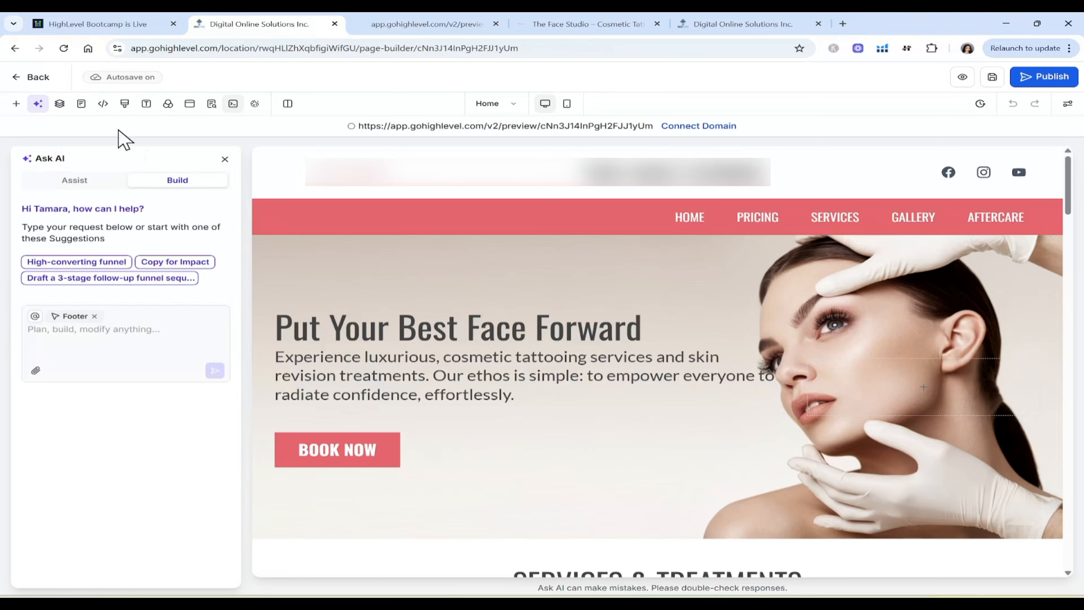
pyautogui.click(103, 105)
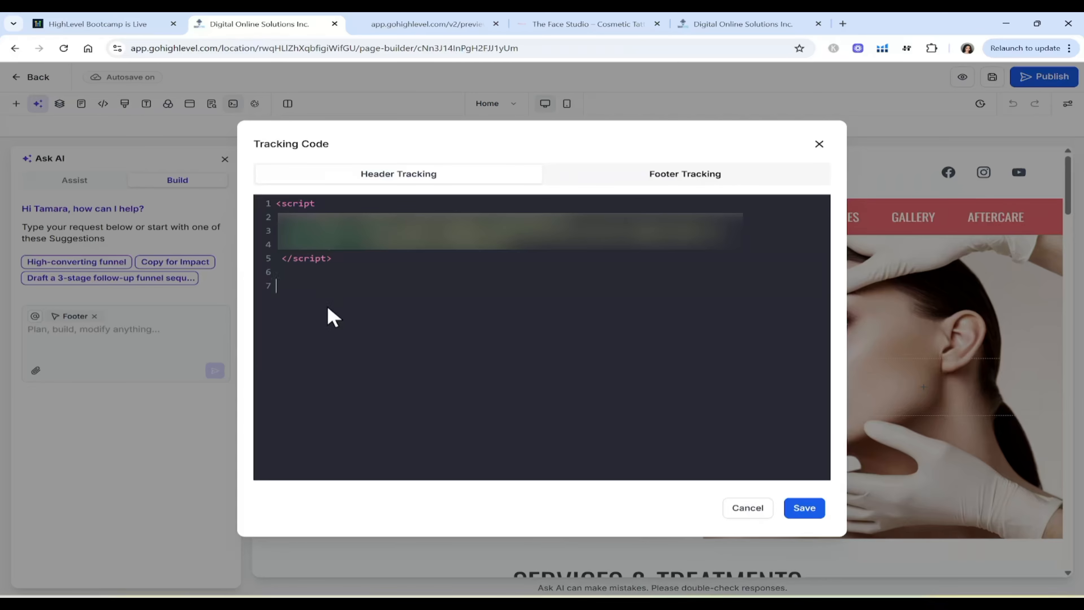
pyautogui.click(821, 506)
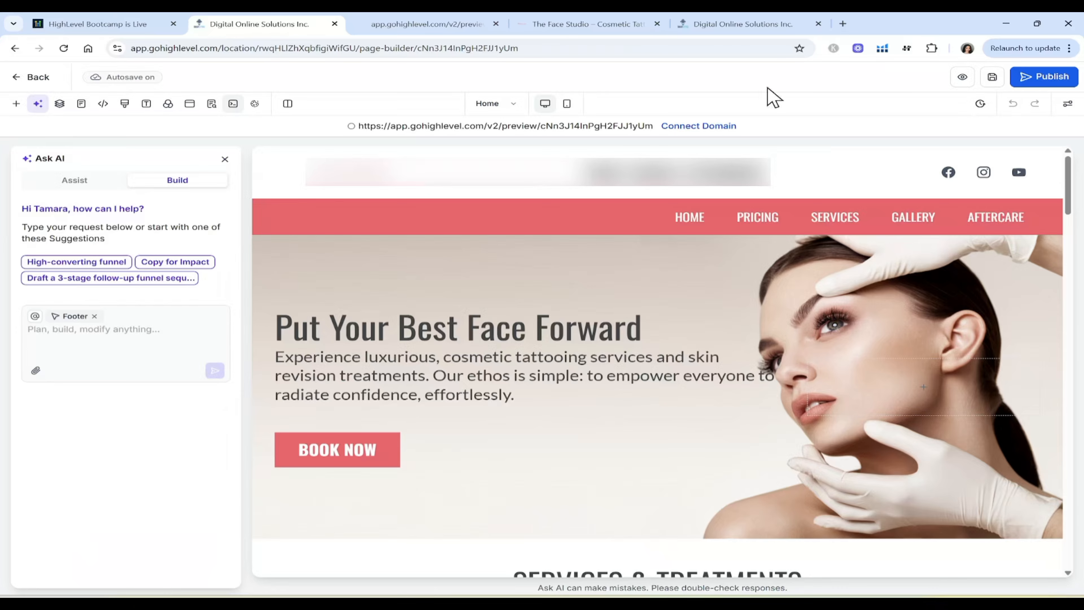
# Switch to the open HighLevel Bootcamp page with the 30-day free trial sign-up form.
pyautogui.click(103, 24)
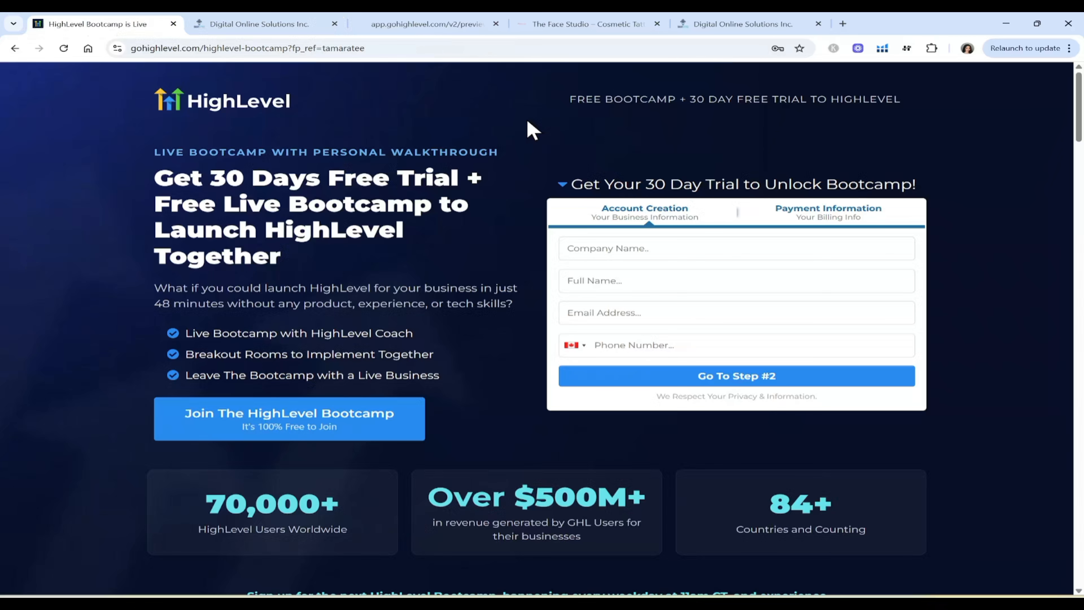